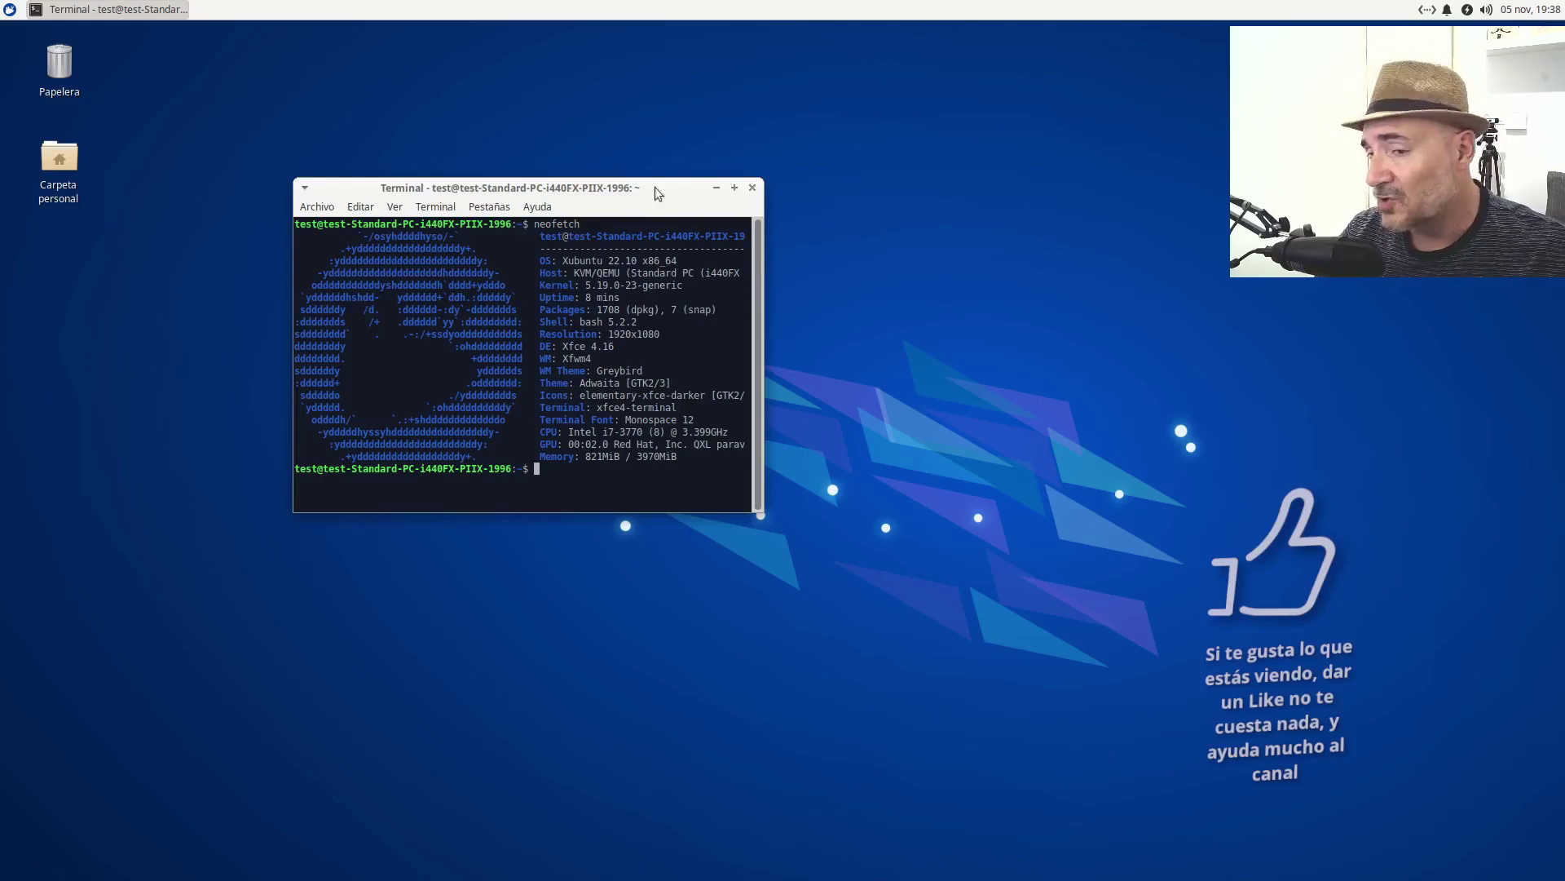
# Step: Close the terminal window, then open the Configuración settings manager and reposition its window on the desktop
pyautogui.moveTo(484, 192); pyautogui.dragTo(609, 168)
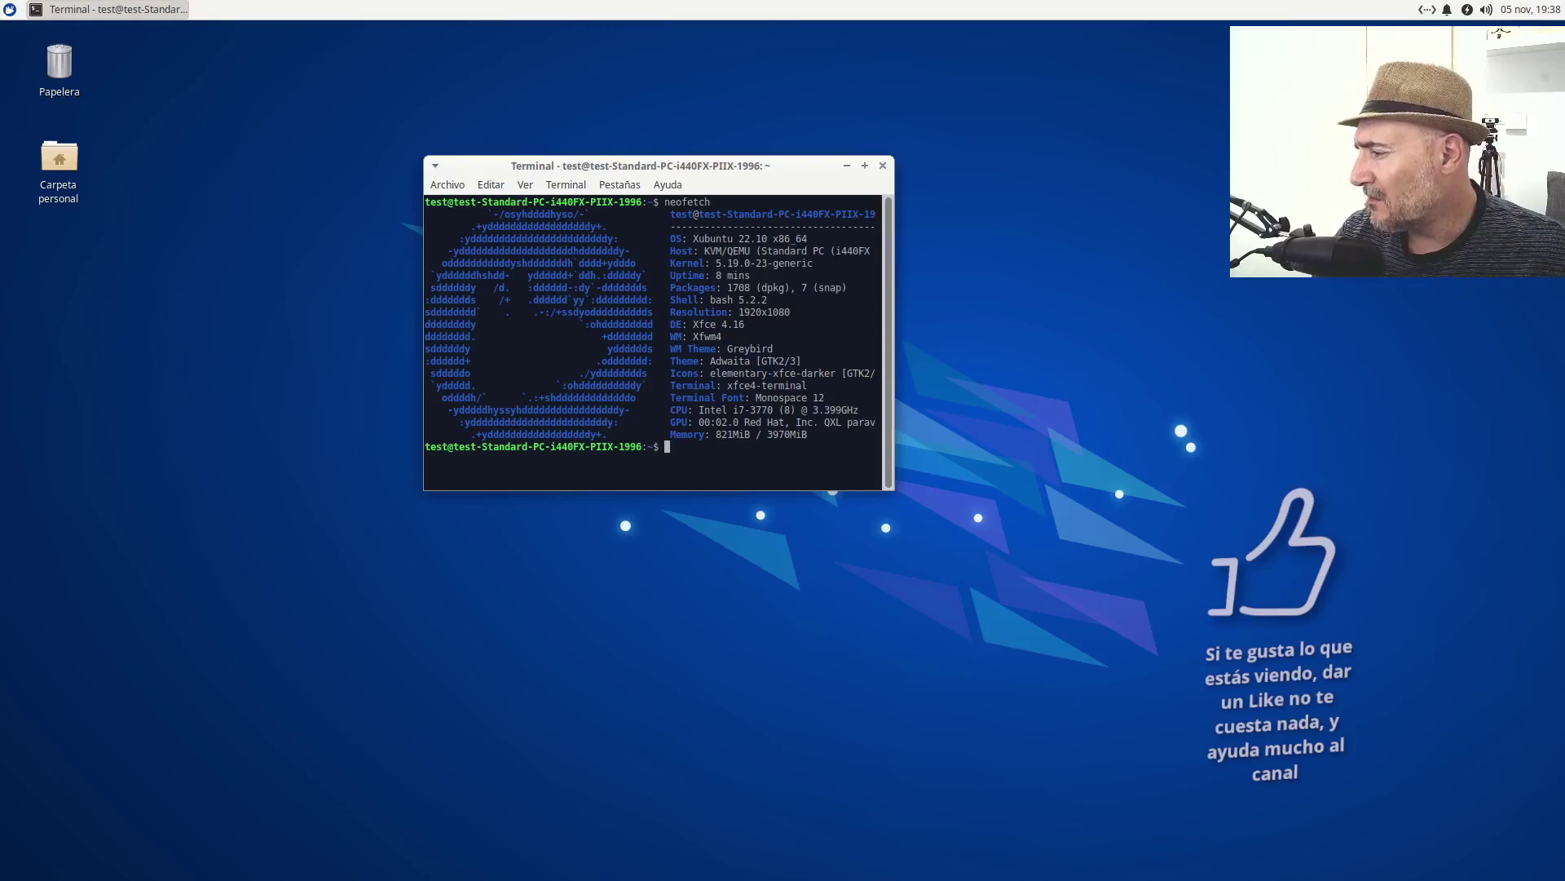
pyautogui.click(883, 166)
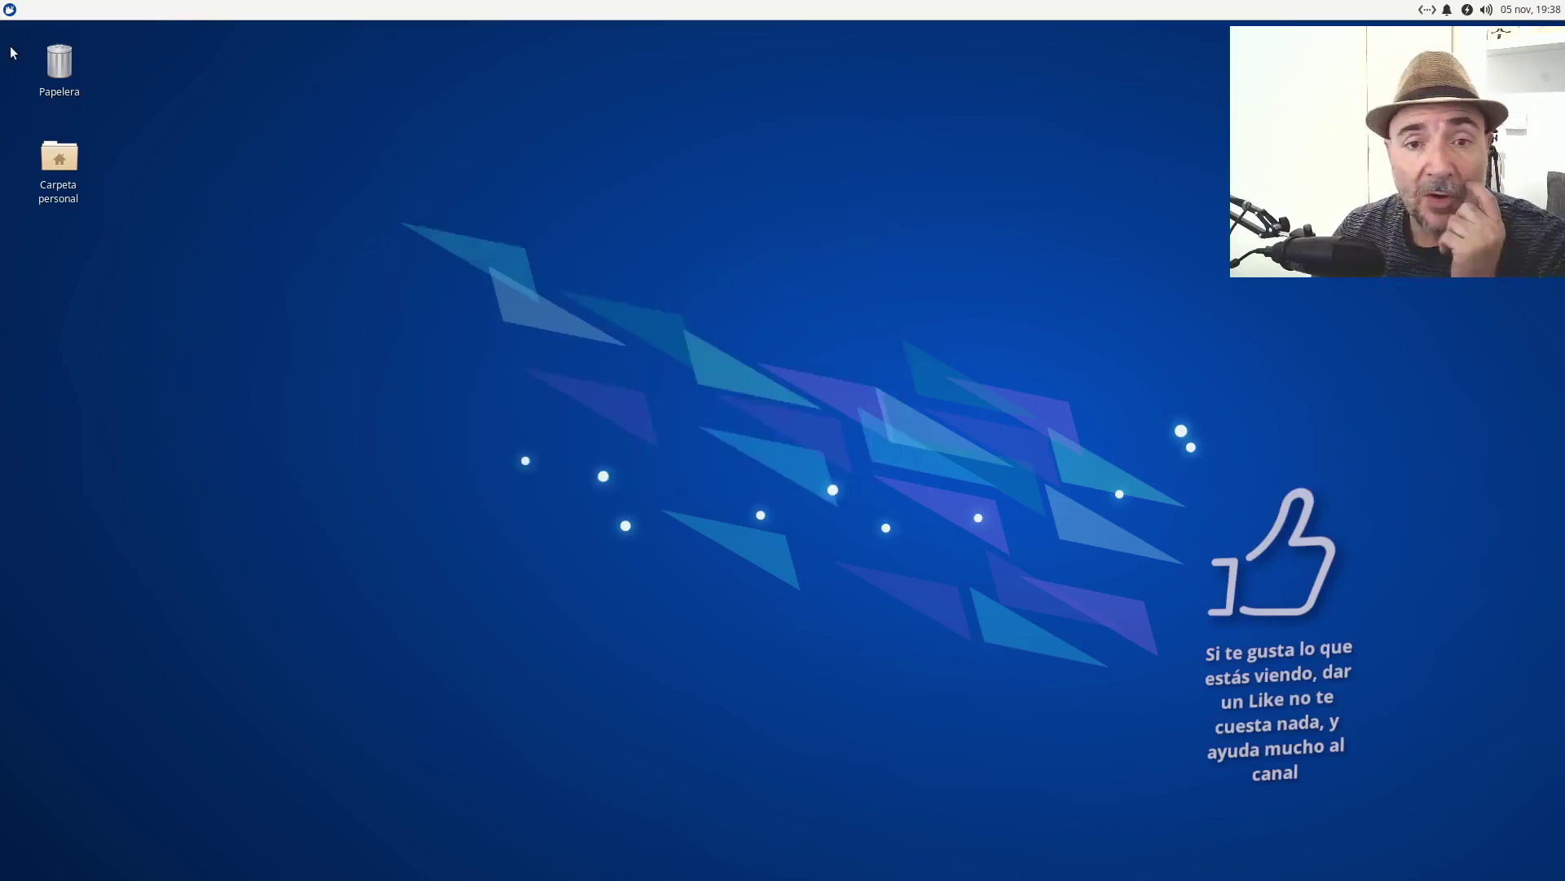
pyautogui.click(10, 10)
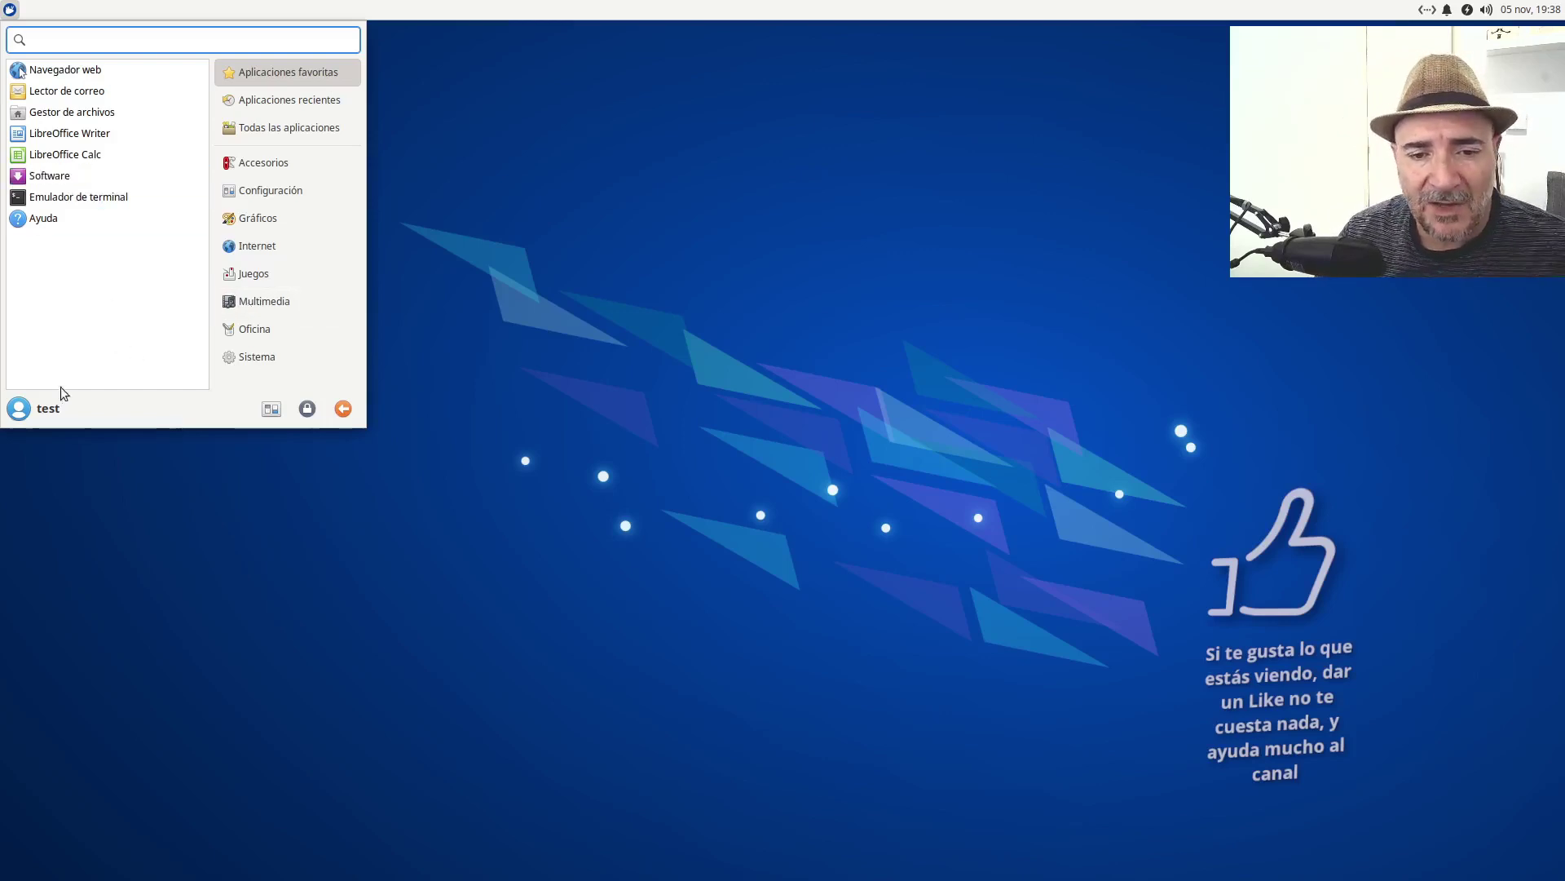
pyautogui.click(271, 409)
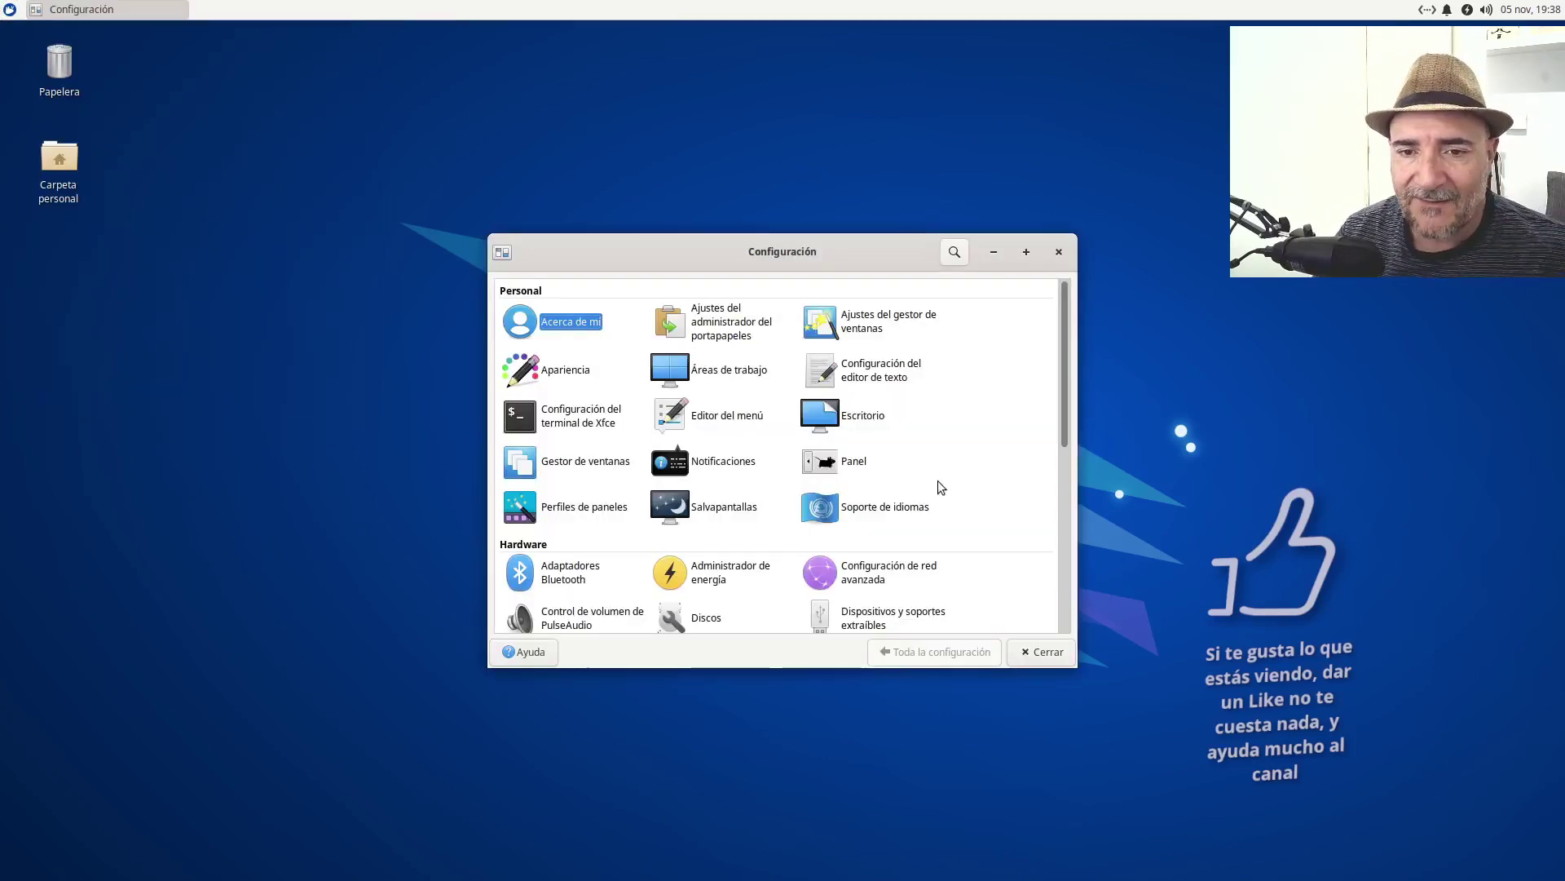
pyautogui.moveTo(754, 251); pyautogui.dragTo(622, 171)
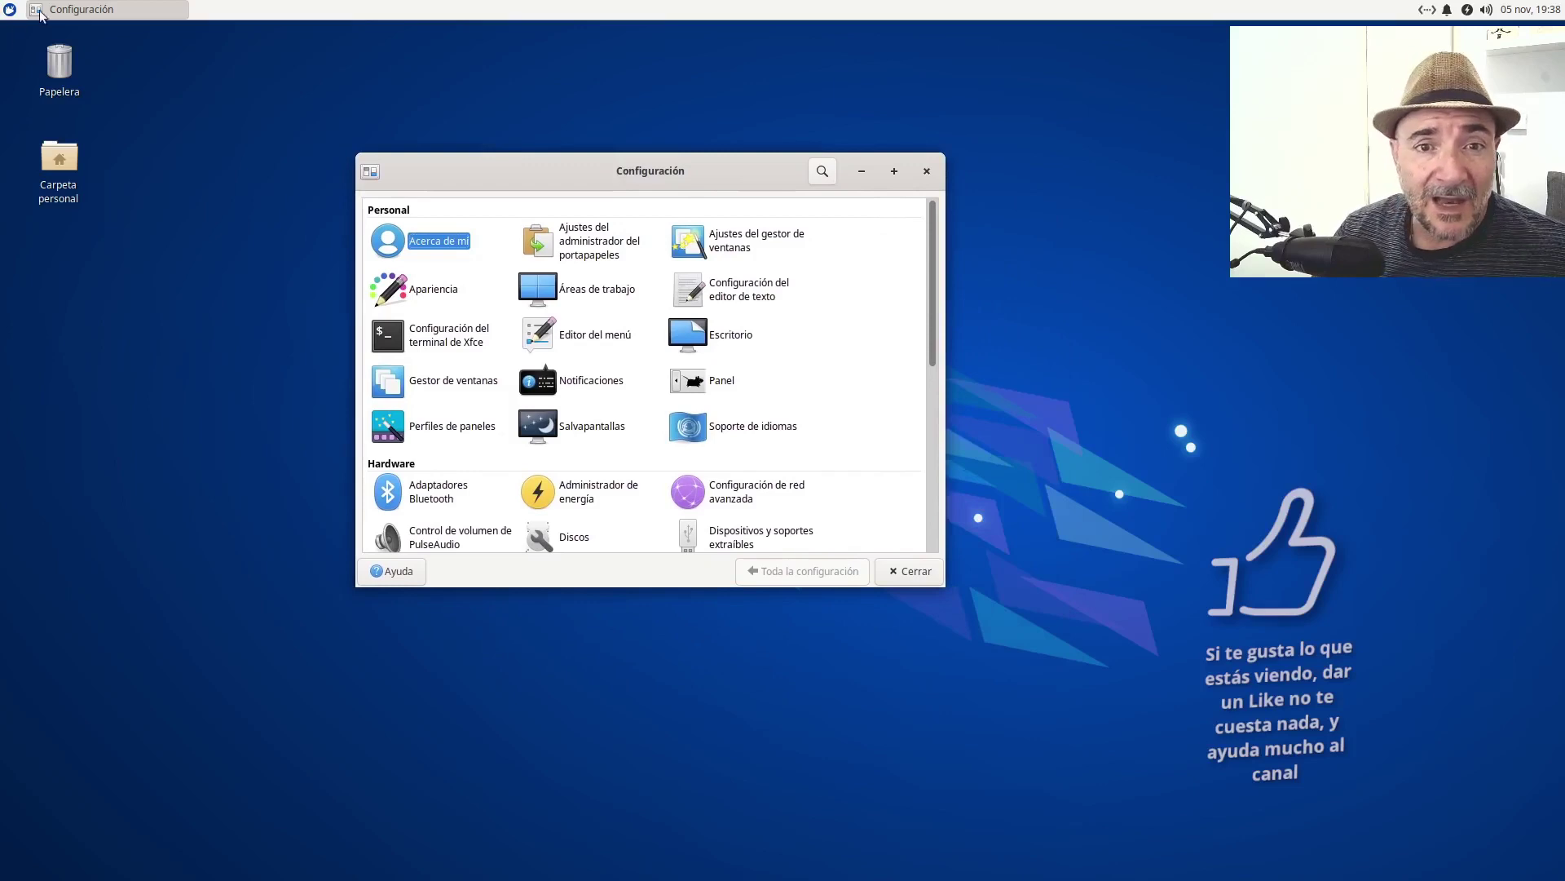
# Step: Open the Whisker Menu properties and show its Apariencia settings
pyautogui.click(10, 10)
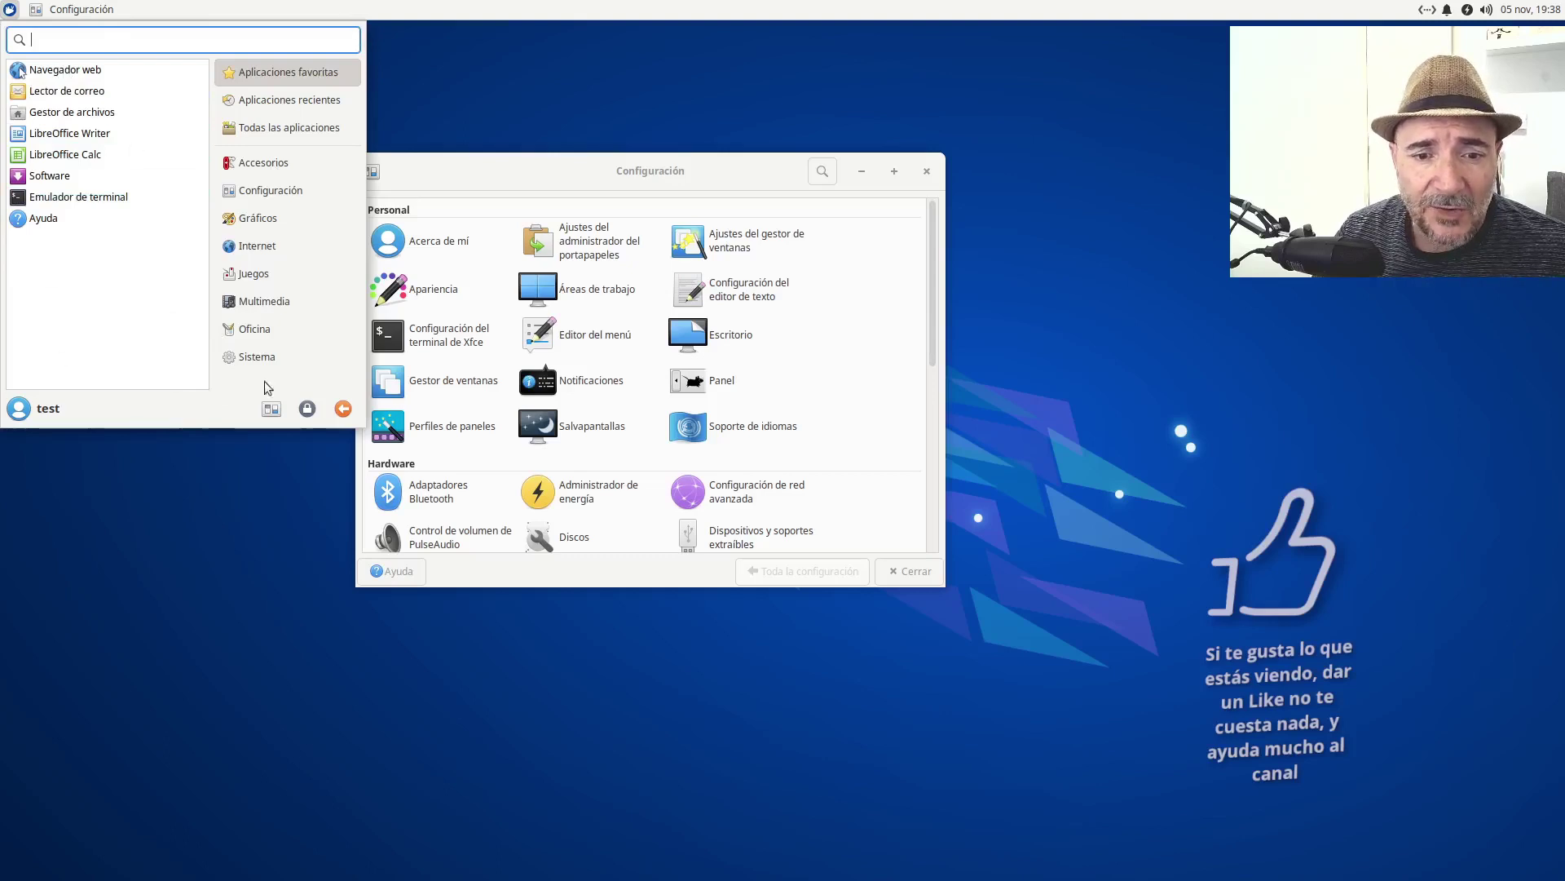
pyautogui.rightClick(10, 11)
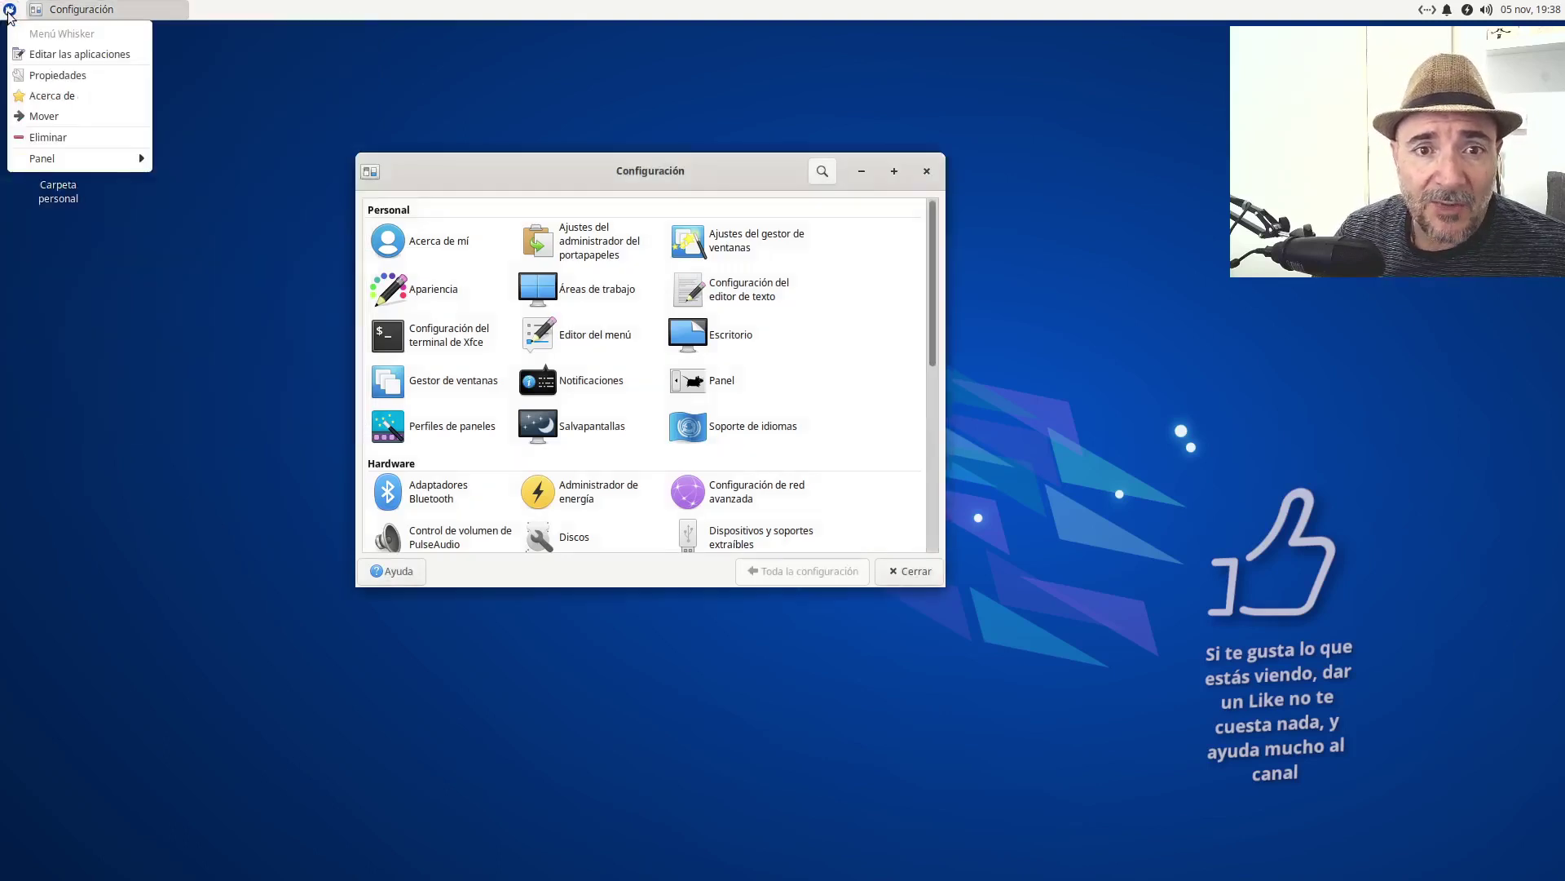
pyautogui.click(82, 75)
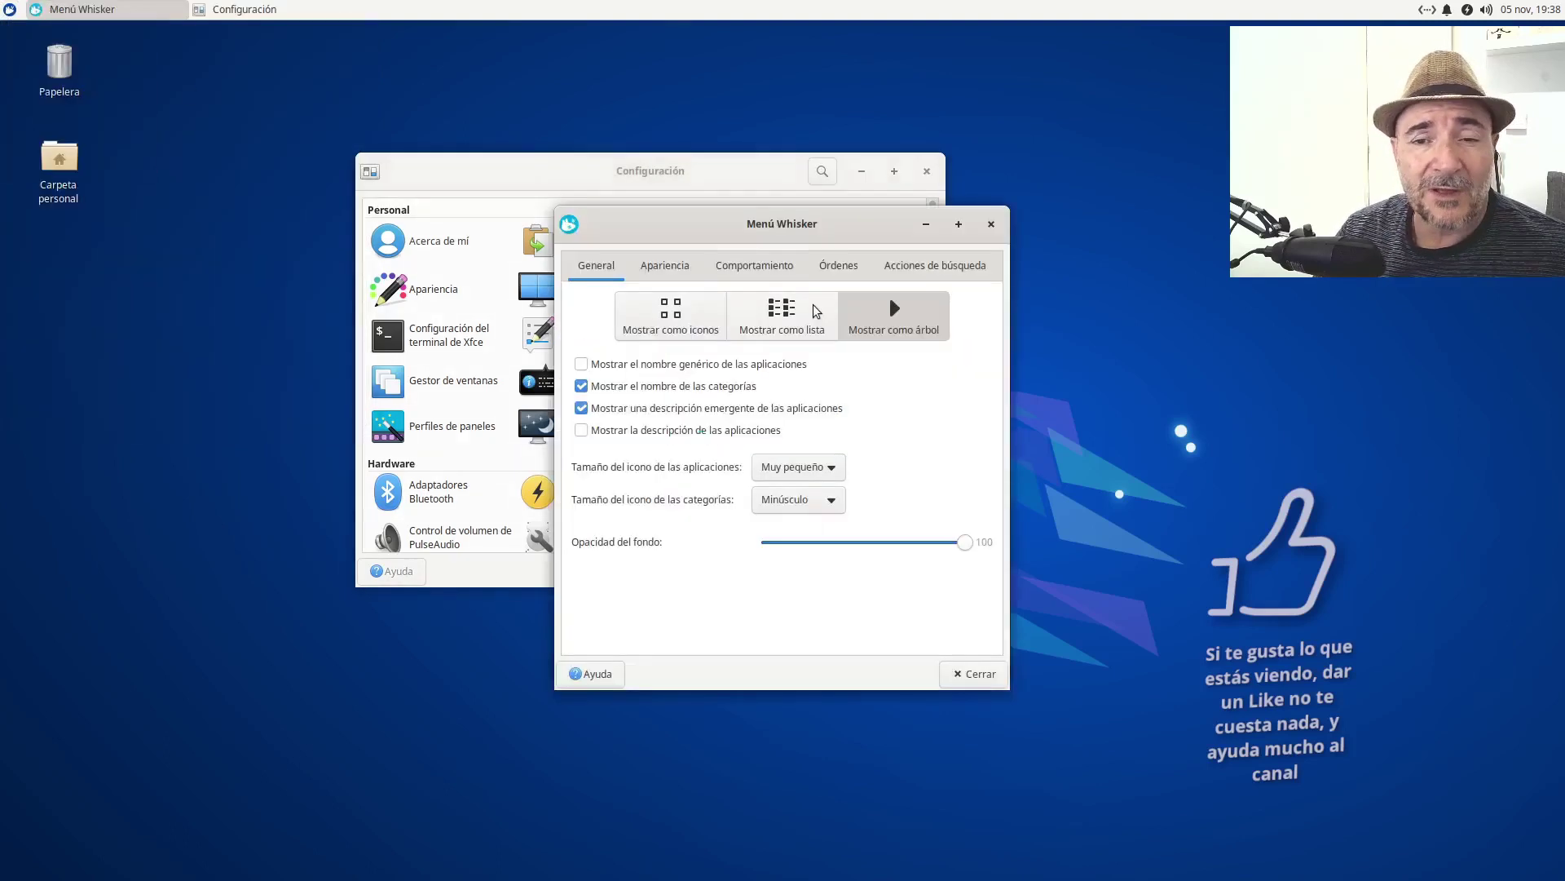
pyautogui.click(678, 272)
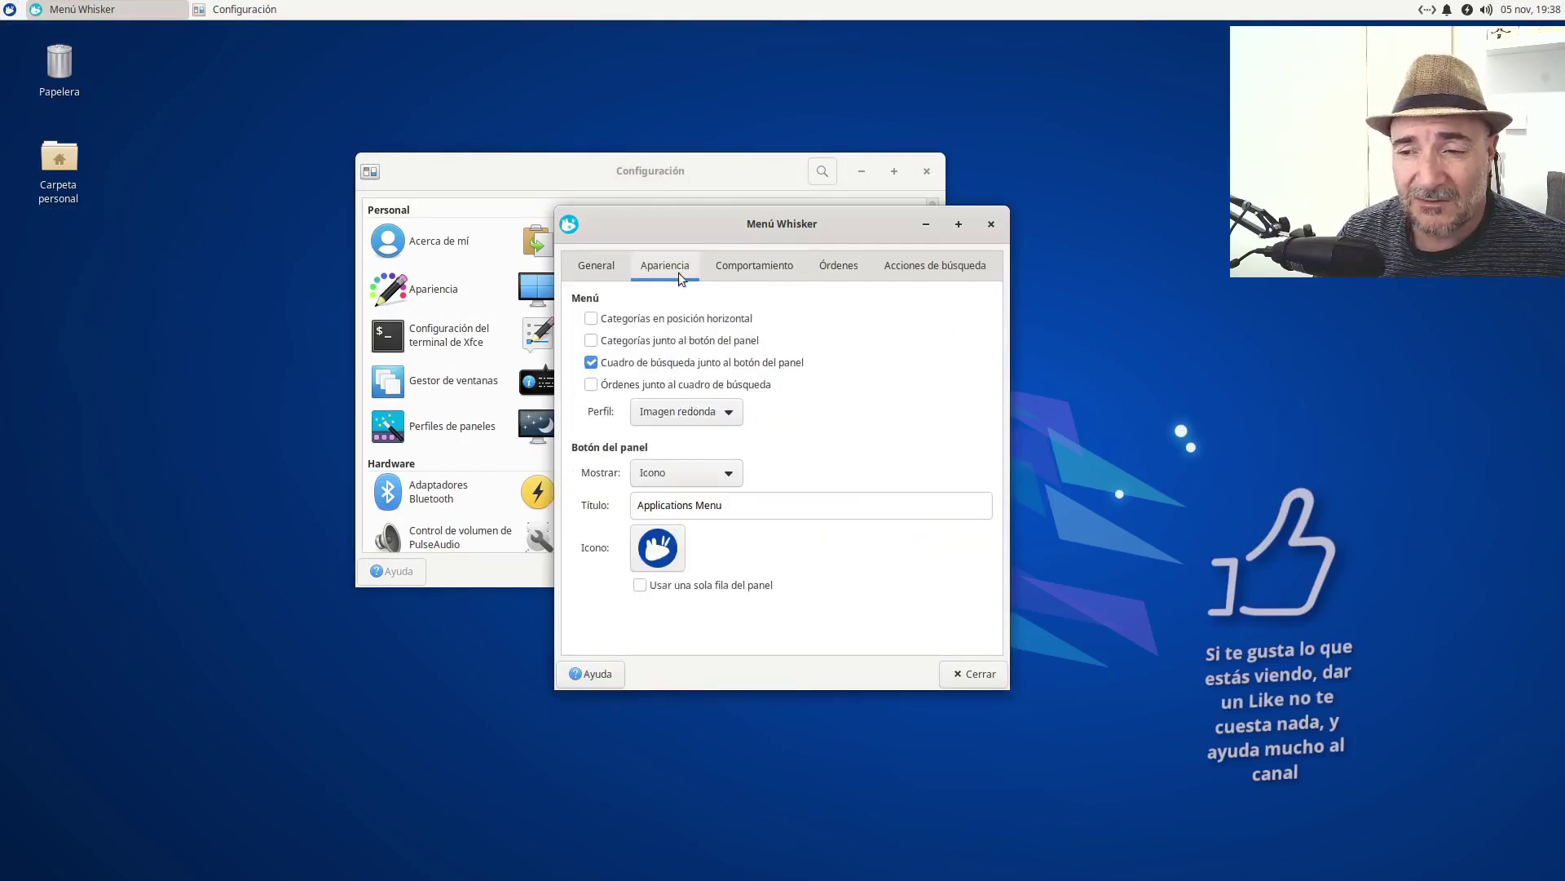
# Step: Change the Whisker Menu's panel button icon to weather-showers and check it on the panel
pyautogui.click(649, 557)
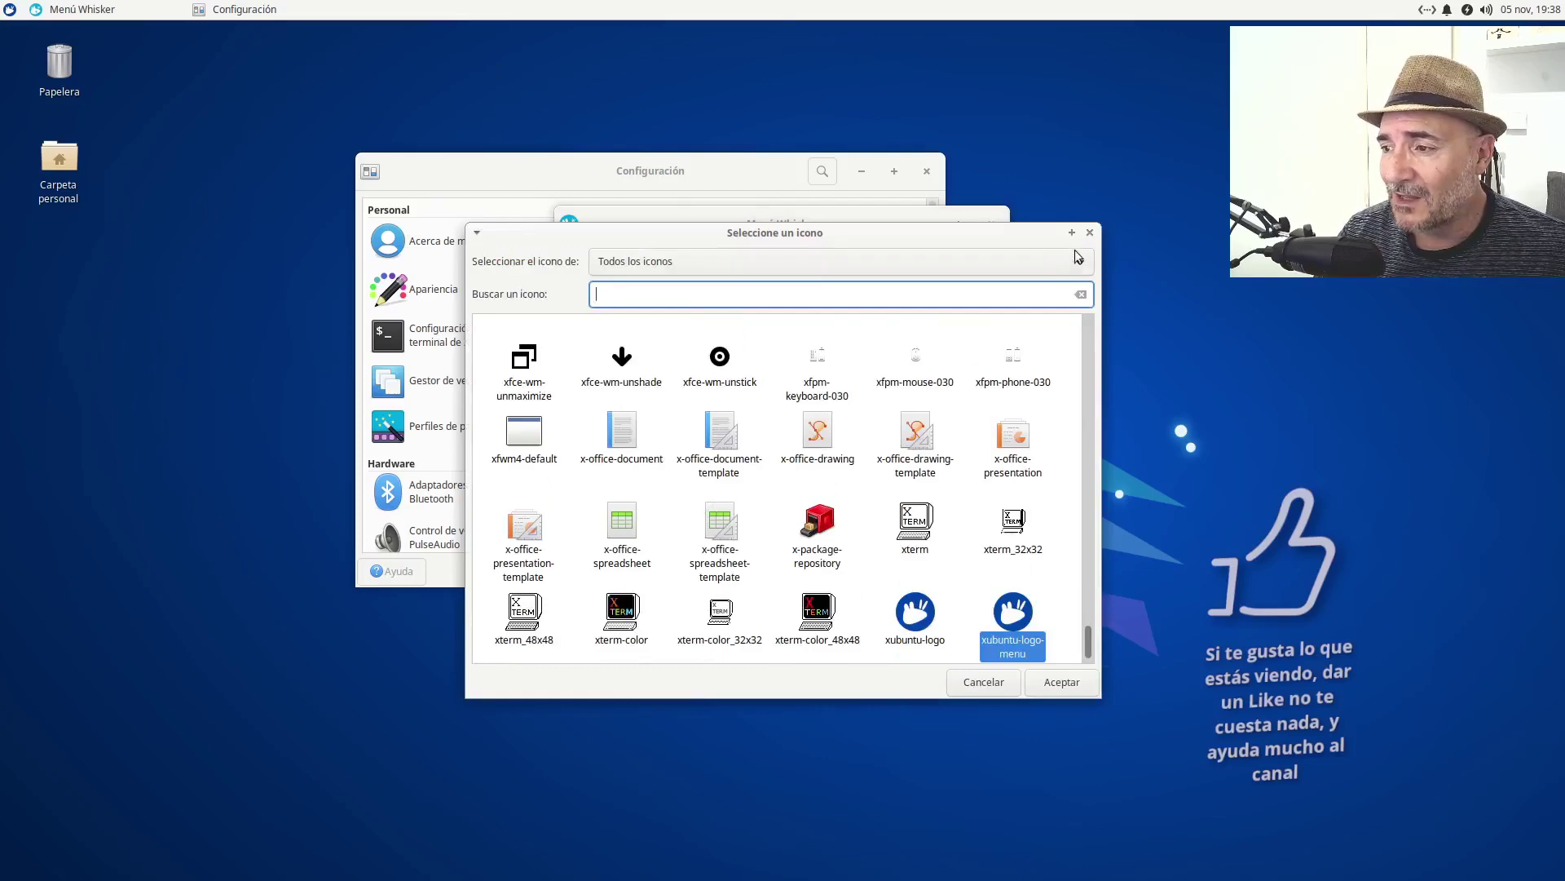
pyautogui.scroll(-2, 783, 468)
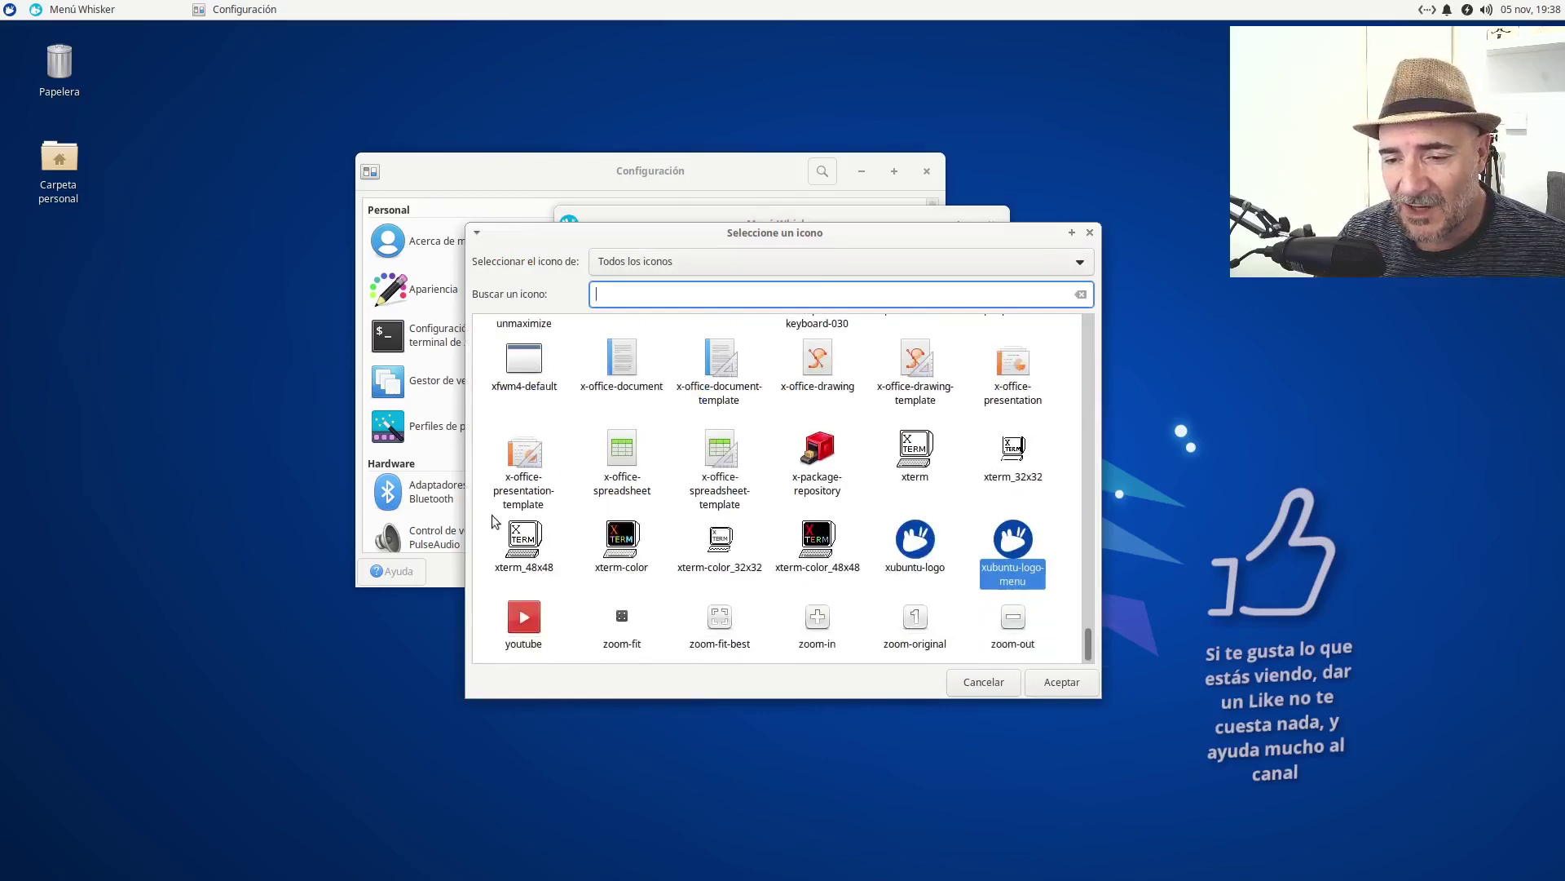
pyautogui.scroll(3, 848, 530)
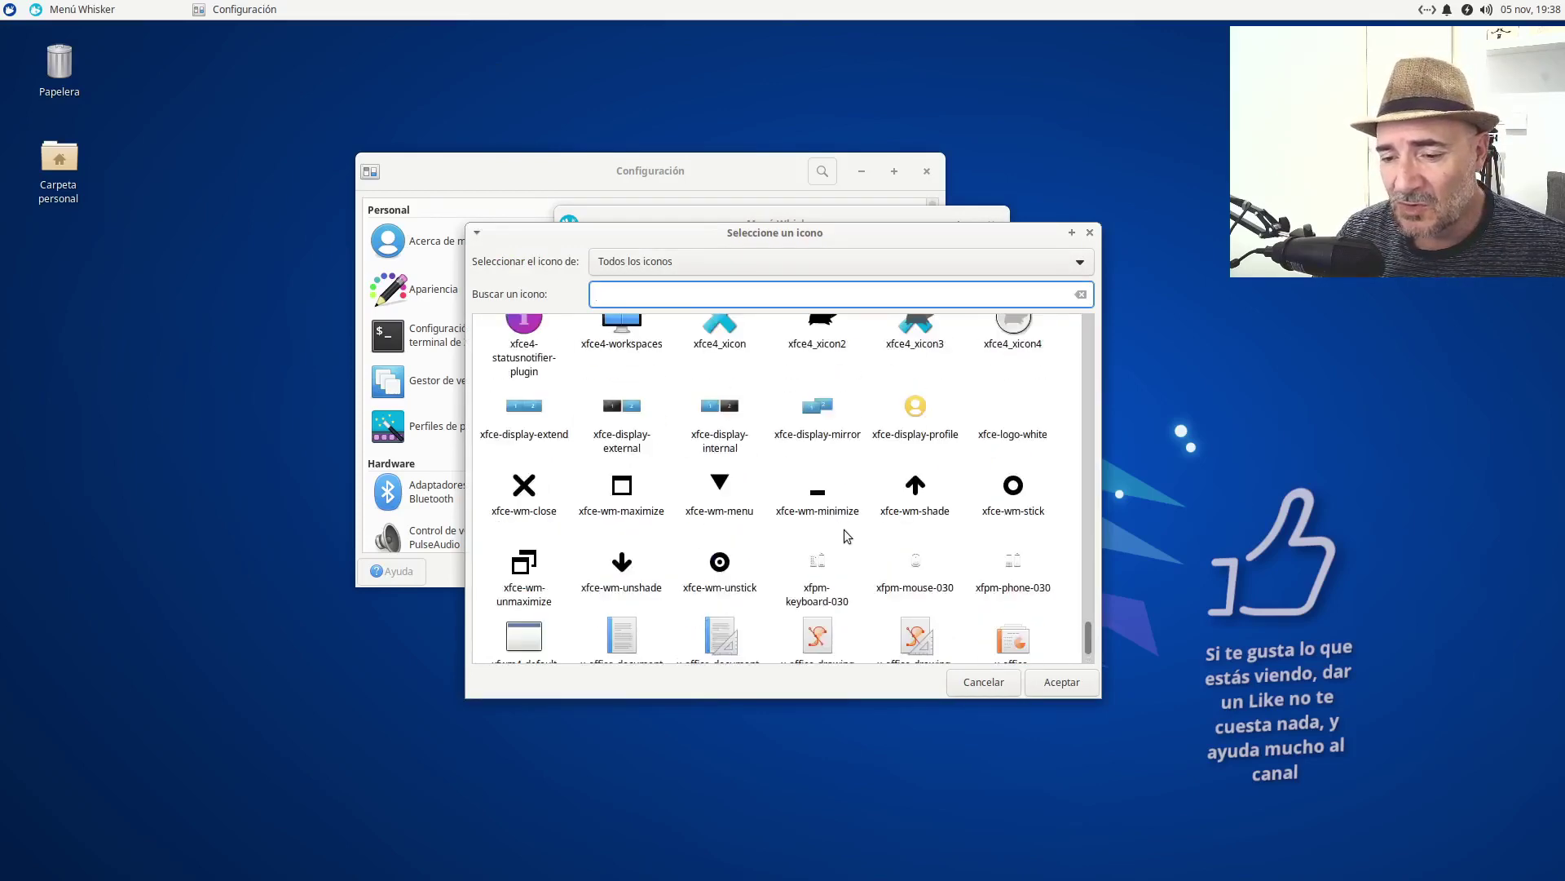
pyautogui.scroll(4, 844, 530)
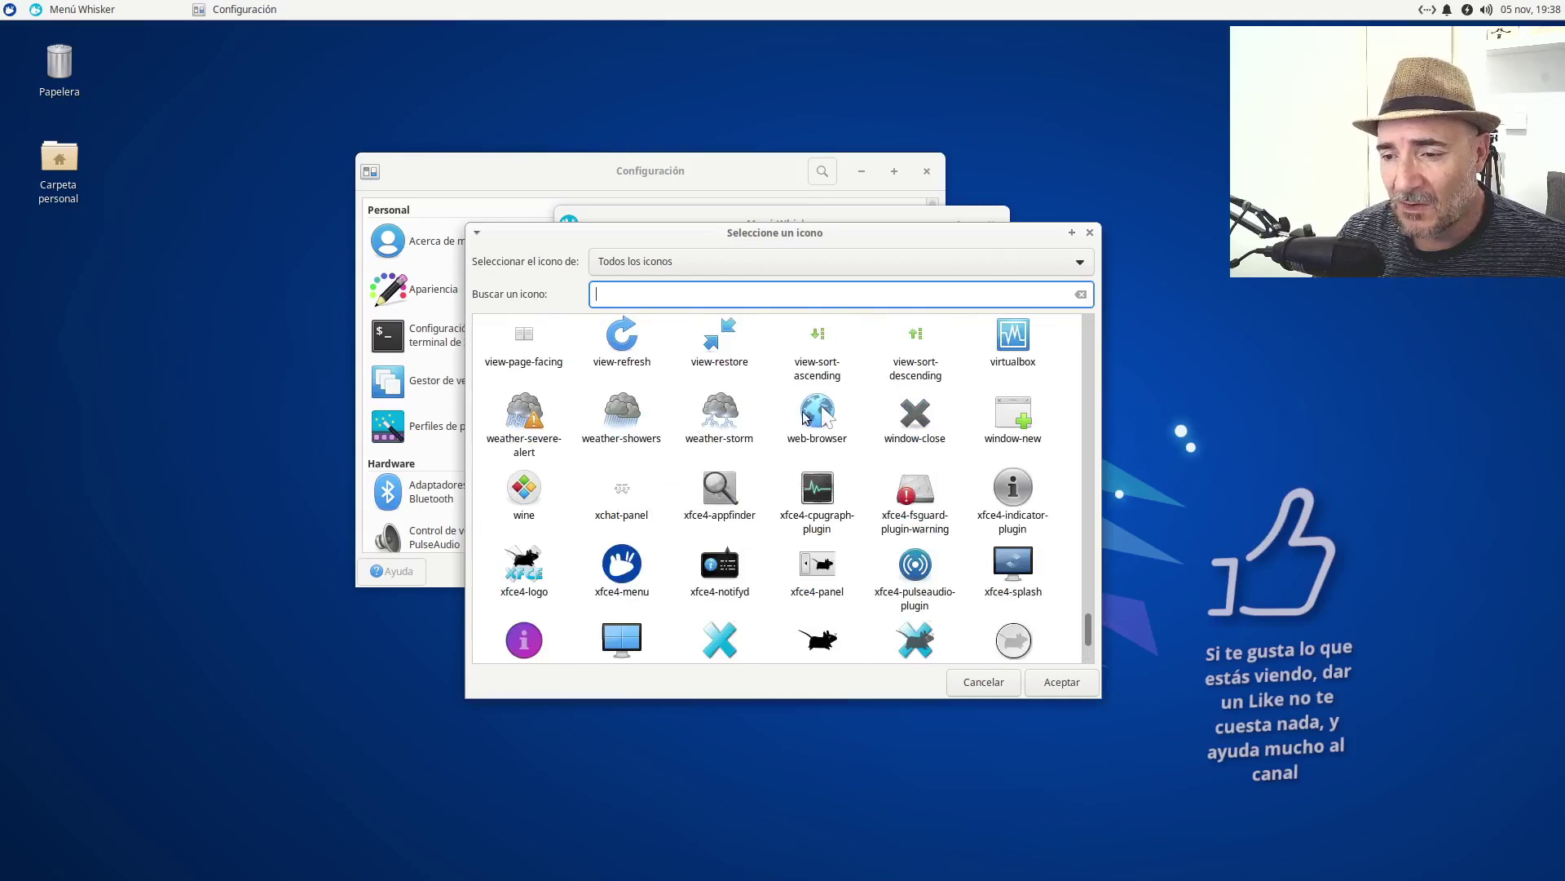
pyautogui.scroll(1, 804, 416)
pyautogui.click(622, 504)
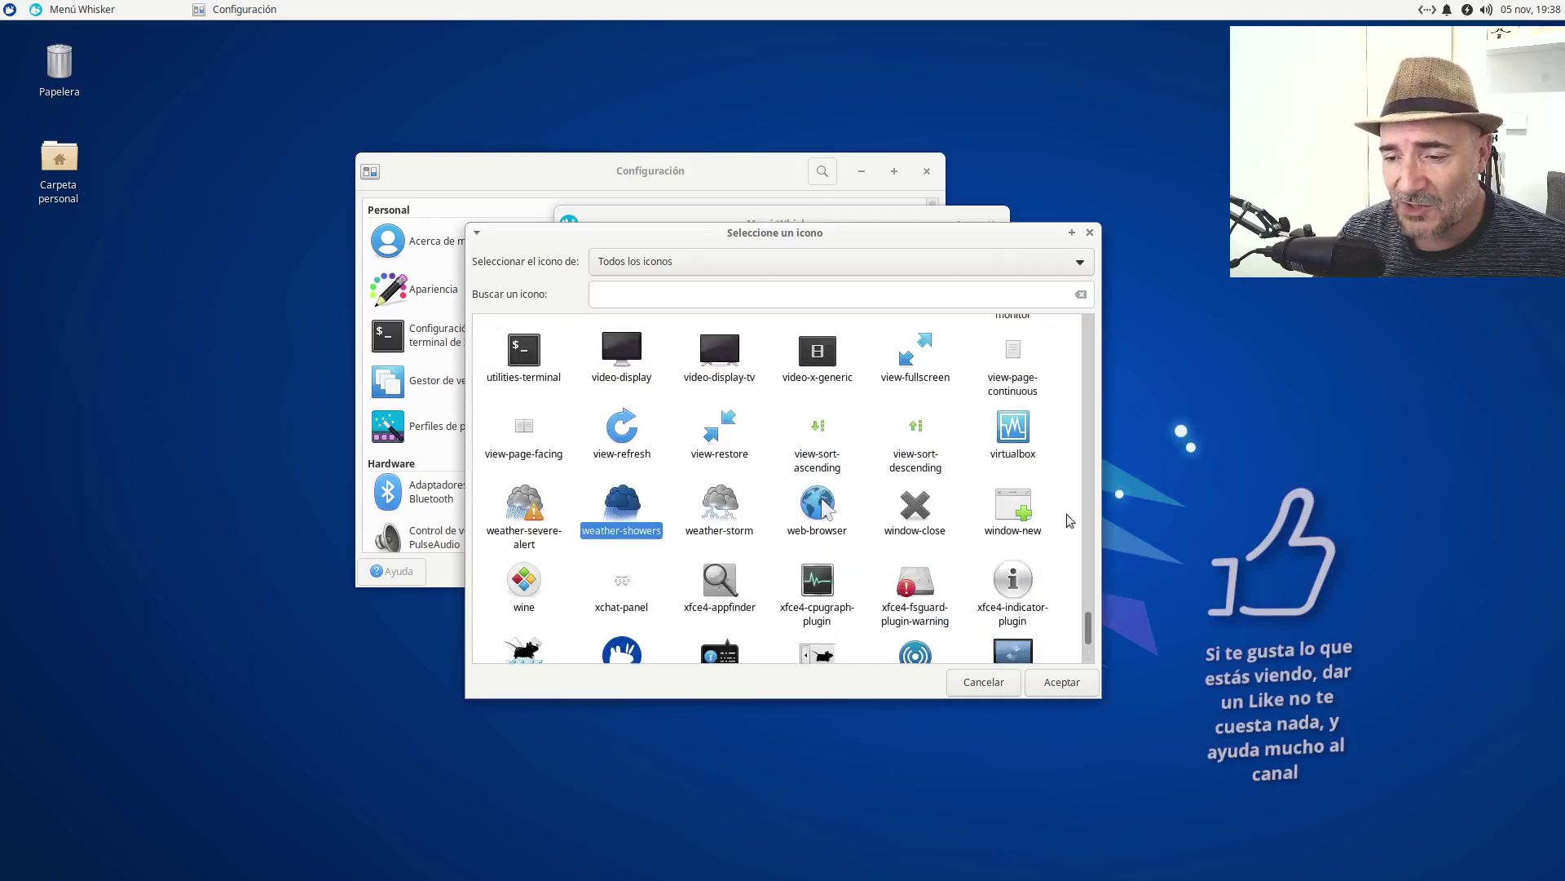
pyautogui.click(1061, 683)
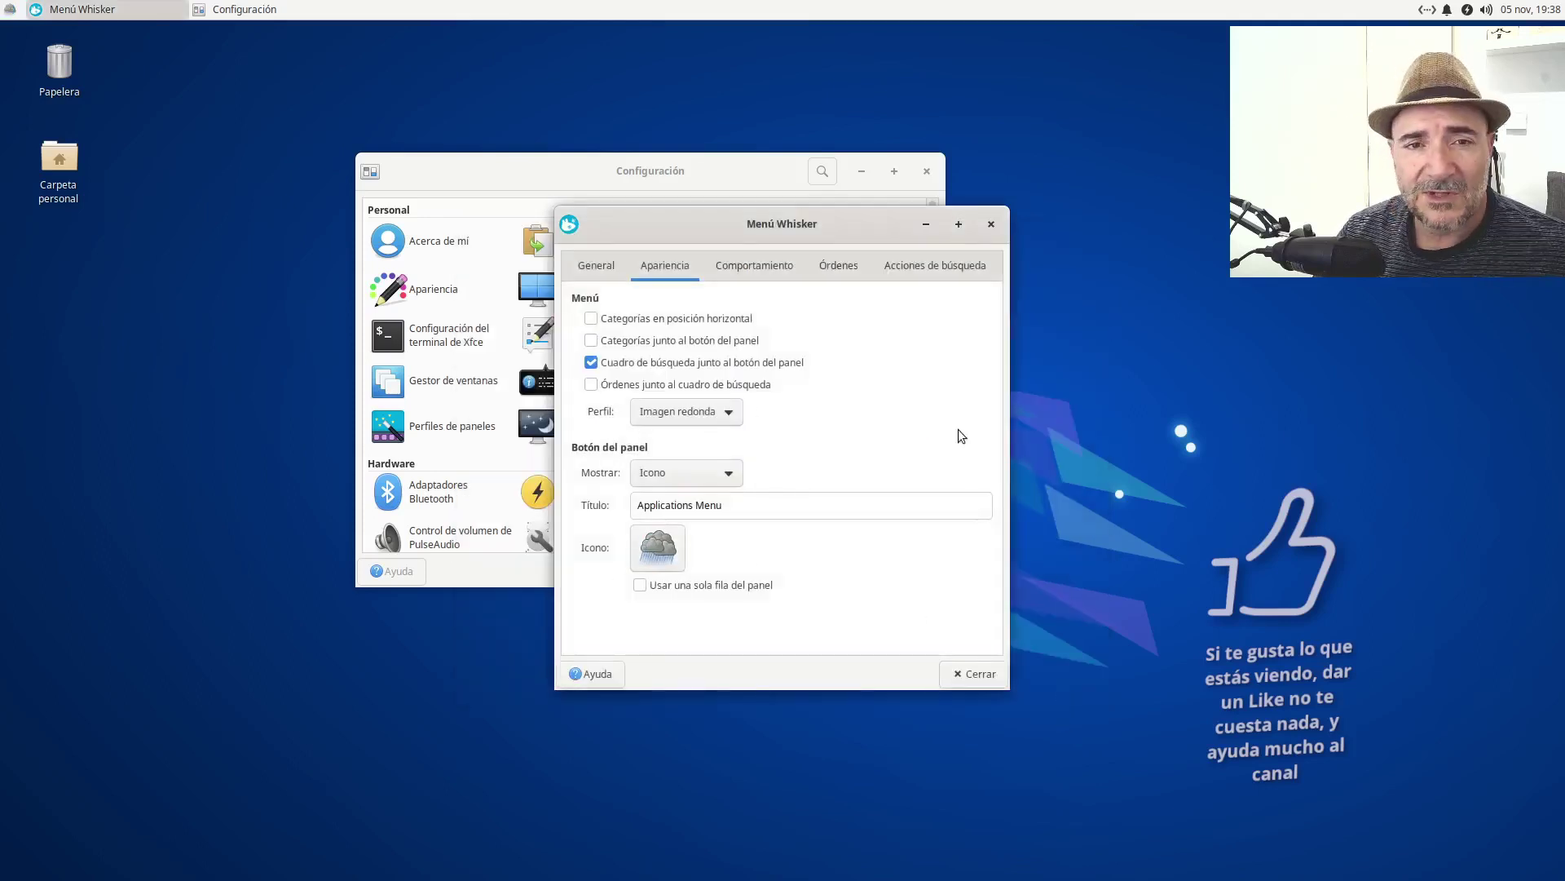
pyautogui.click(9, 9)
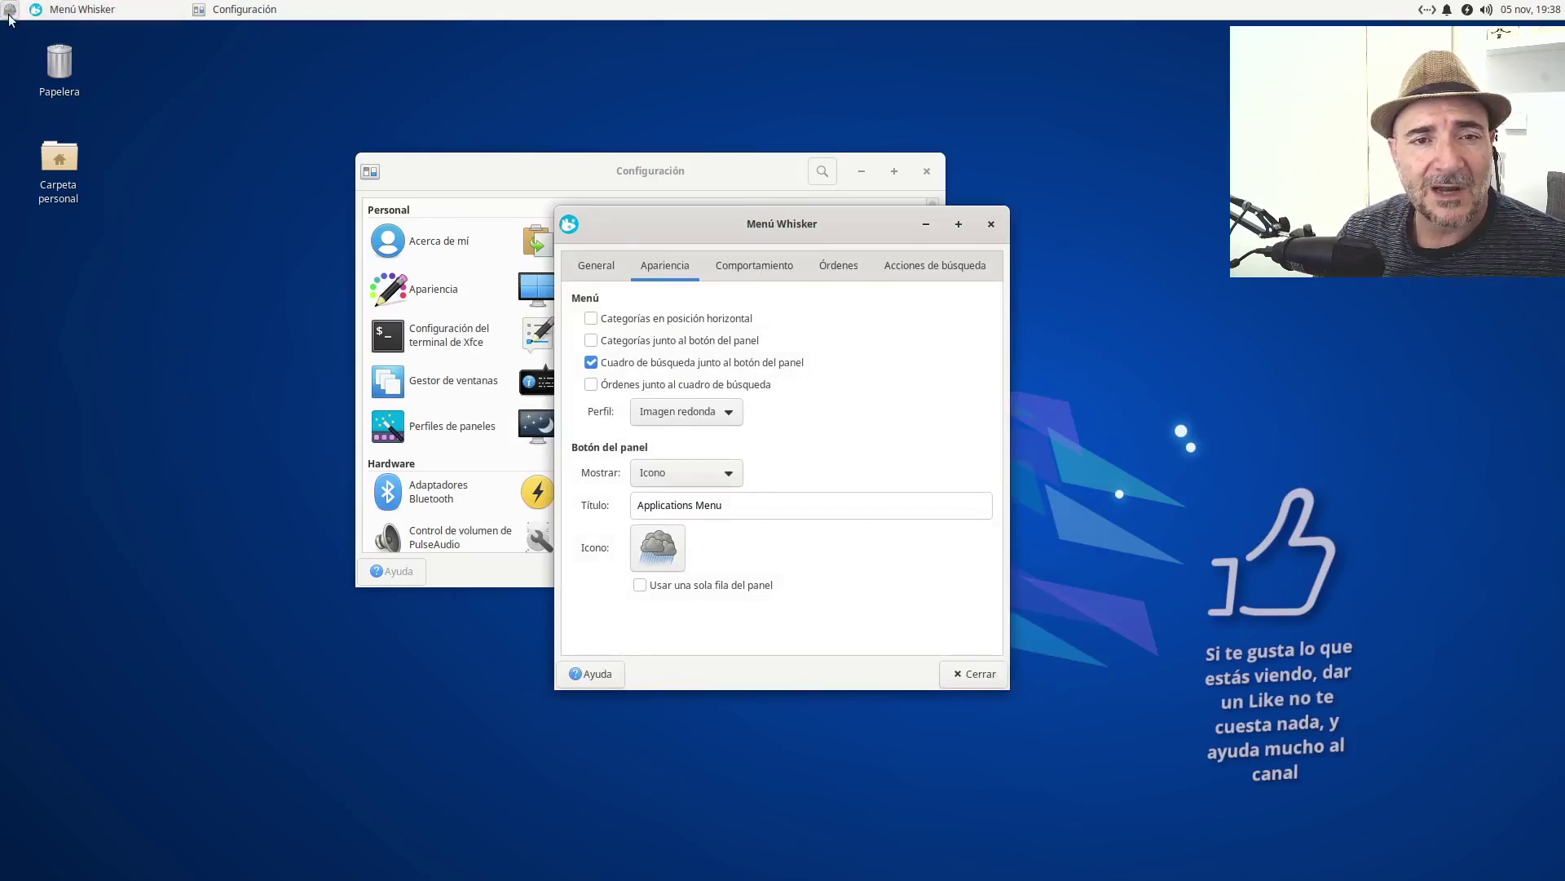
pyautogui.click(431, 60)
# Step: Review the Whisker Menu's Comportamiento, Órdenes and General settings, then close its properties
pyautogui.click(749, 267)
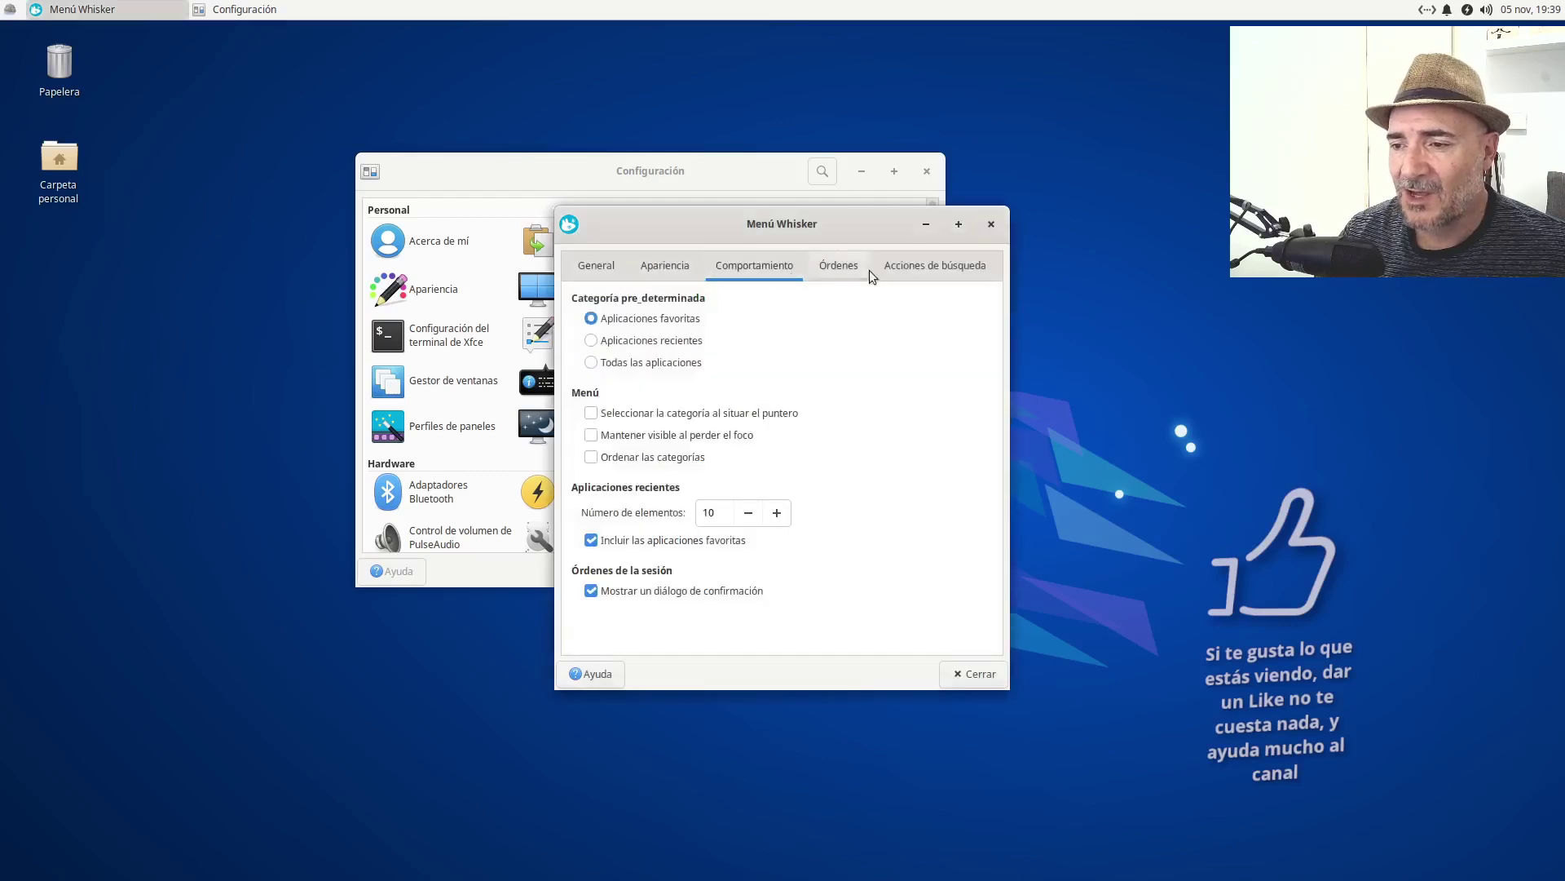
pyautogui.click(844, 267)
pyautogui.click(754, 268)
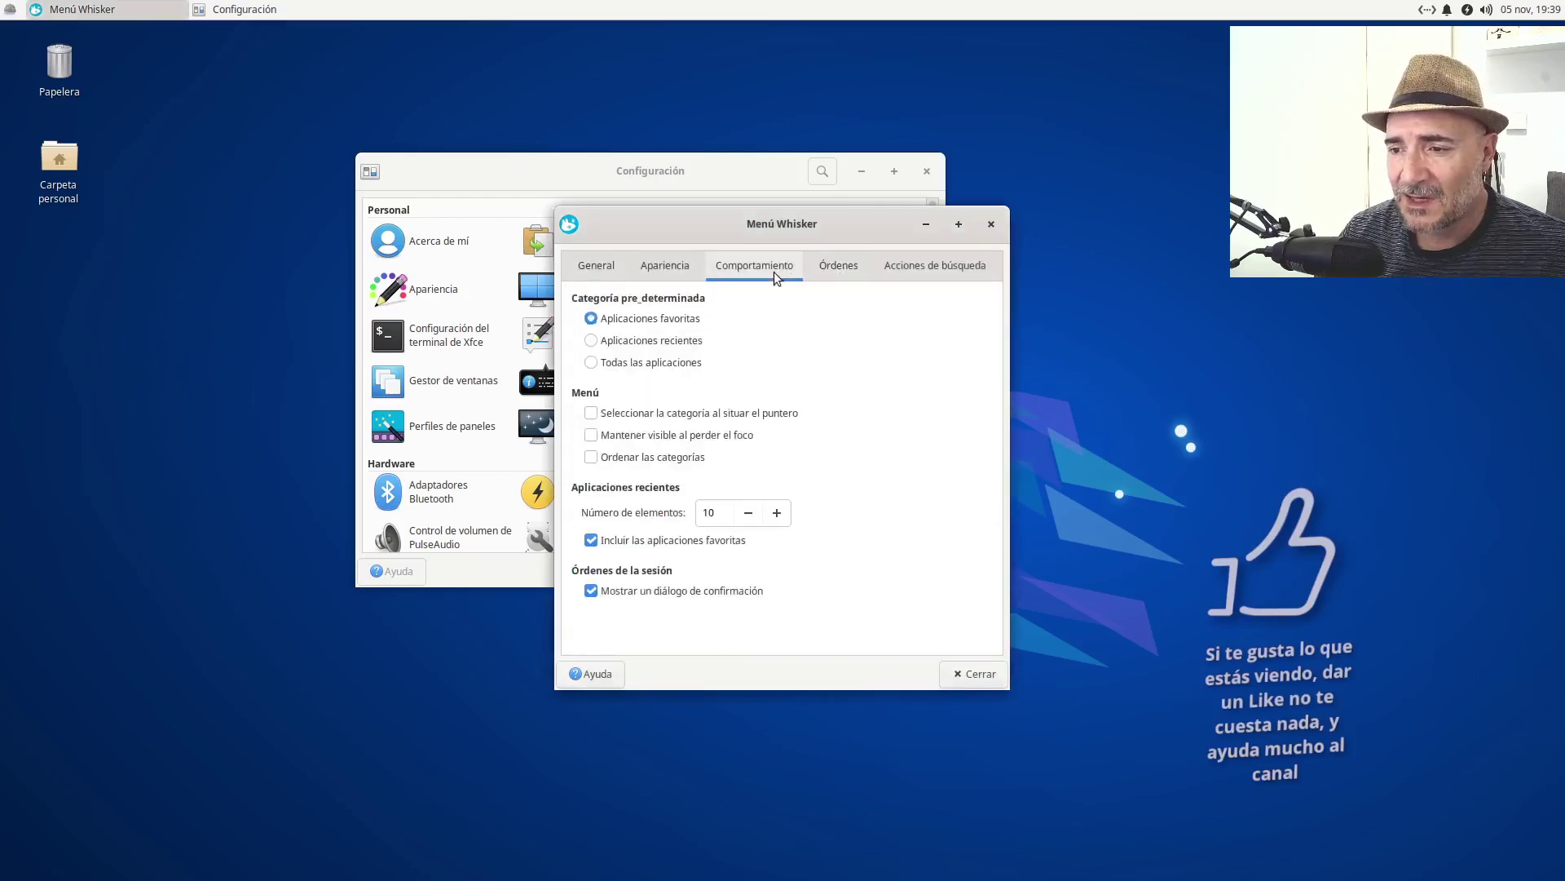
pyautogui.click(596, 265)
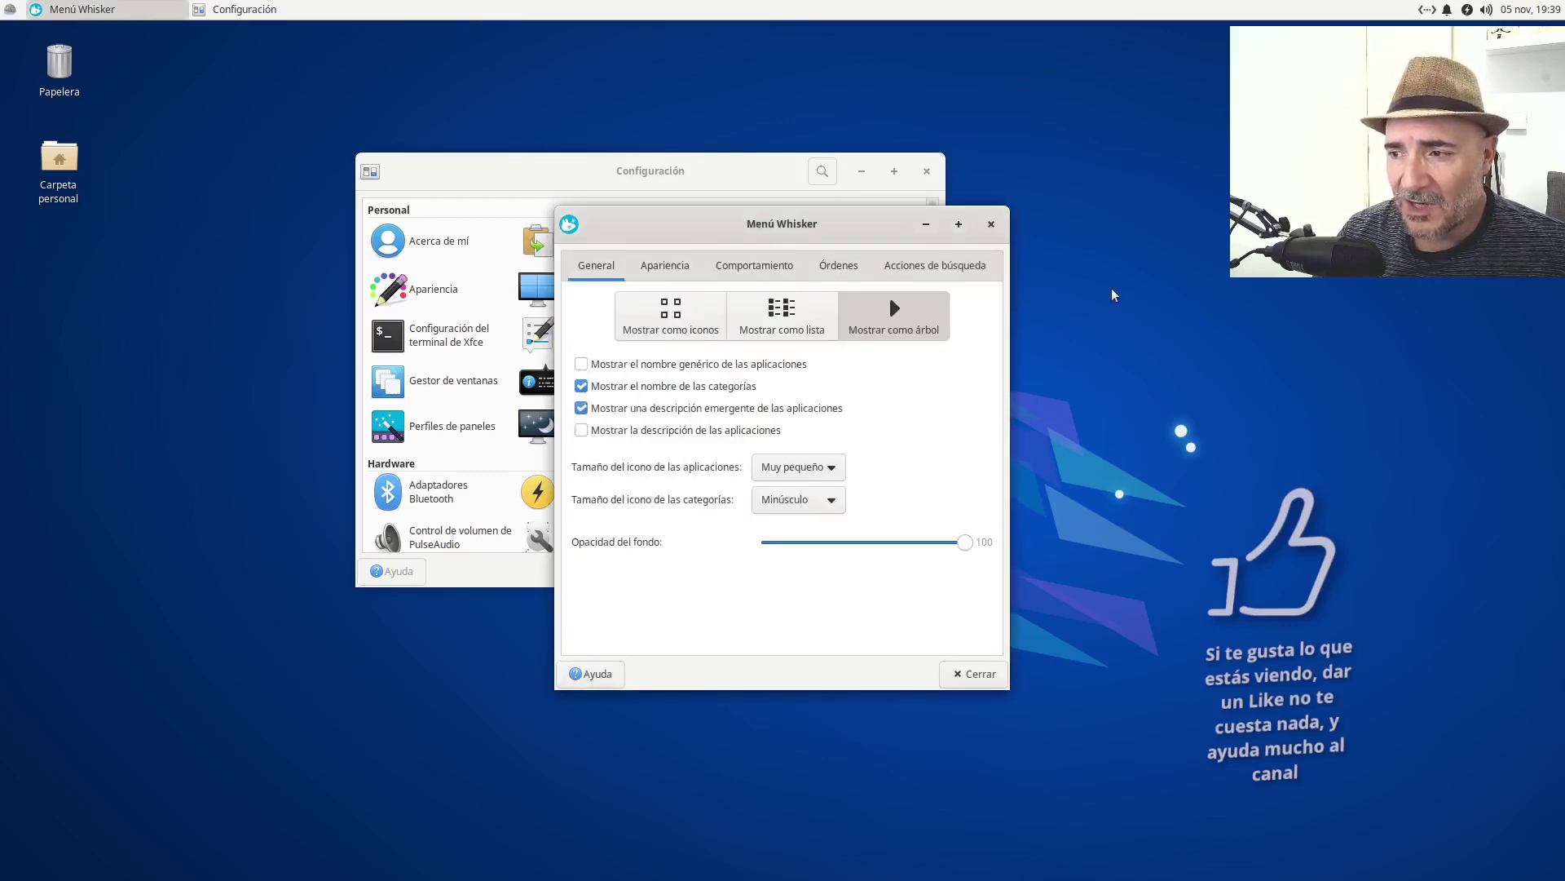
pyautogui.click(991, 223)
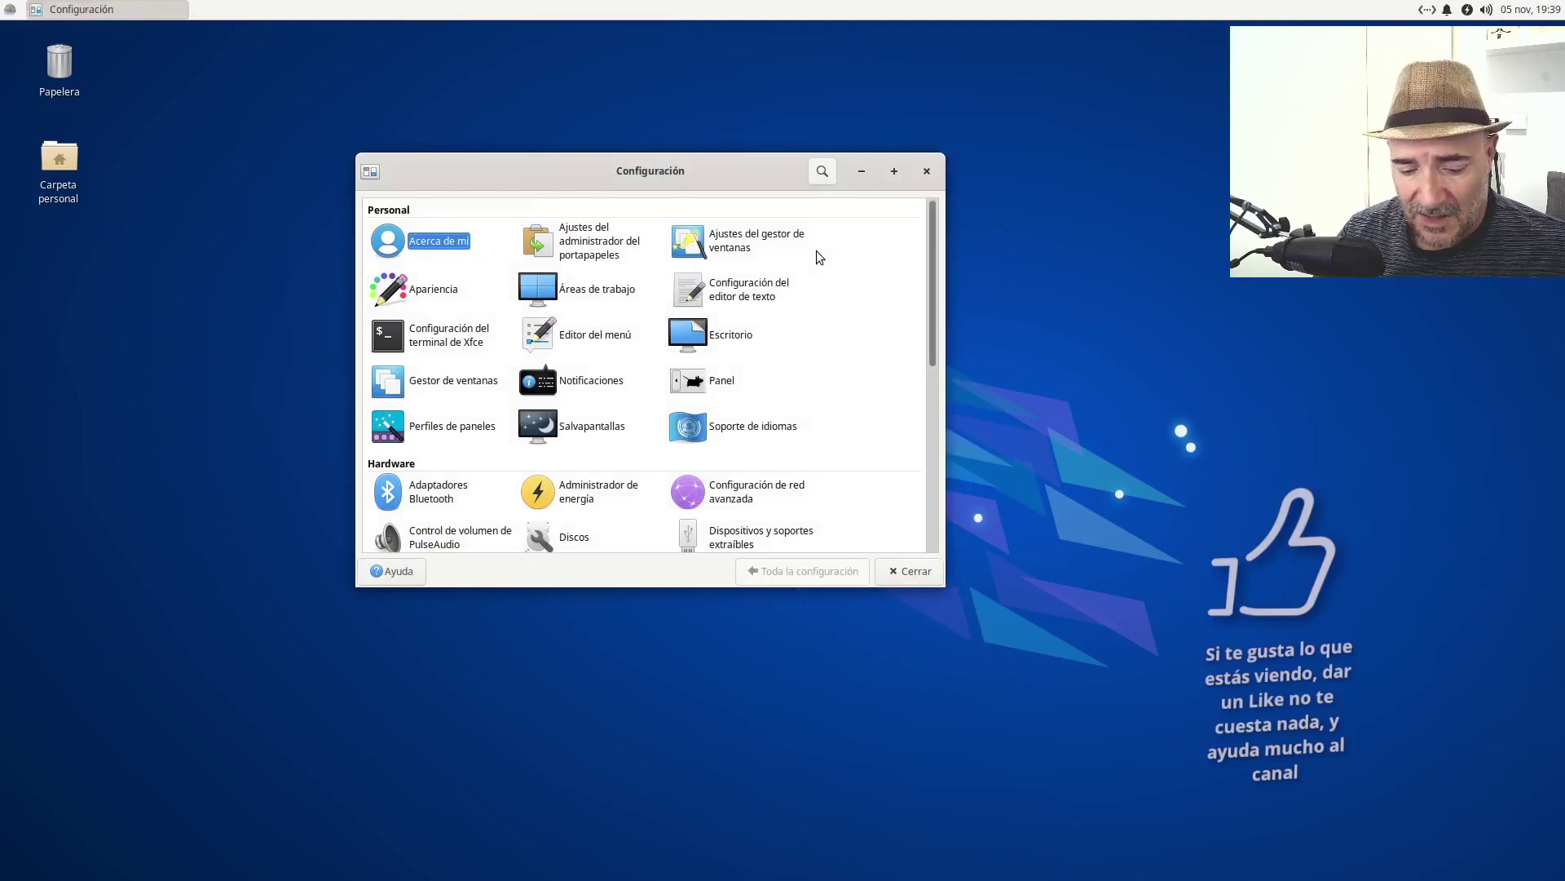
pyautogui.press('super')
pyautogui.click(647, 168)
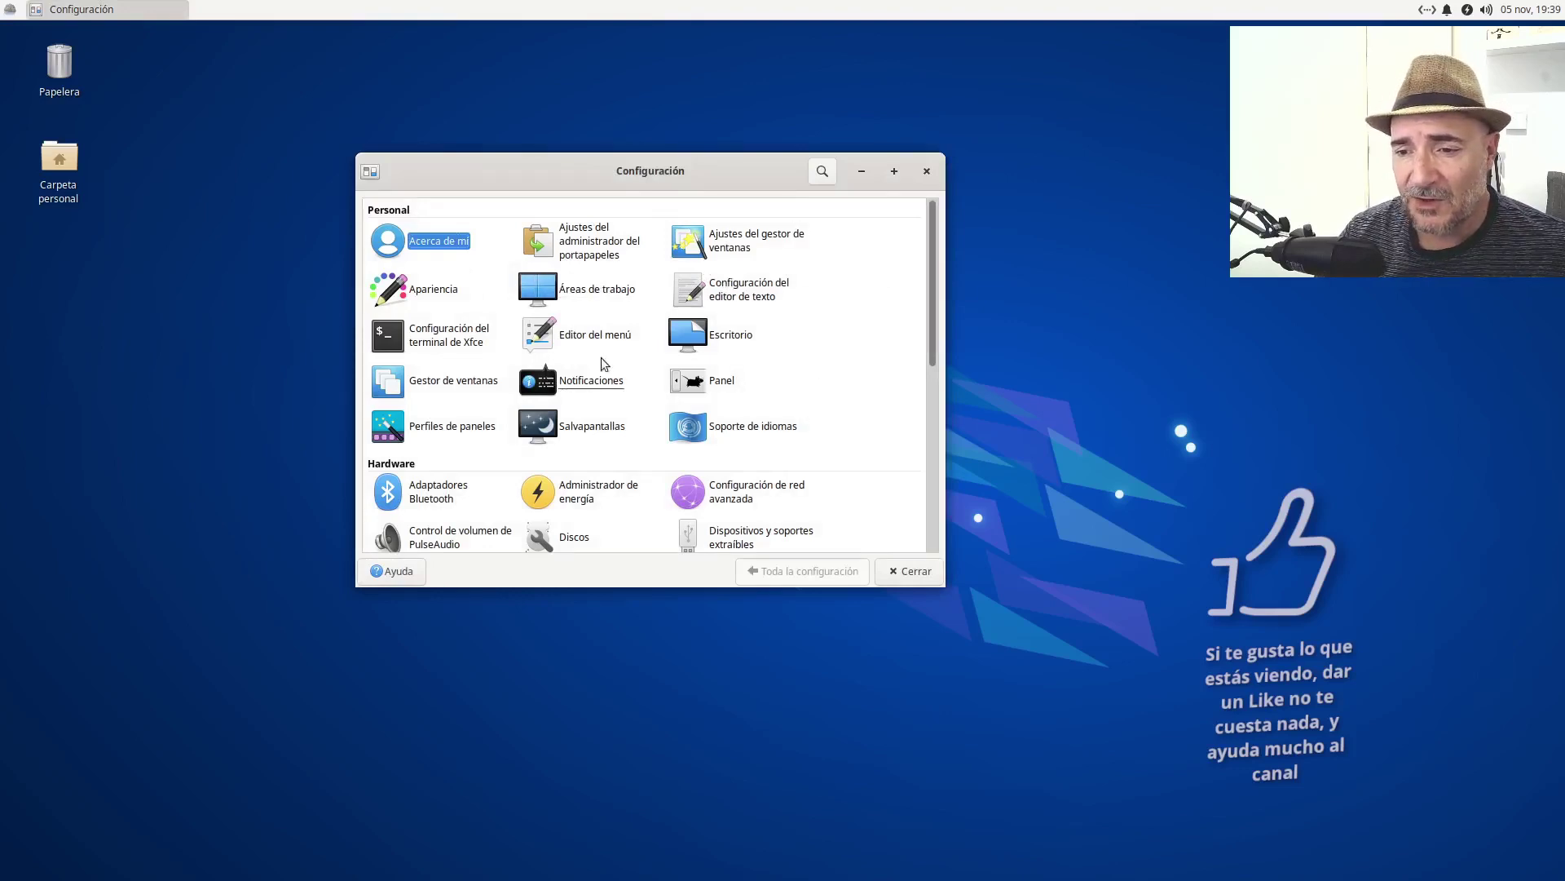
# Step: Set the automatic hiding of Panel 0 to Modo inteligente and close the panel settings
pyautogui.click(714, 383)
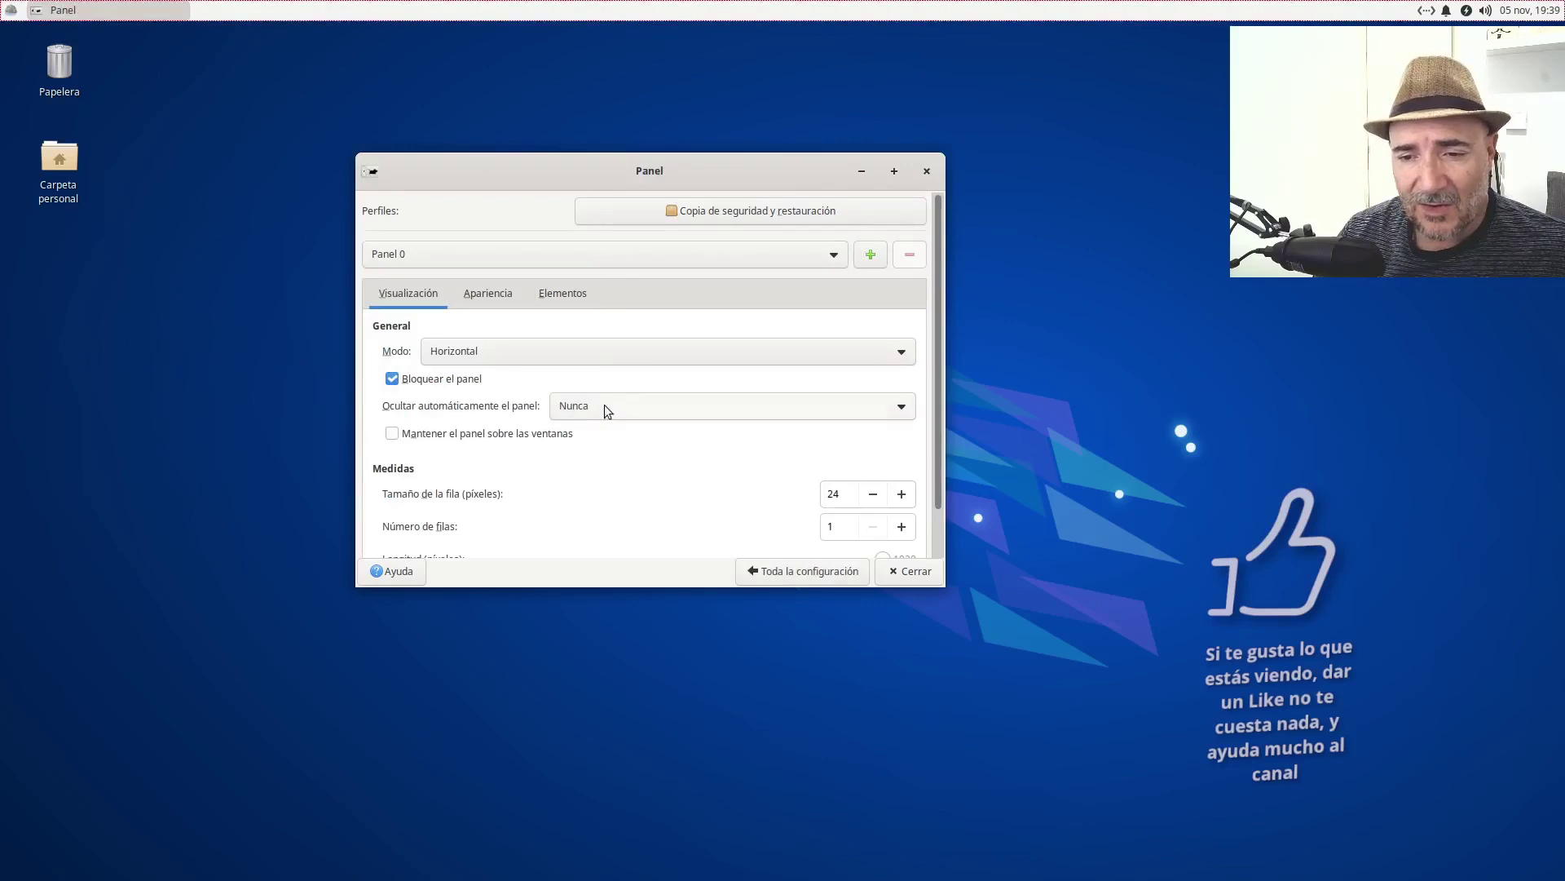
pyautogui.click(590, 408)
pyautogui.click(589, 406)
pyautogui.click(664, 405)
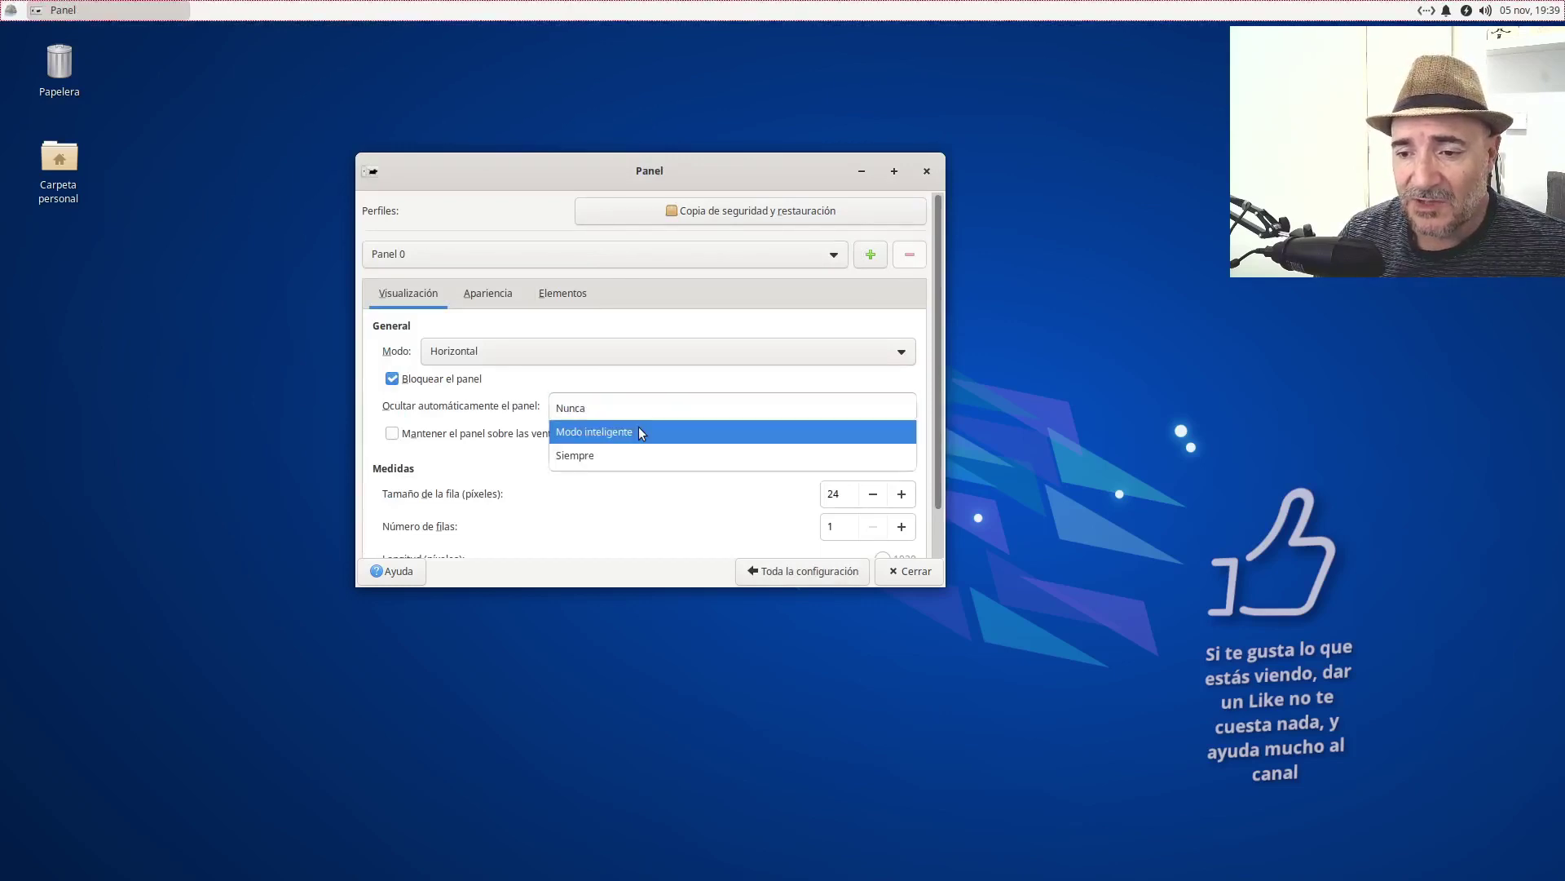
pyautogui.click(638, 430)
pyautogui.moveTo(751, 168); pyautogui.dragTo(682, 164)
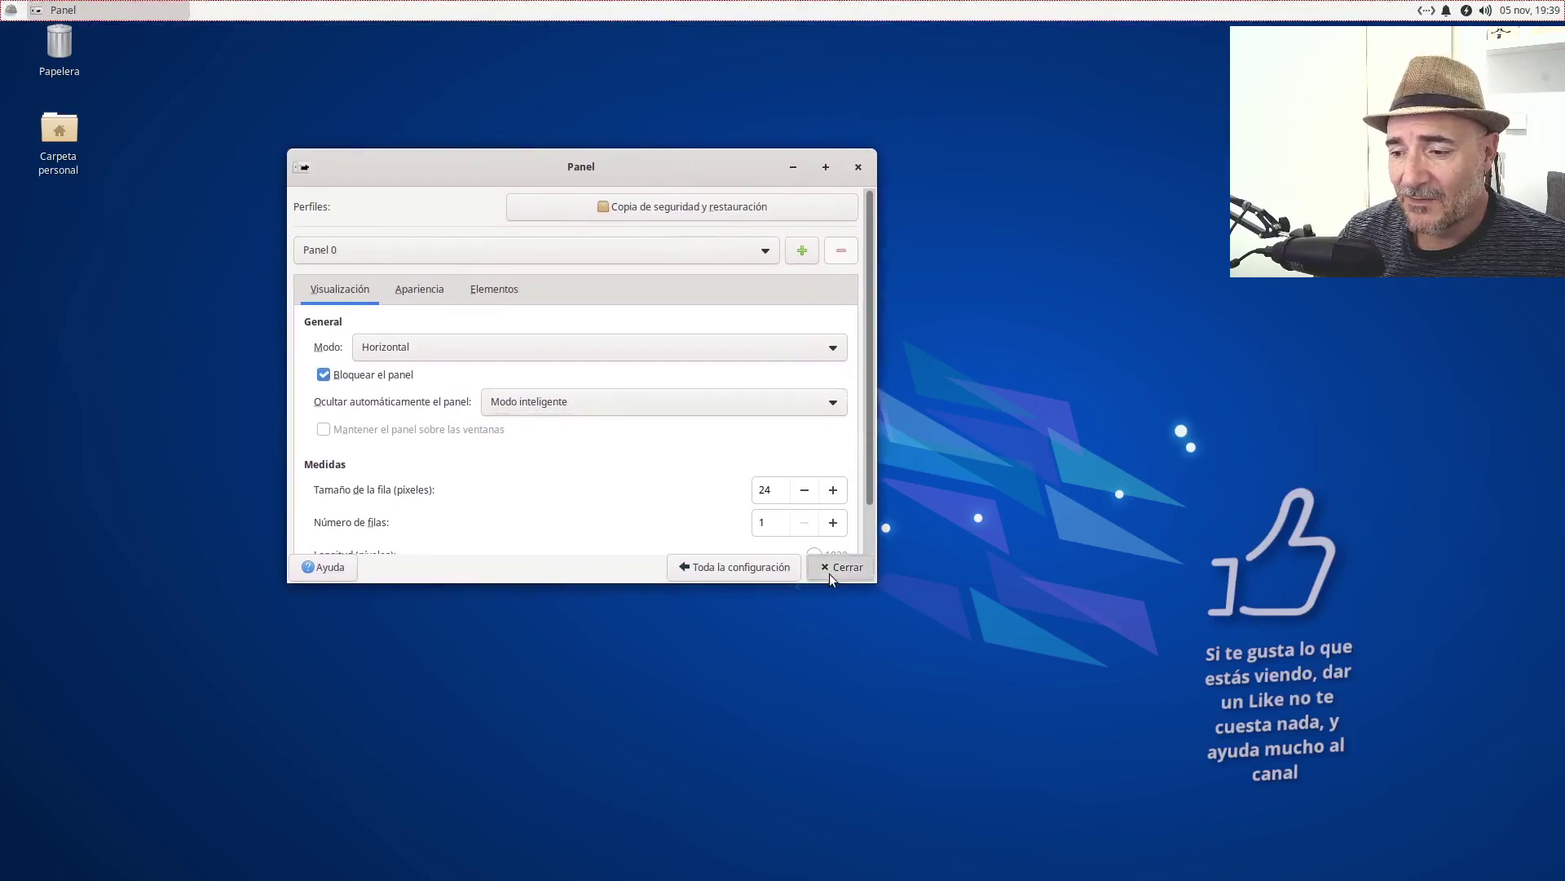
pyautogui.click(829, 574)
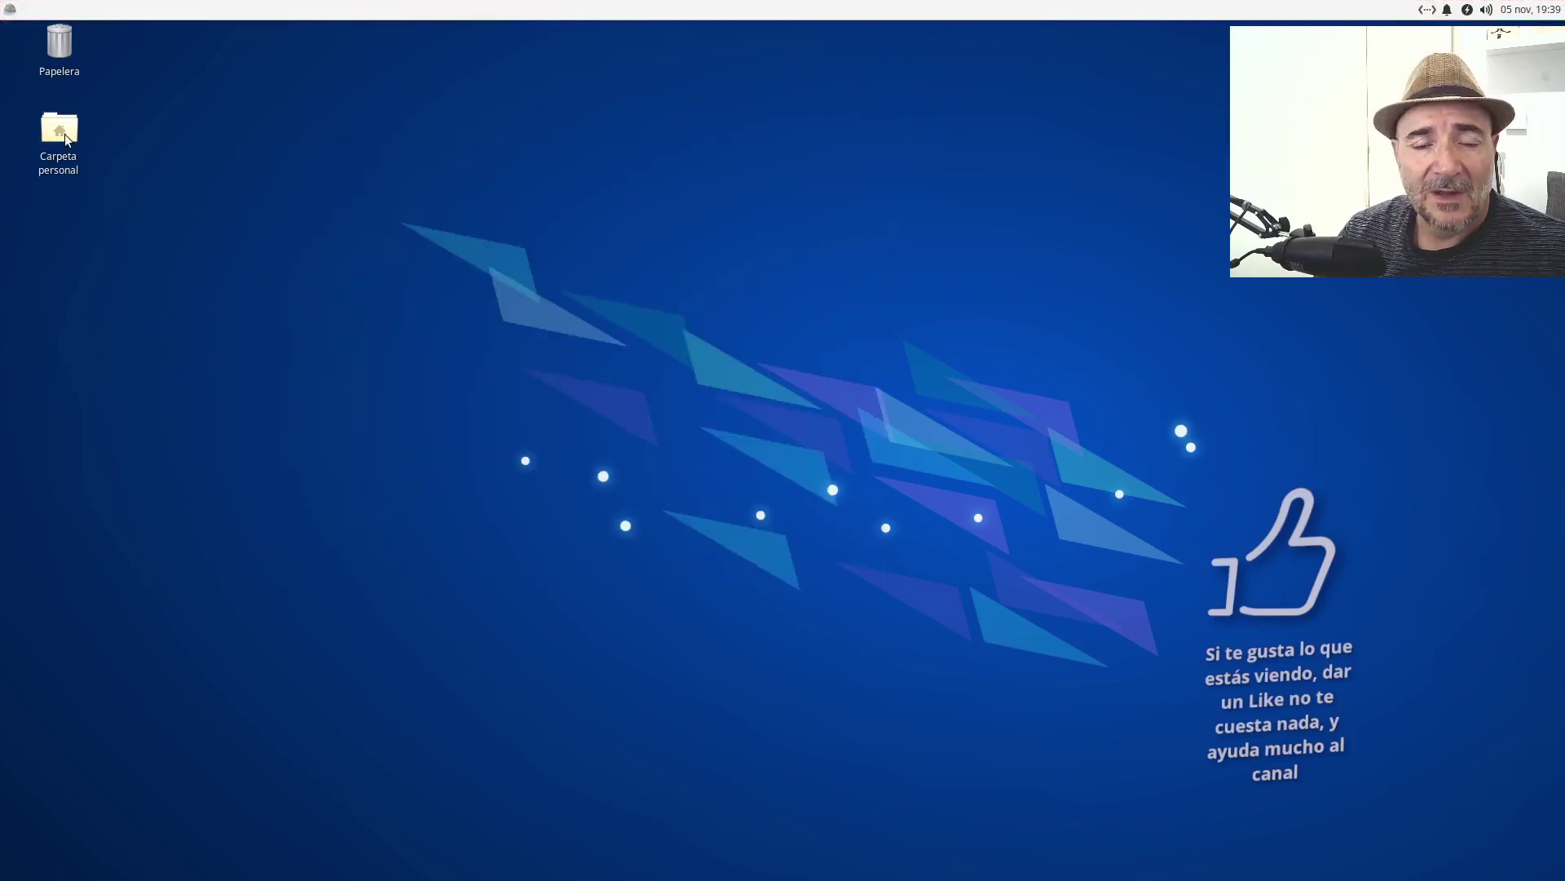
# Step: Reopen the Configuración settings manager, restore it from full screen size and move its window
pyautogui.click(10, 9)
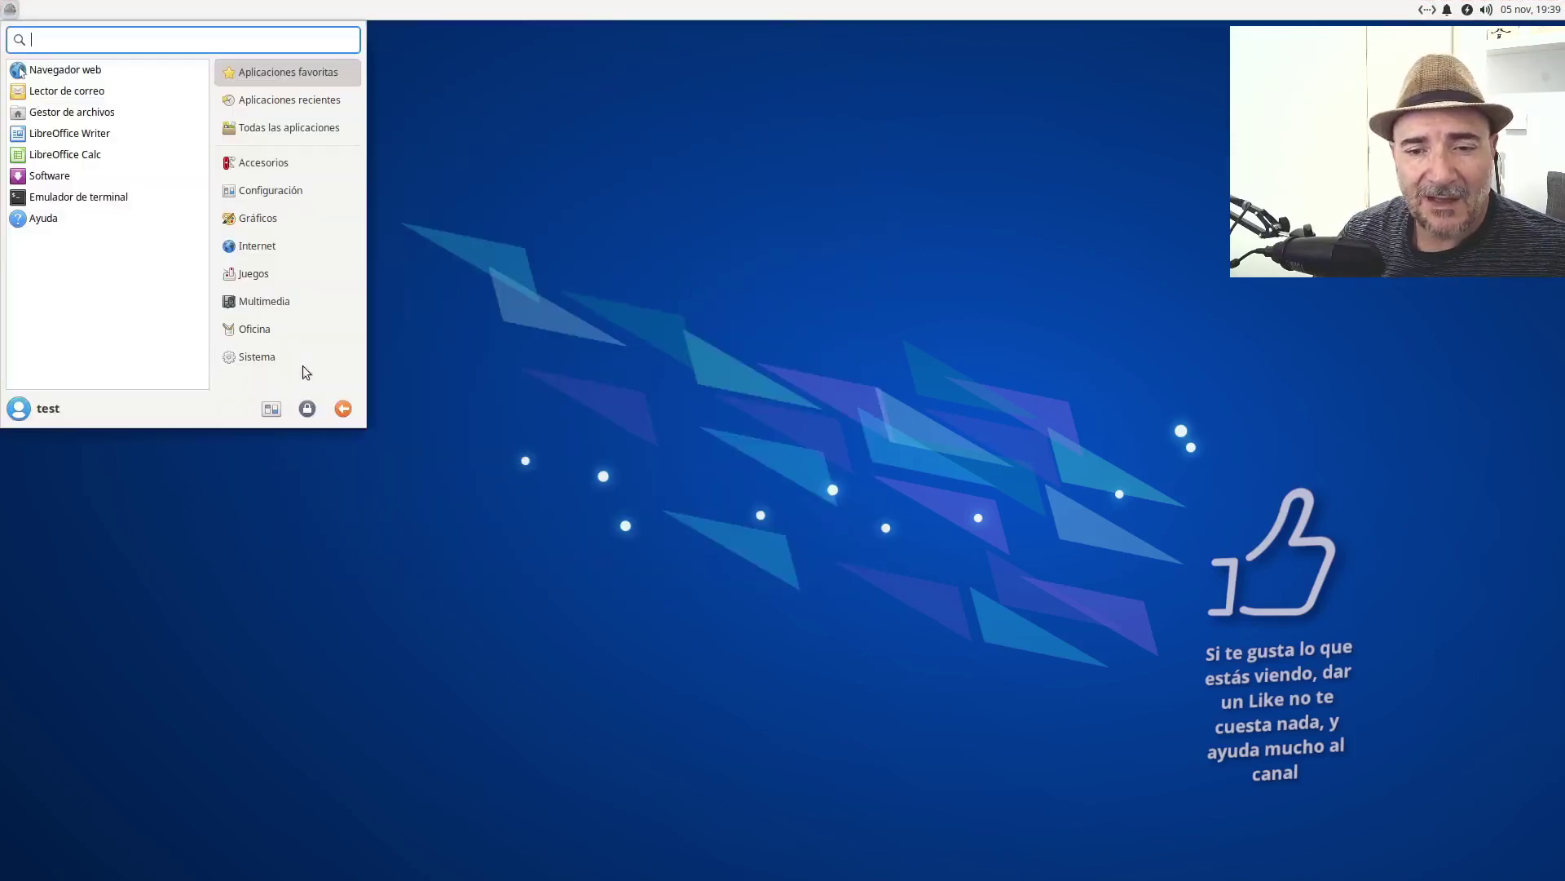
pyautogui.click(272, 408)
pyautogui.moveTo(709, 121); pyautogui.dragTo(575, 4)
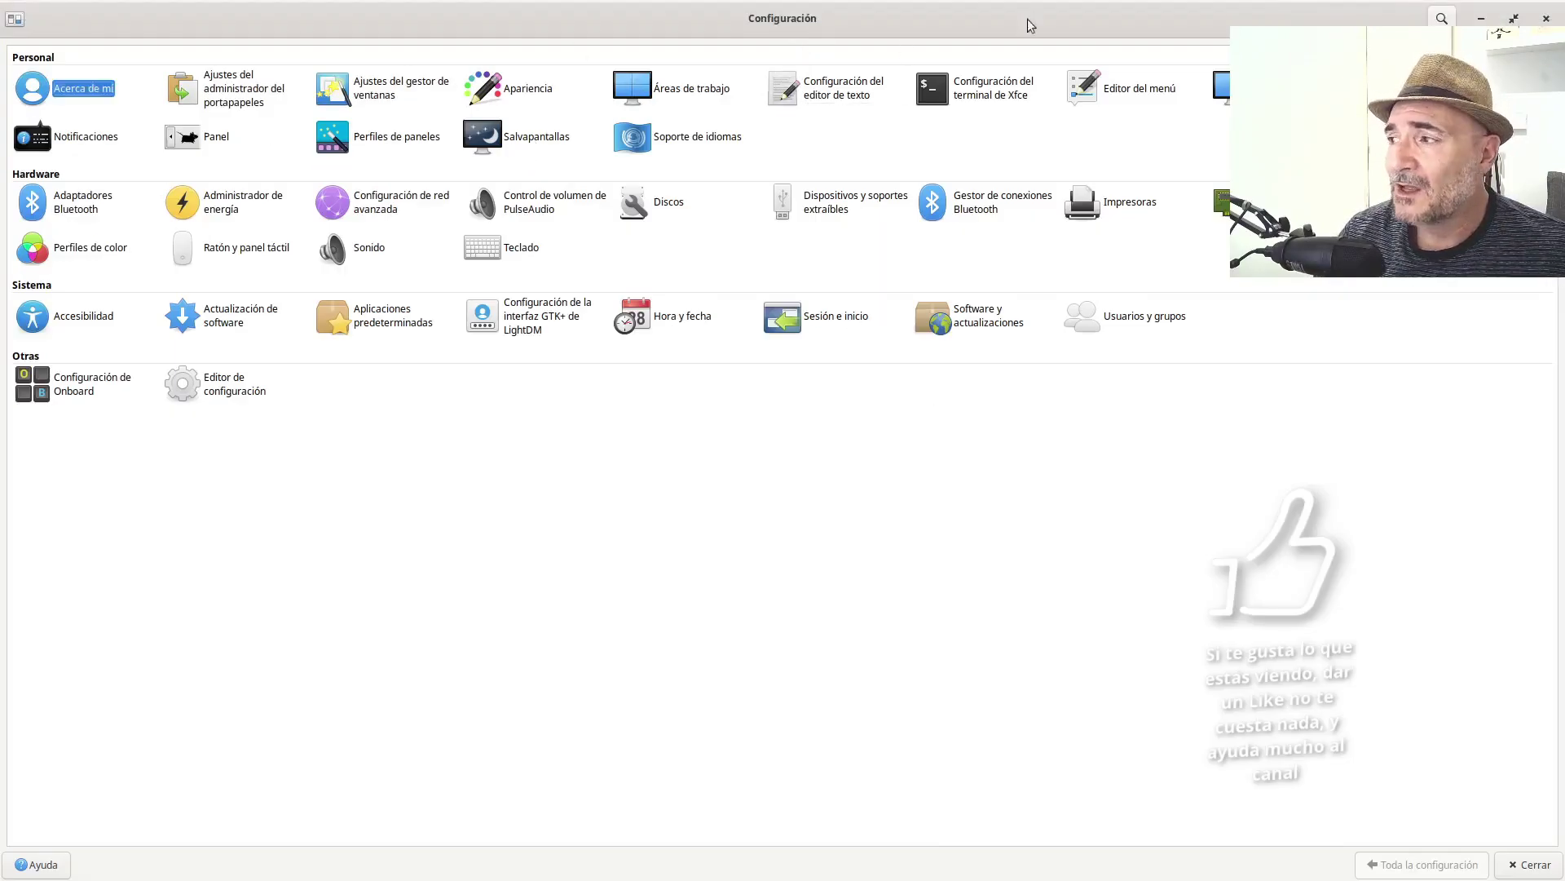
pyautogui.click(1512, 17)
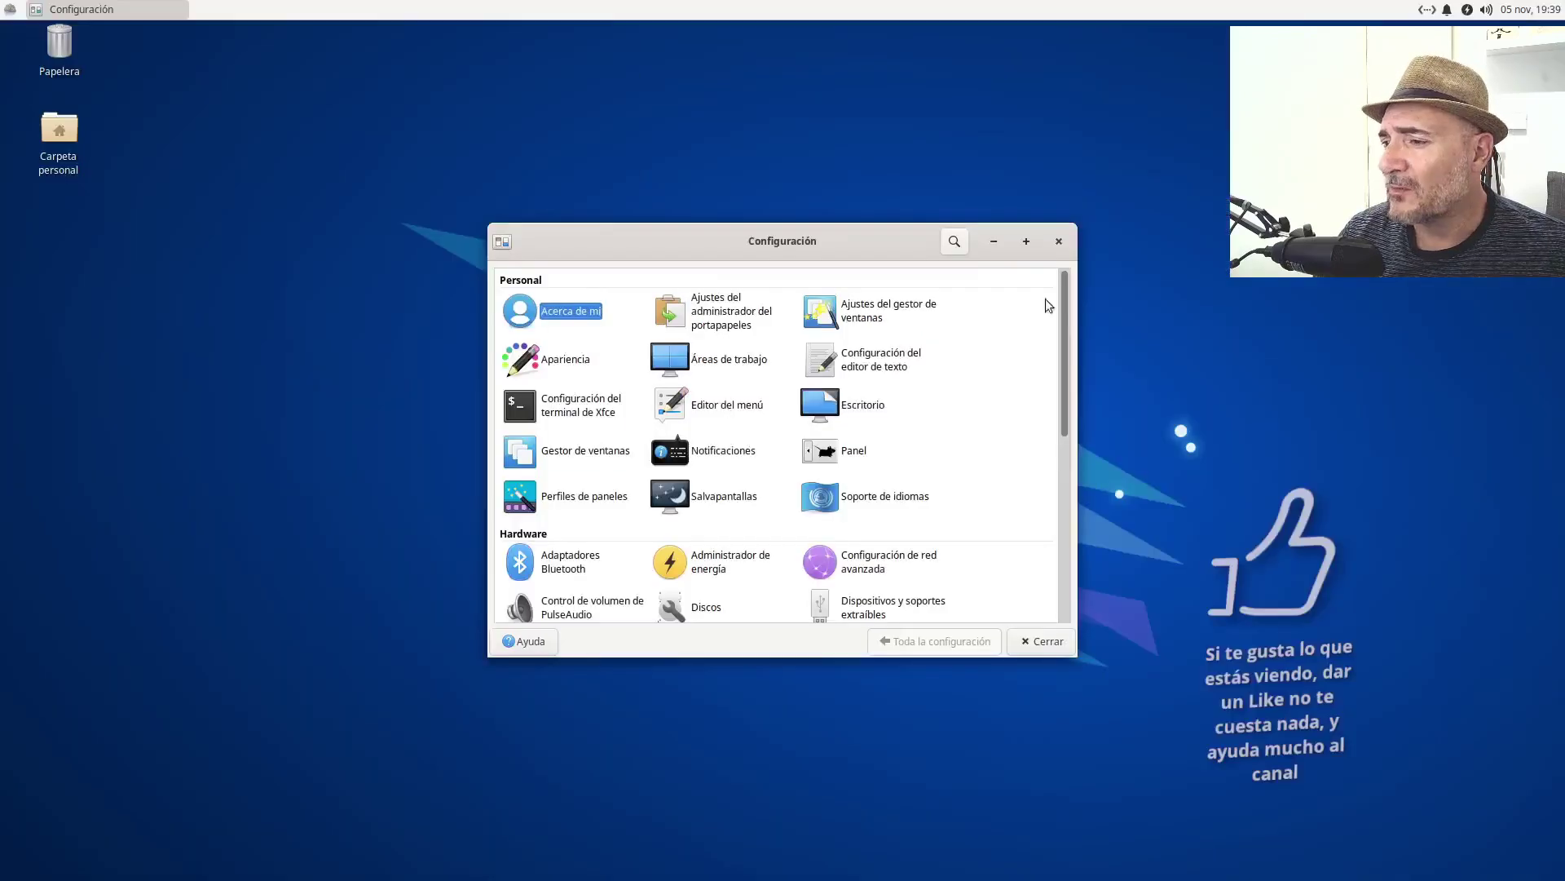
pyautogui.moveTo(877, 243); pyautogui.dragTo(720, 131)
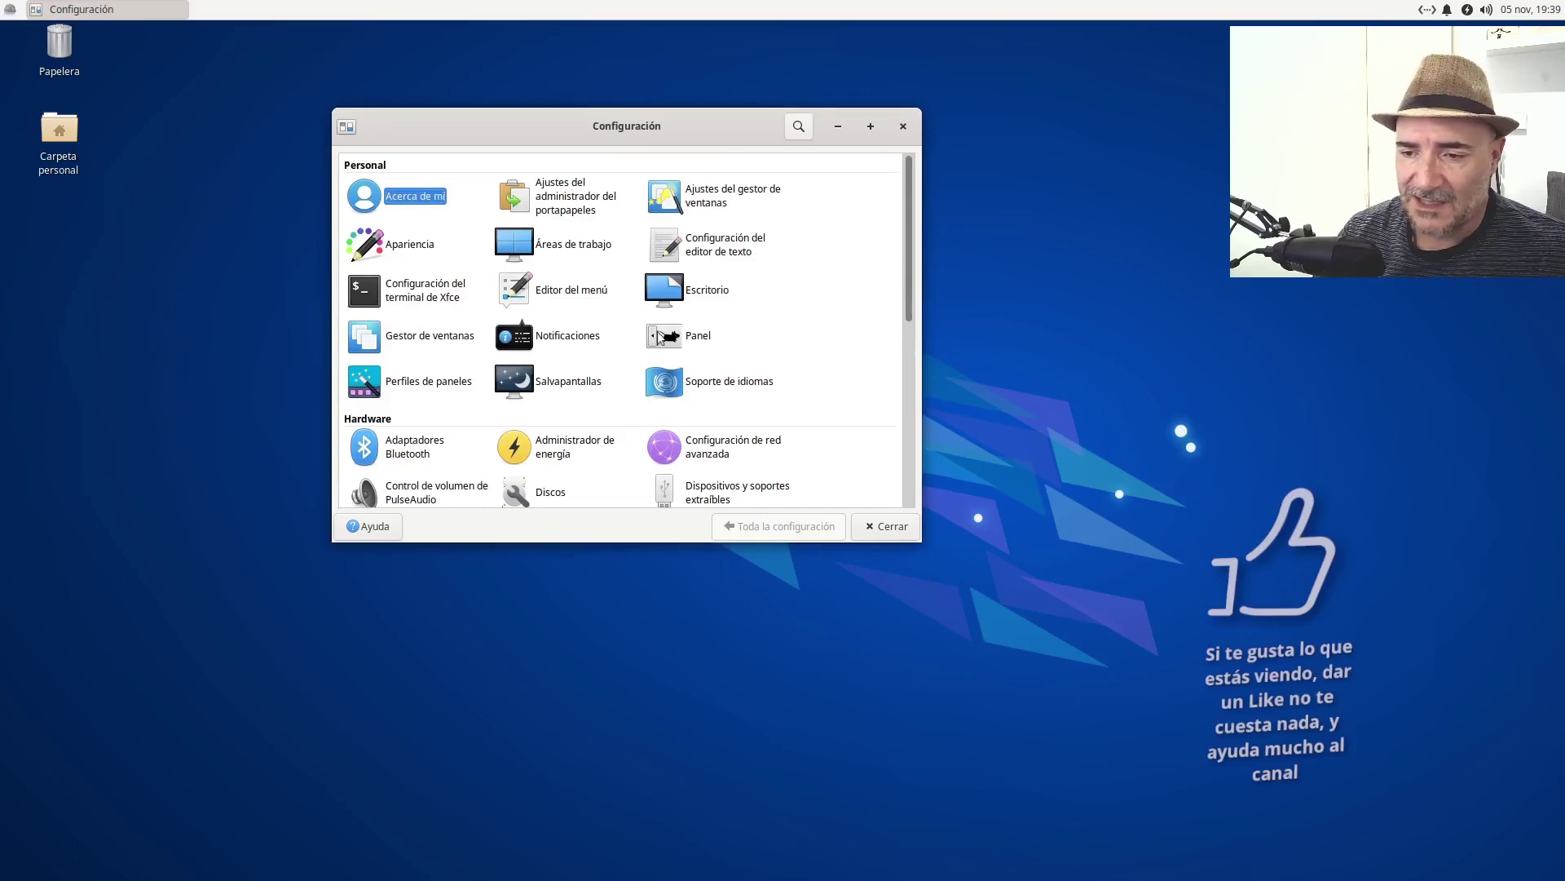
# Step: Look at the Salvapantallas settings and close them without making changes
pyautogui.scroll(-1, 774, 344)
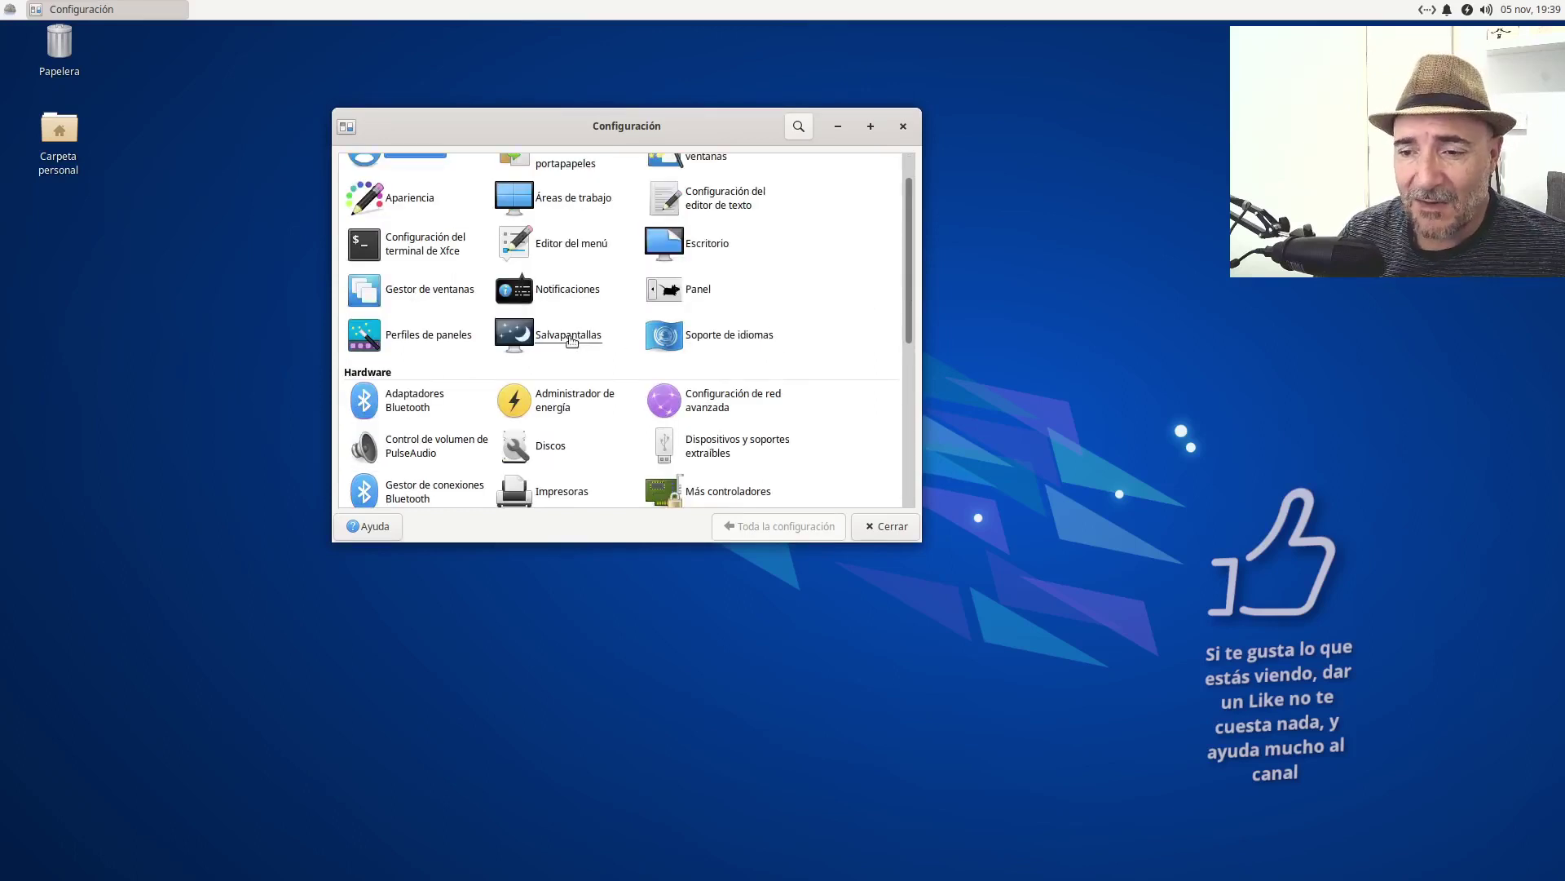
pyautogui.click(568, 336)
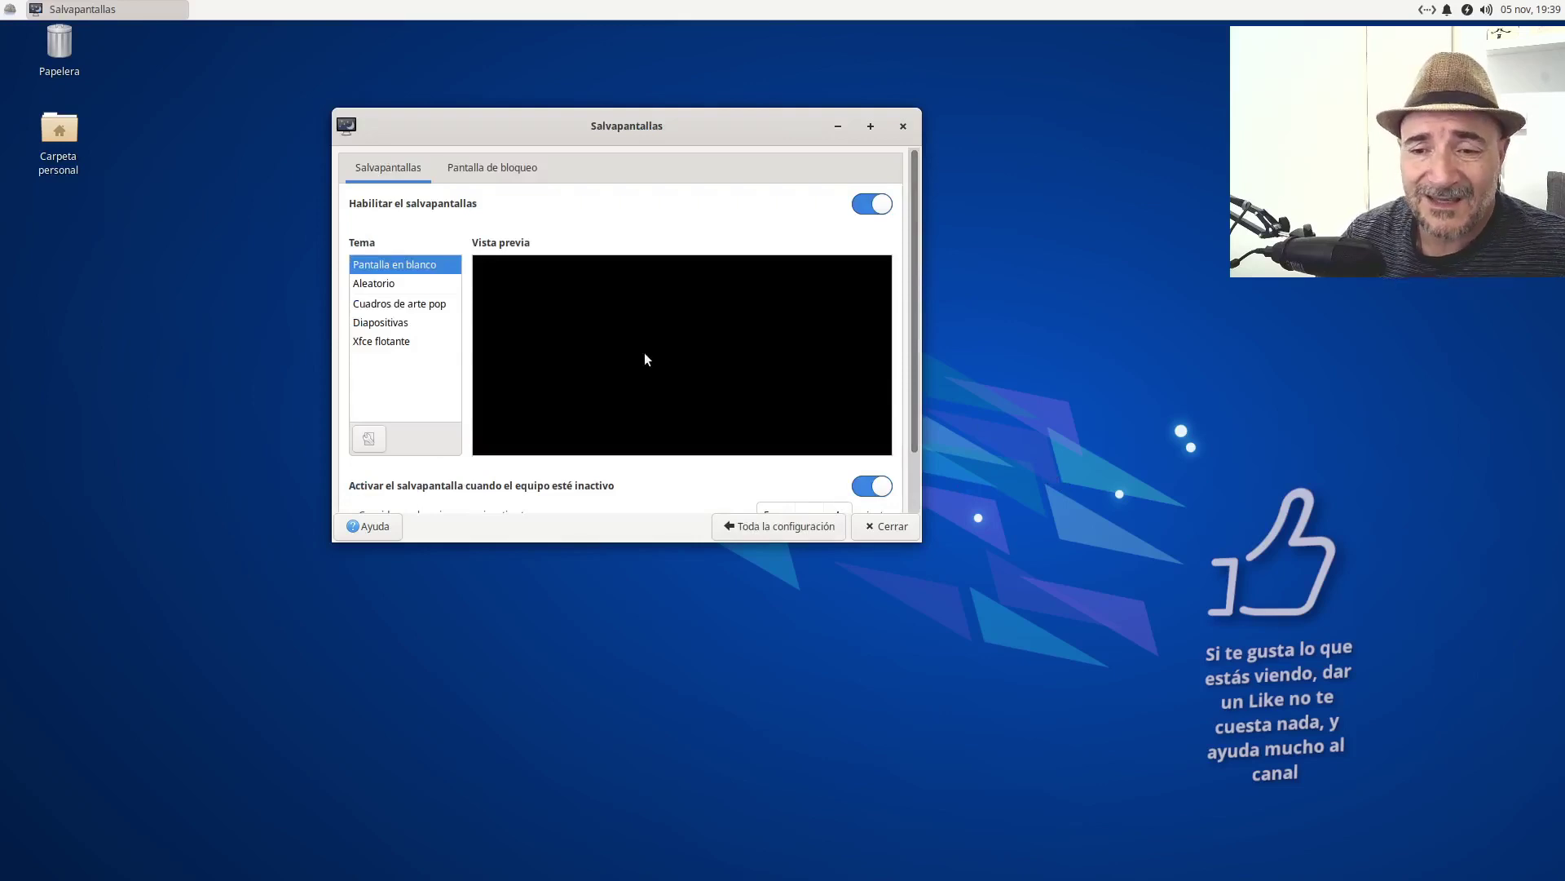
pyautogui.click(880, 524)
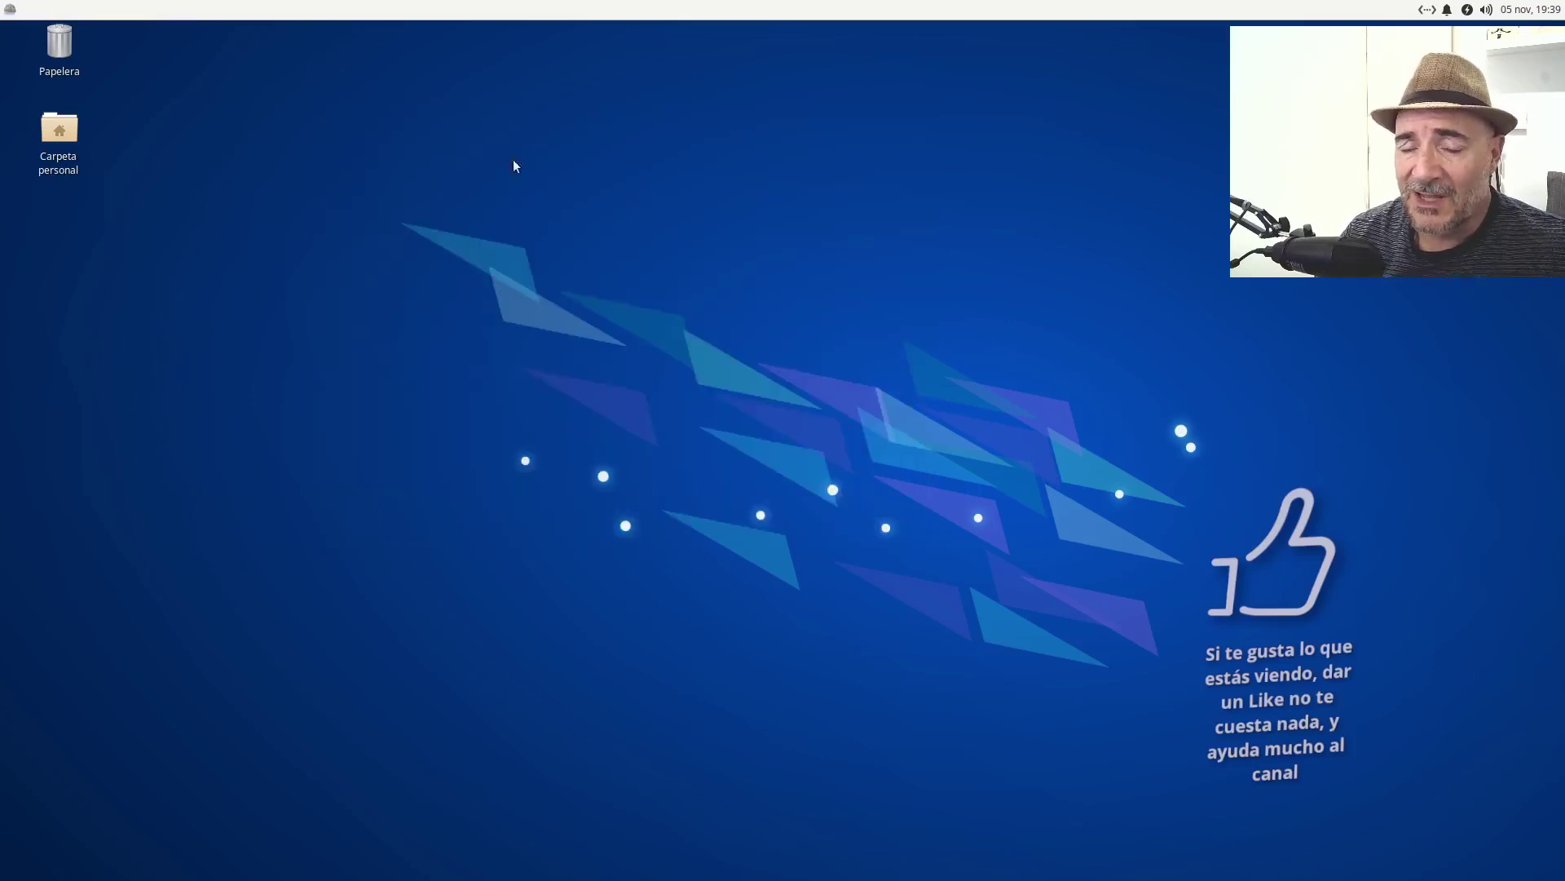
# Step: Browse the Configuración settings manager through the Personal, Hardware, Sistema and Otras categories, then close it
pyautogui.click(9, 9)
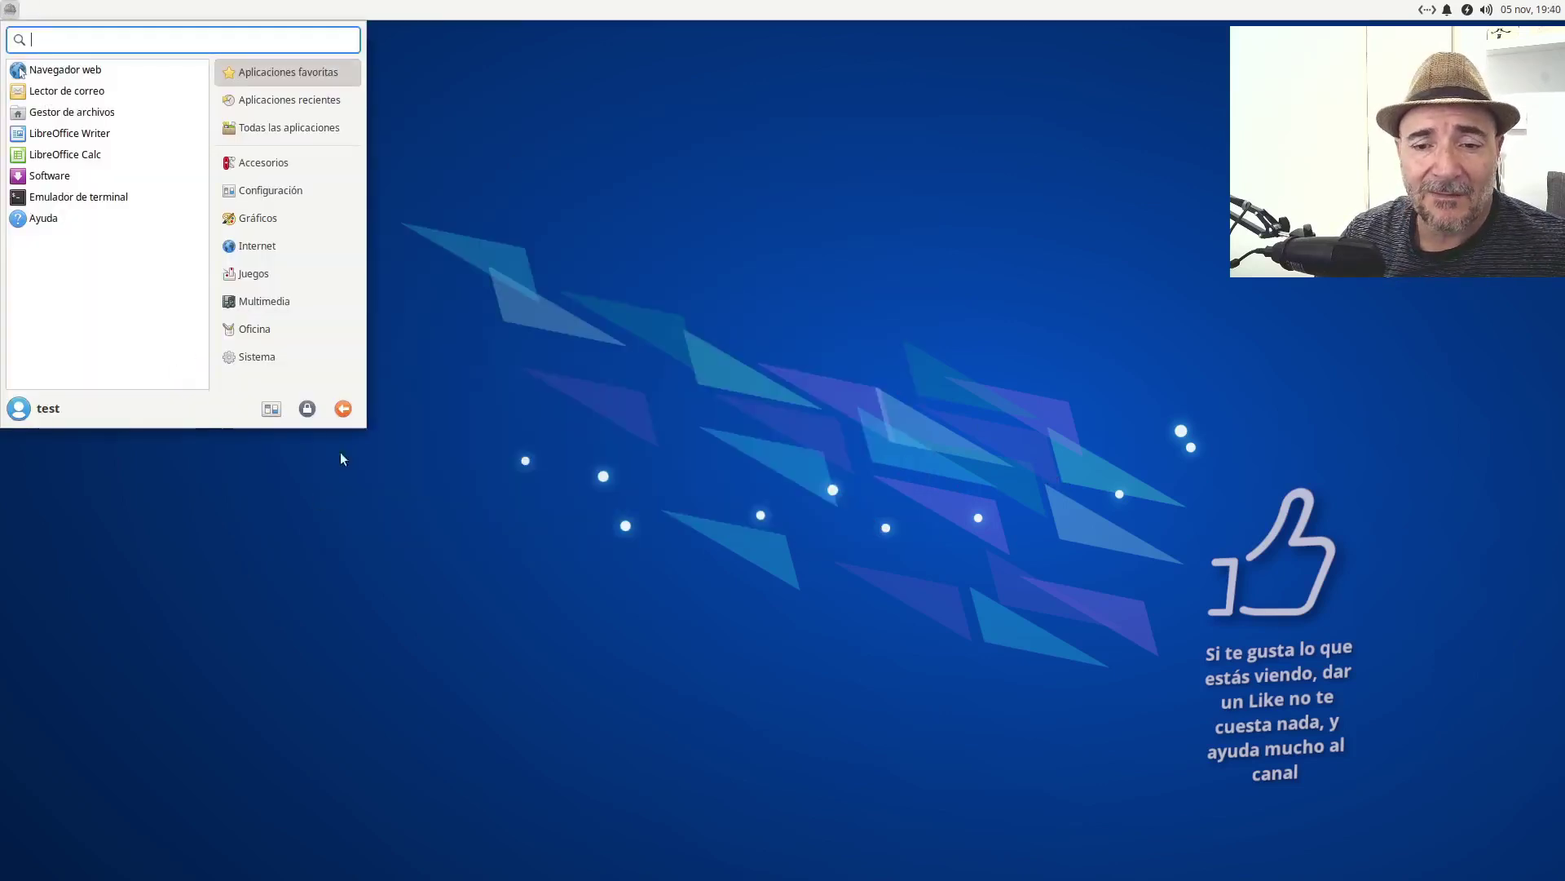
pyautogui.click(271, 408)
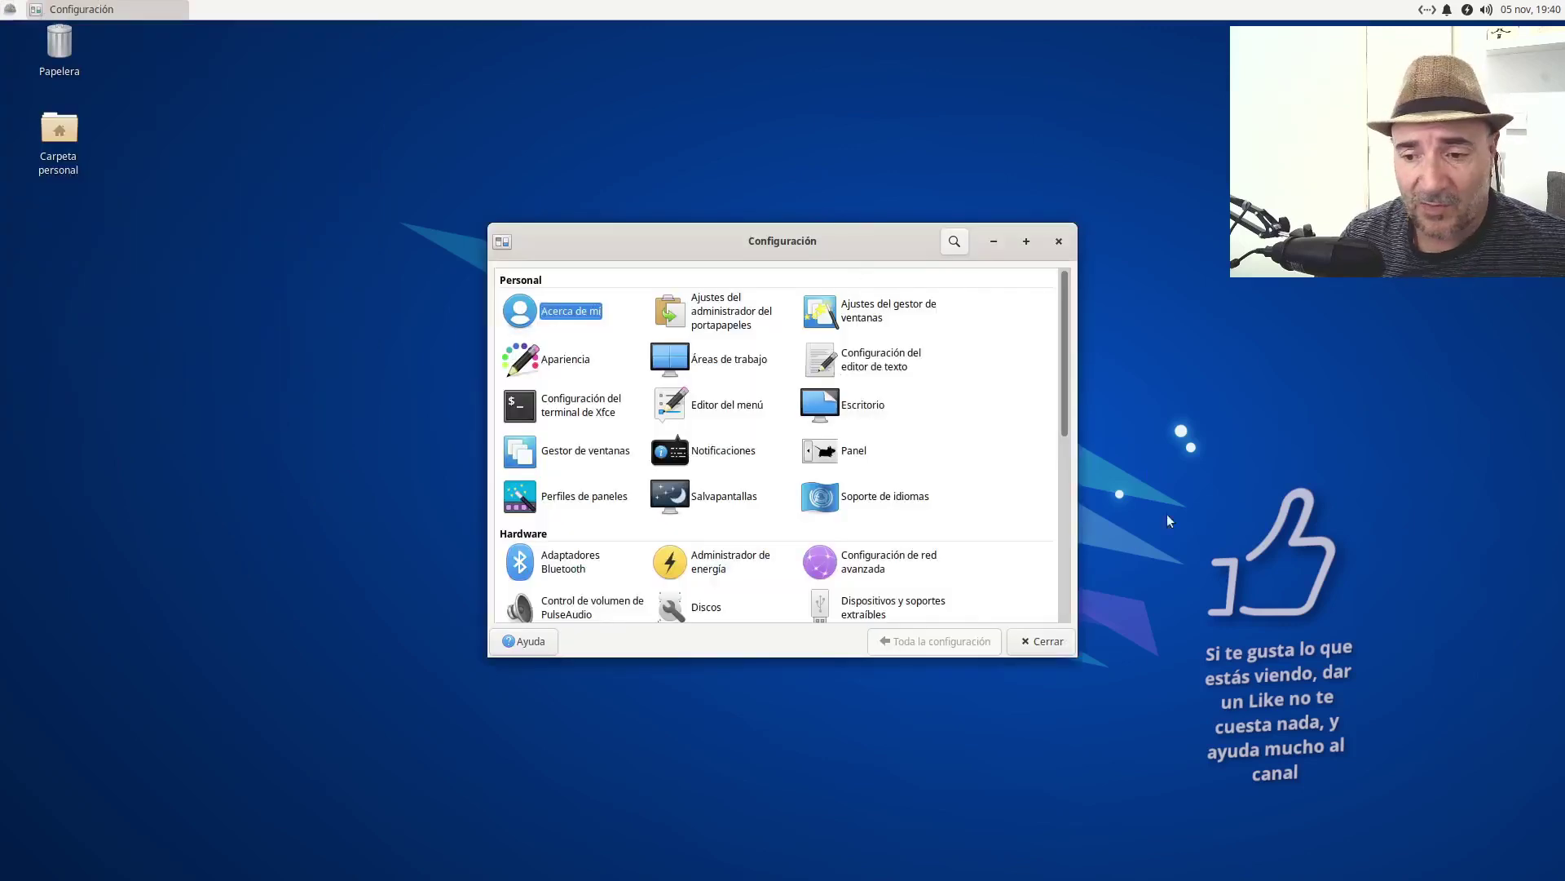
pyautogui.scroll(-2, 970, 462)
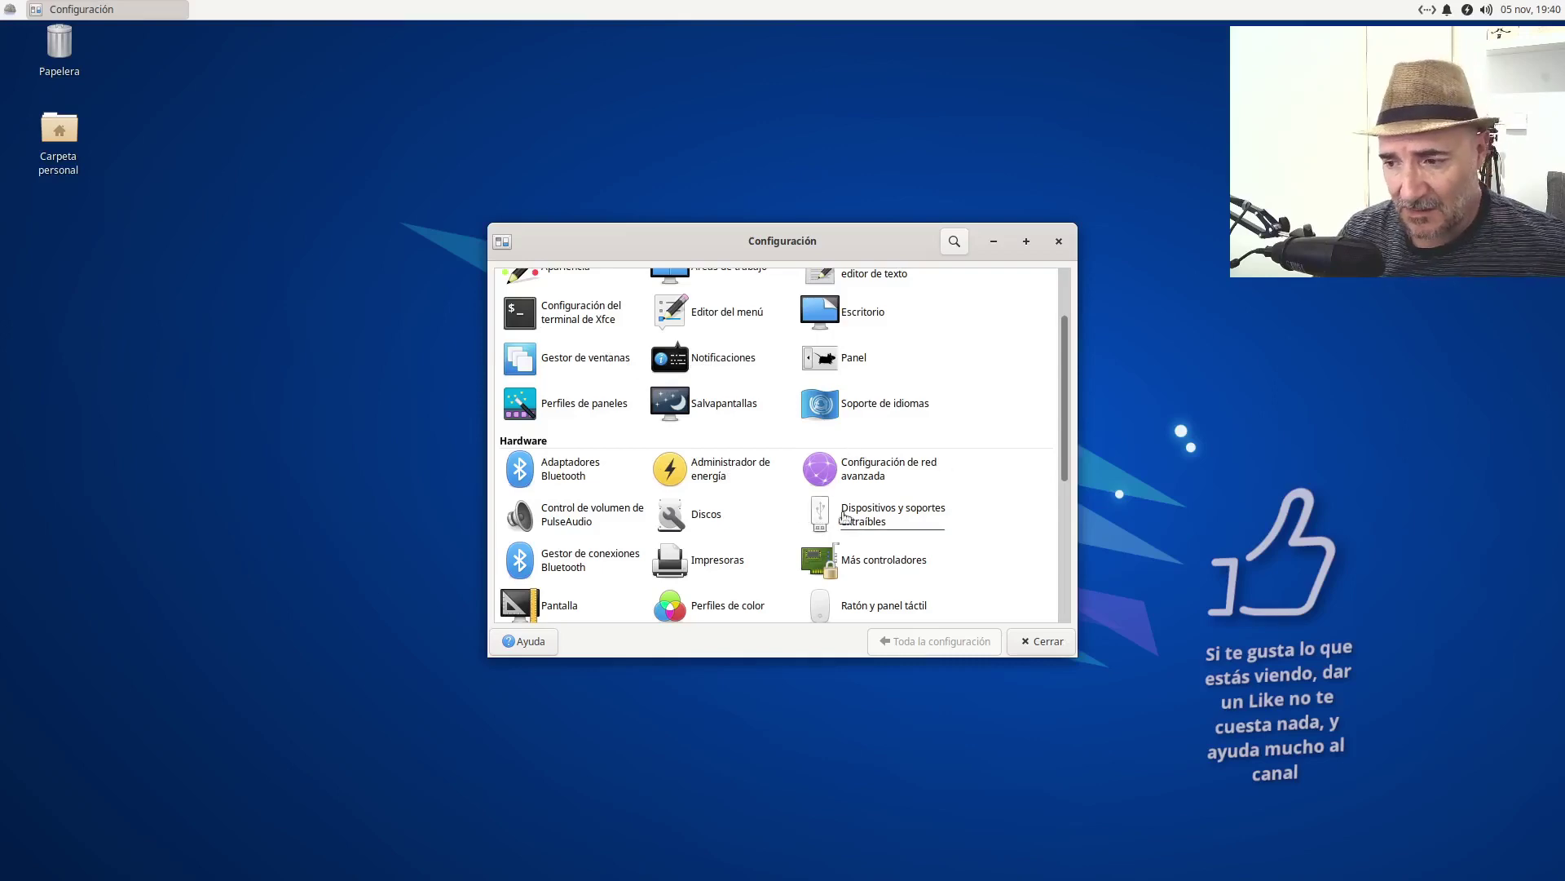
pyautogui.scroll(-3, 923, 537)
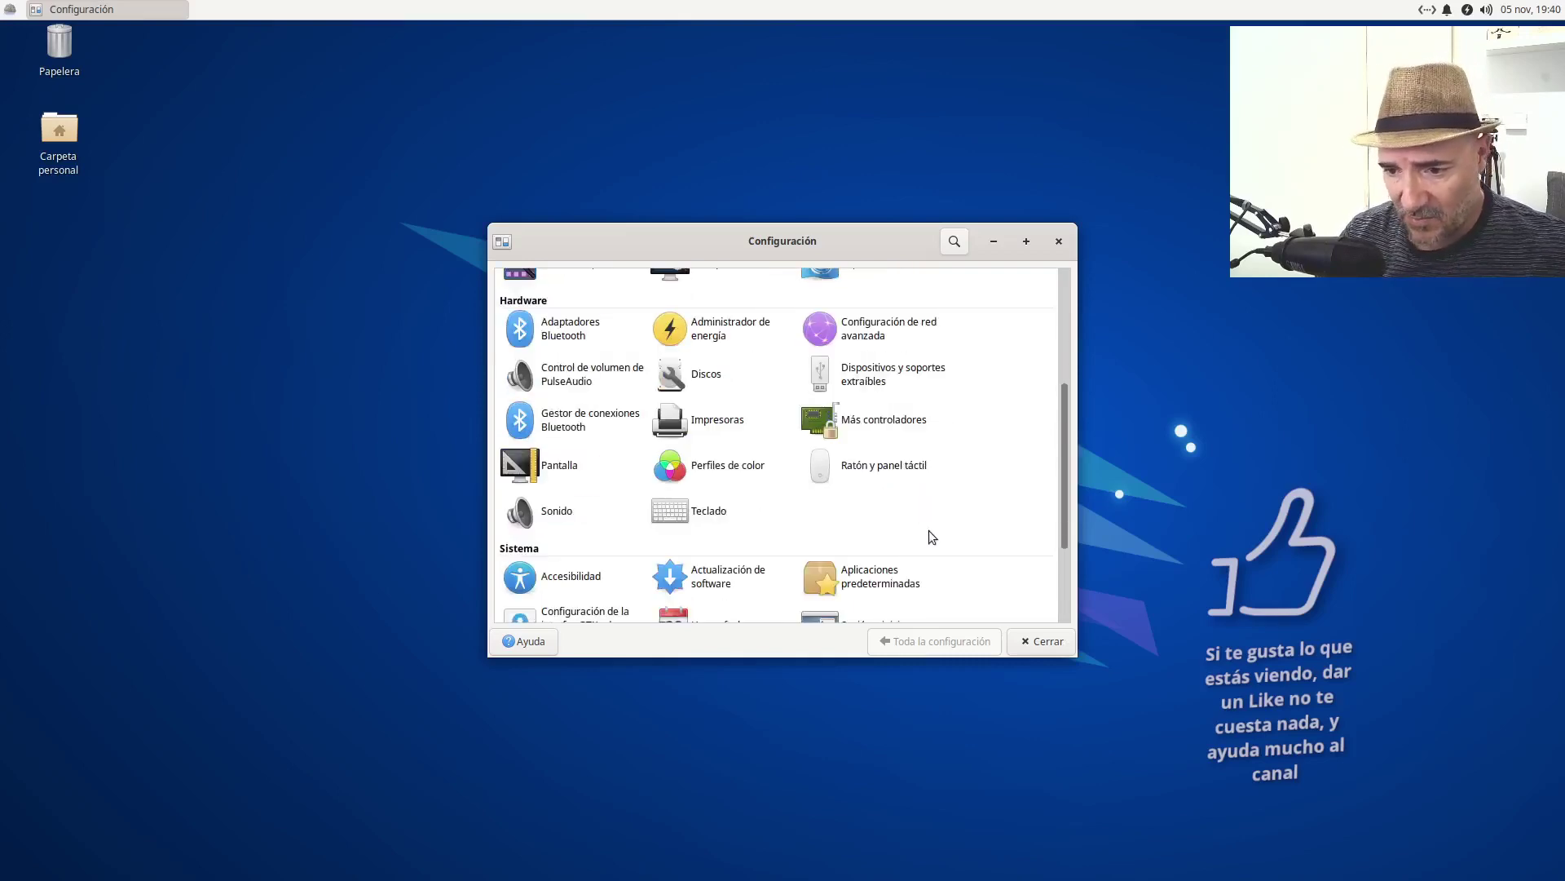
pyautogui.scroll(-3, 870, 473)
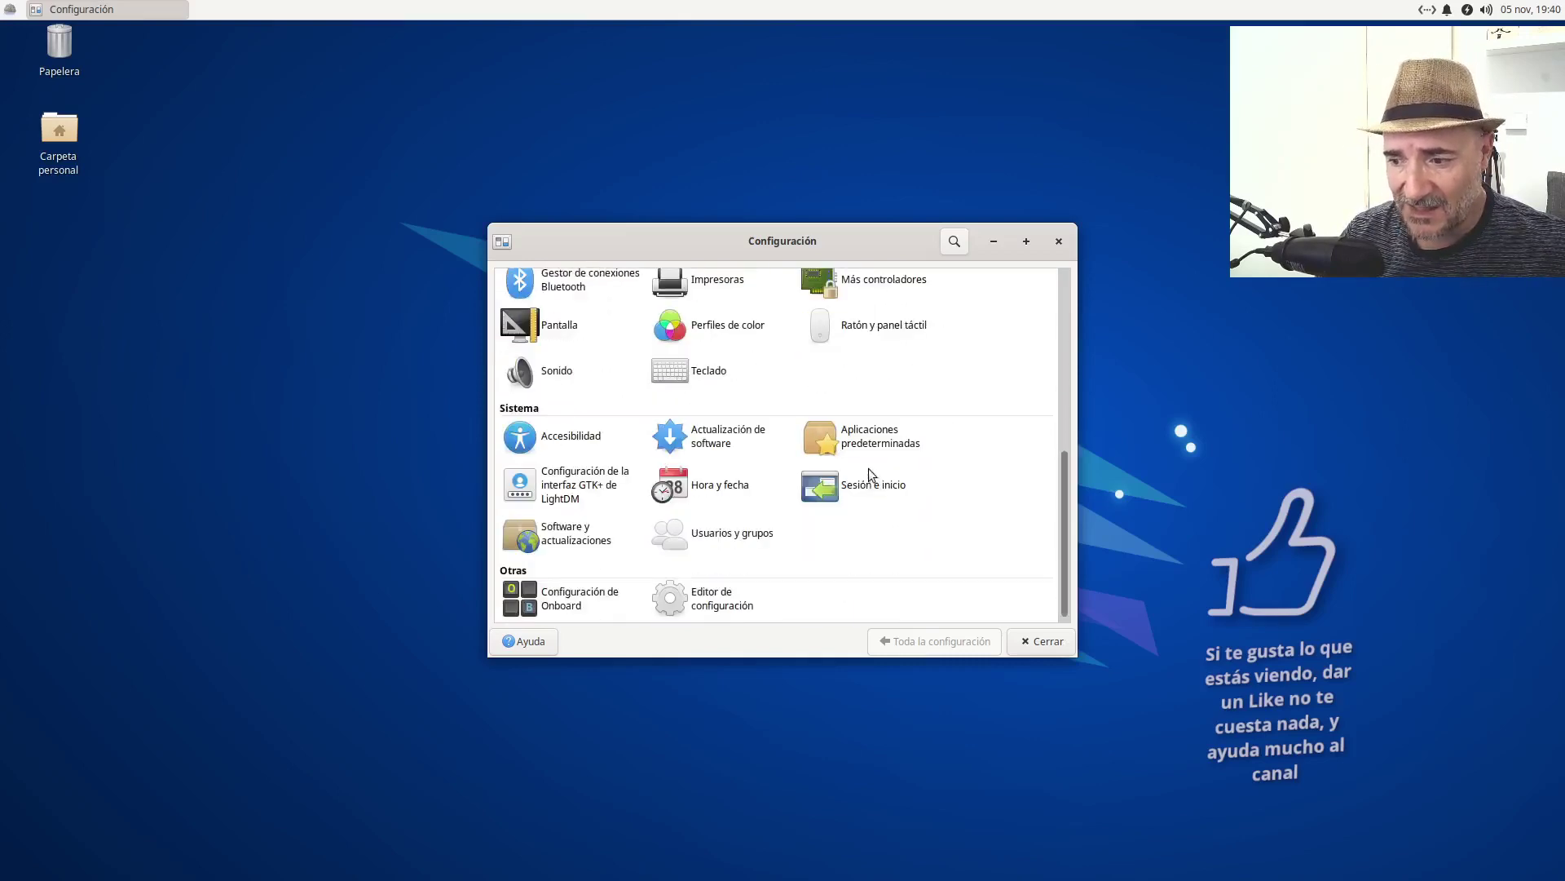
pyautogui.scroll(10, 978, 526)
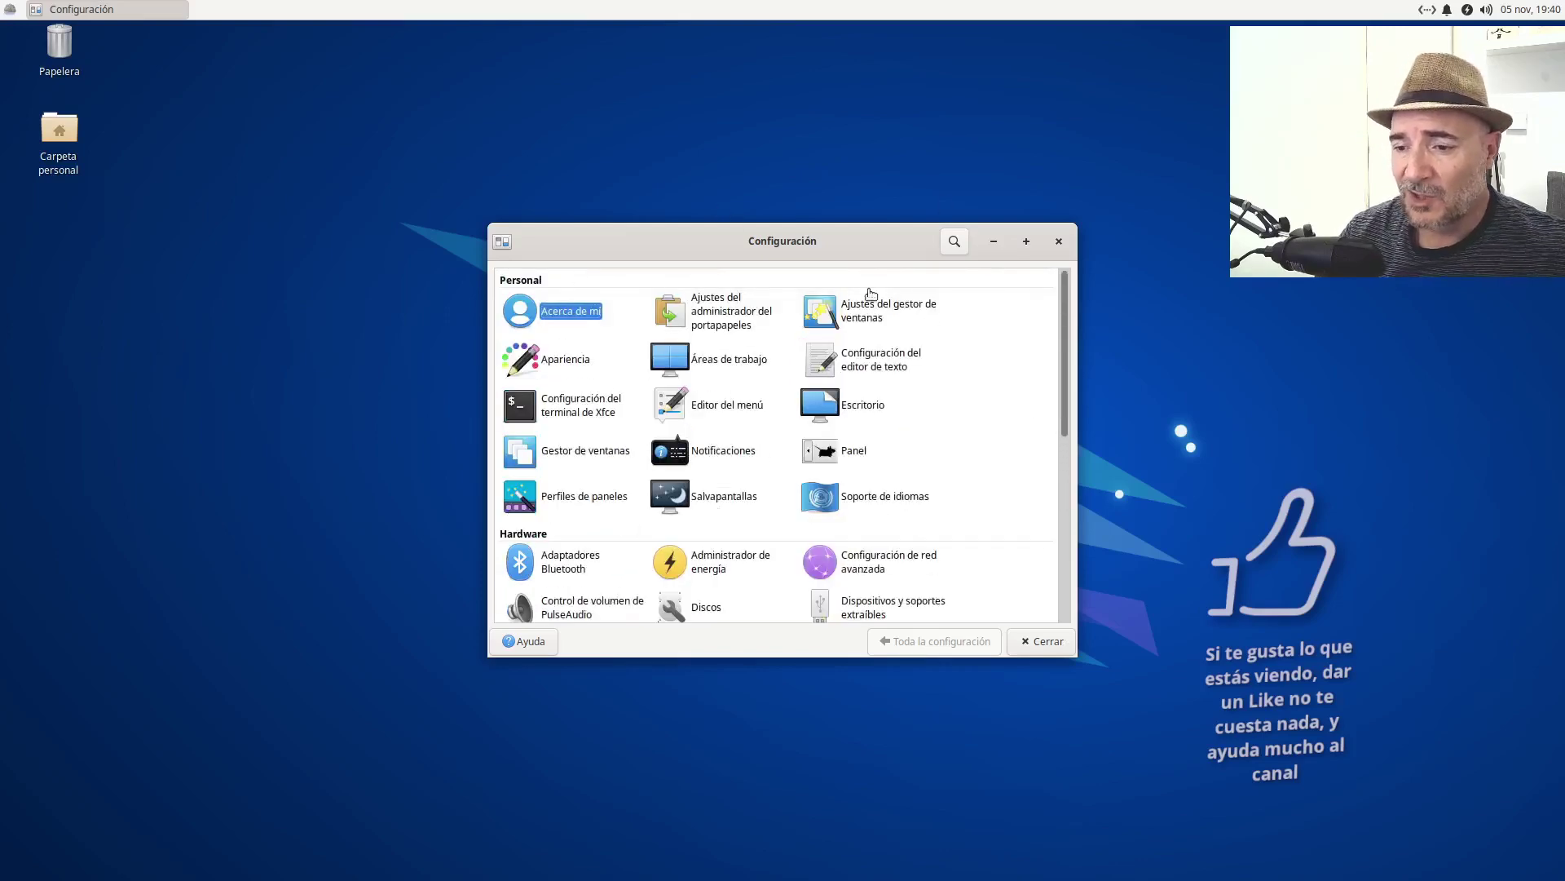
pyautogui.scroll(-3, 1068, 342)
pyautogui.scroll(5, 1068, 334)
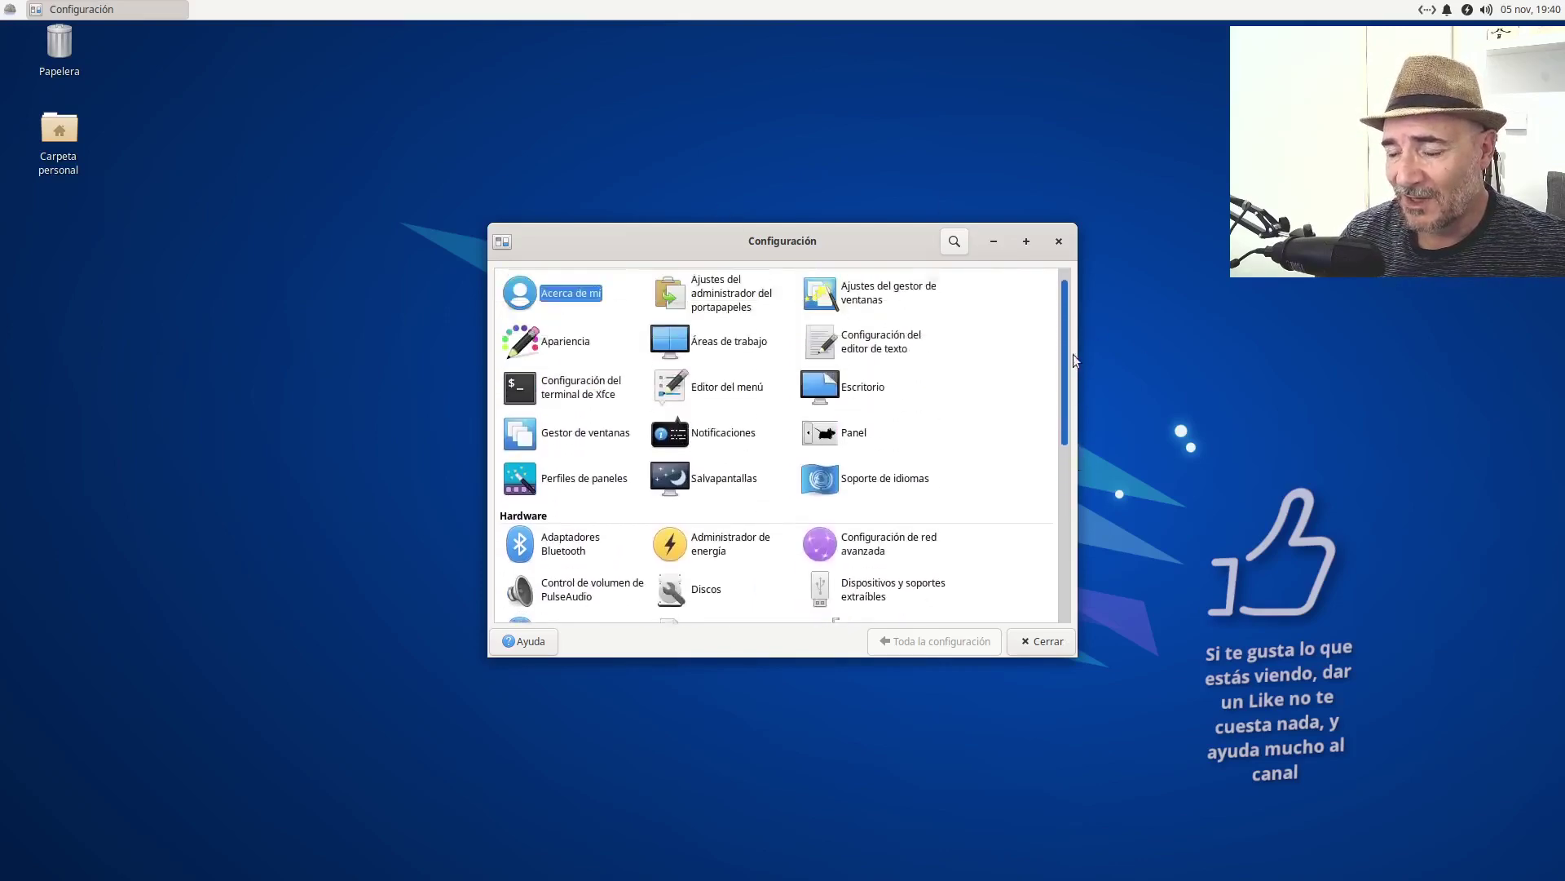
pyautogui.click(1044, 640)
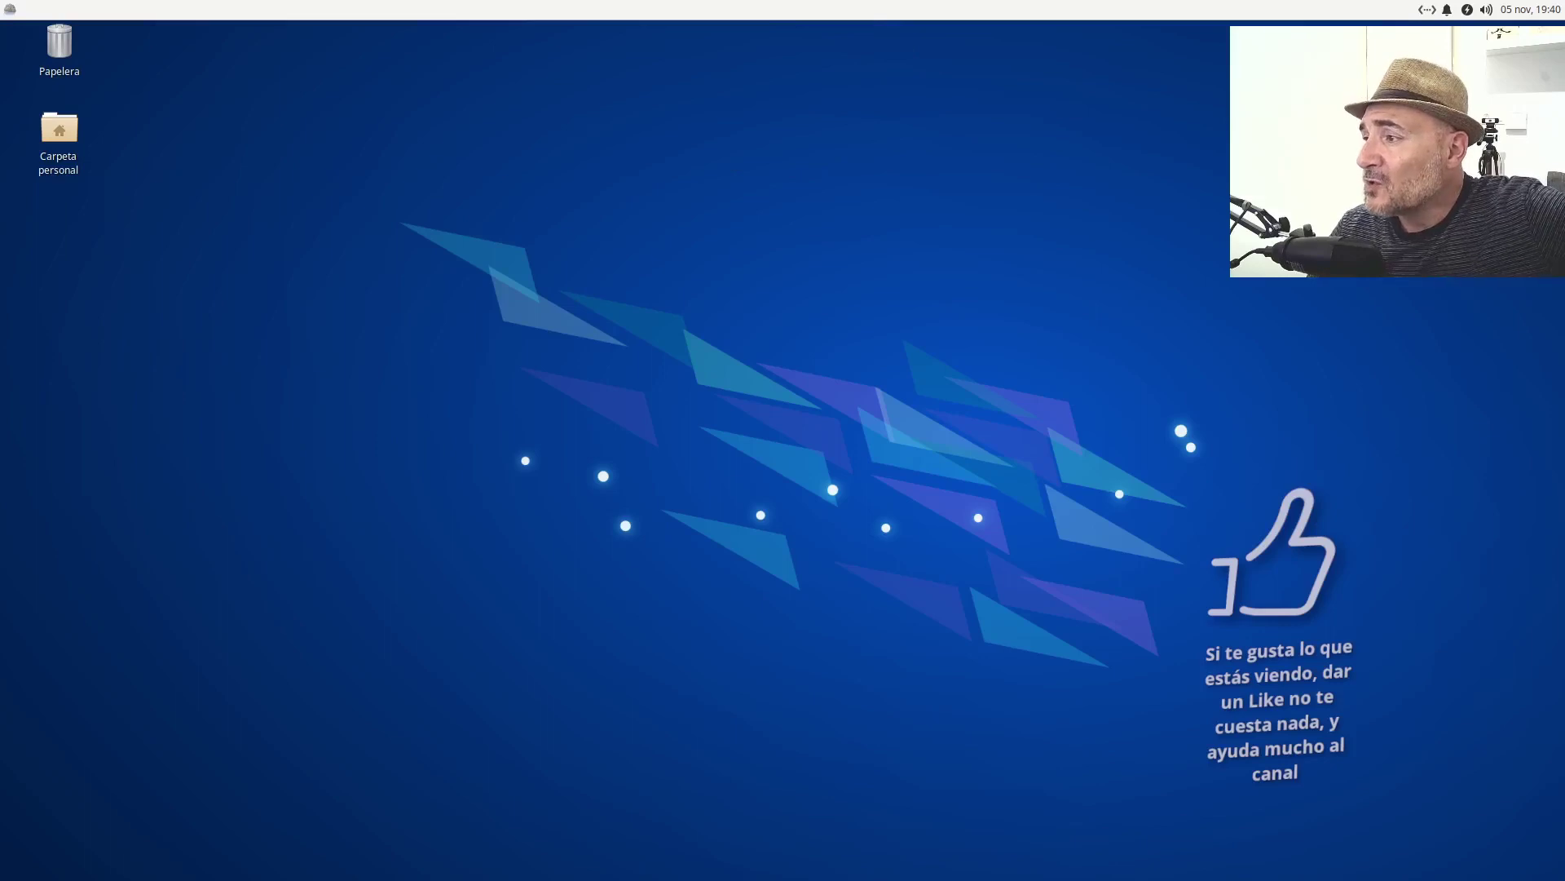
pyautogui.click(1467, 9)
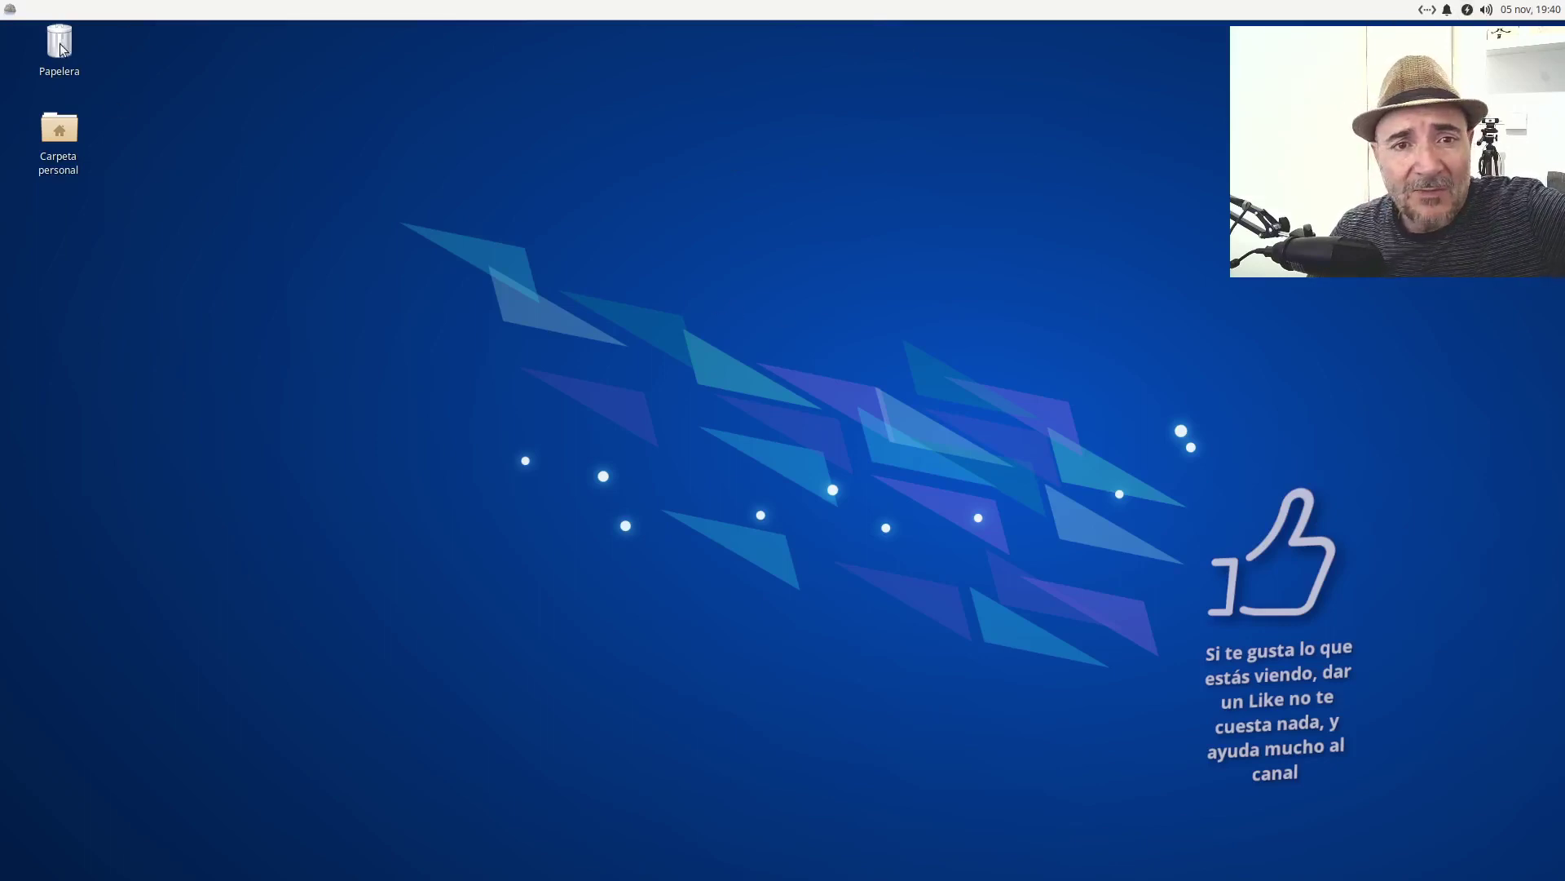
# Step: Open the Apariencia settings and the home folder in Thunar, and arrange the two windows side by side
pyautogui.click(10, 8)
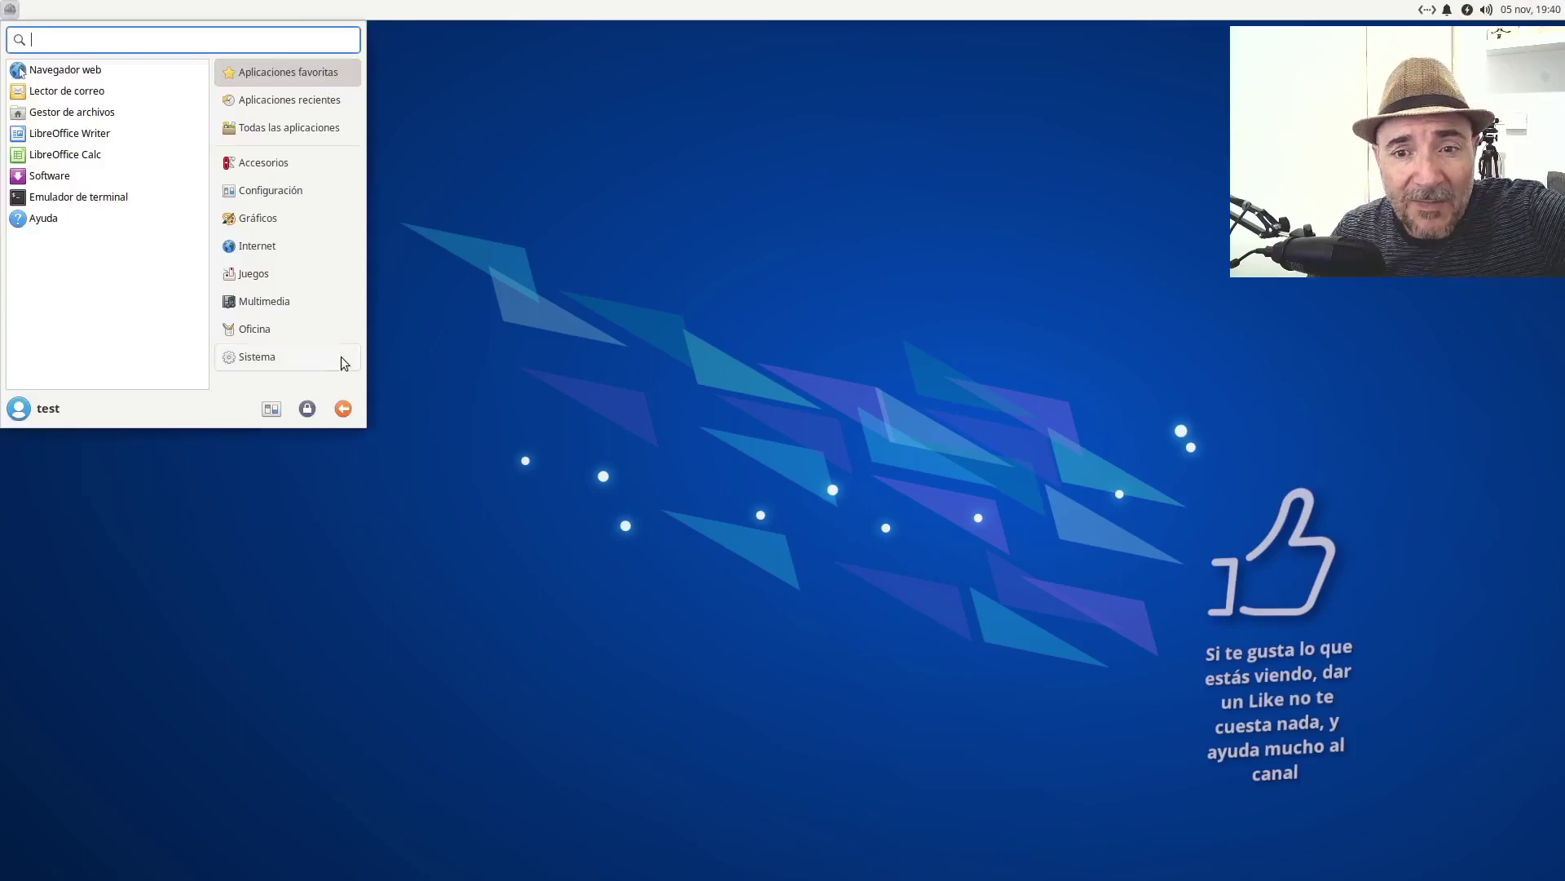
pyautogui.click(272, 410)
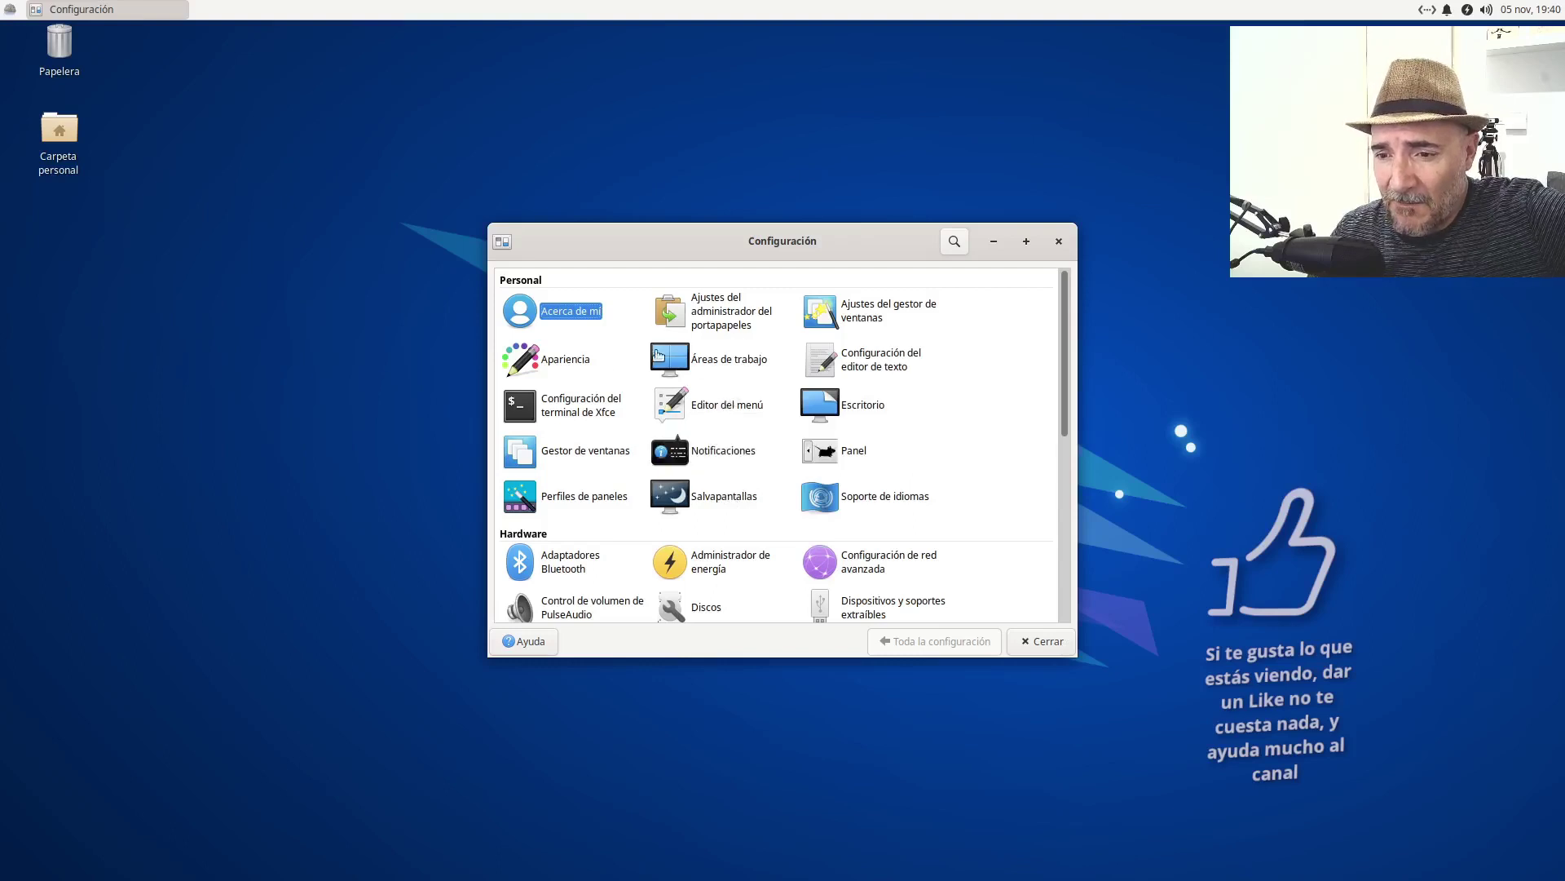
pyautogui.click(579, 360)
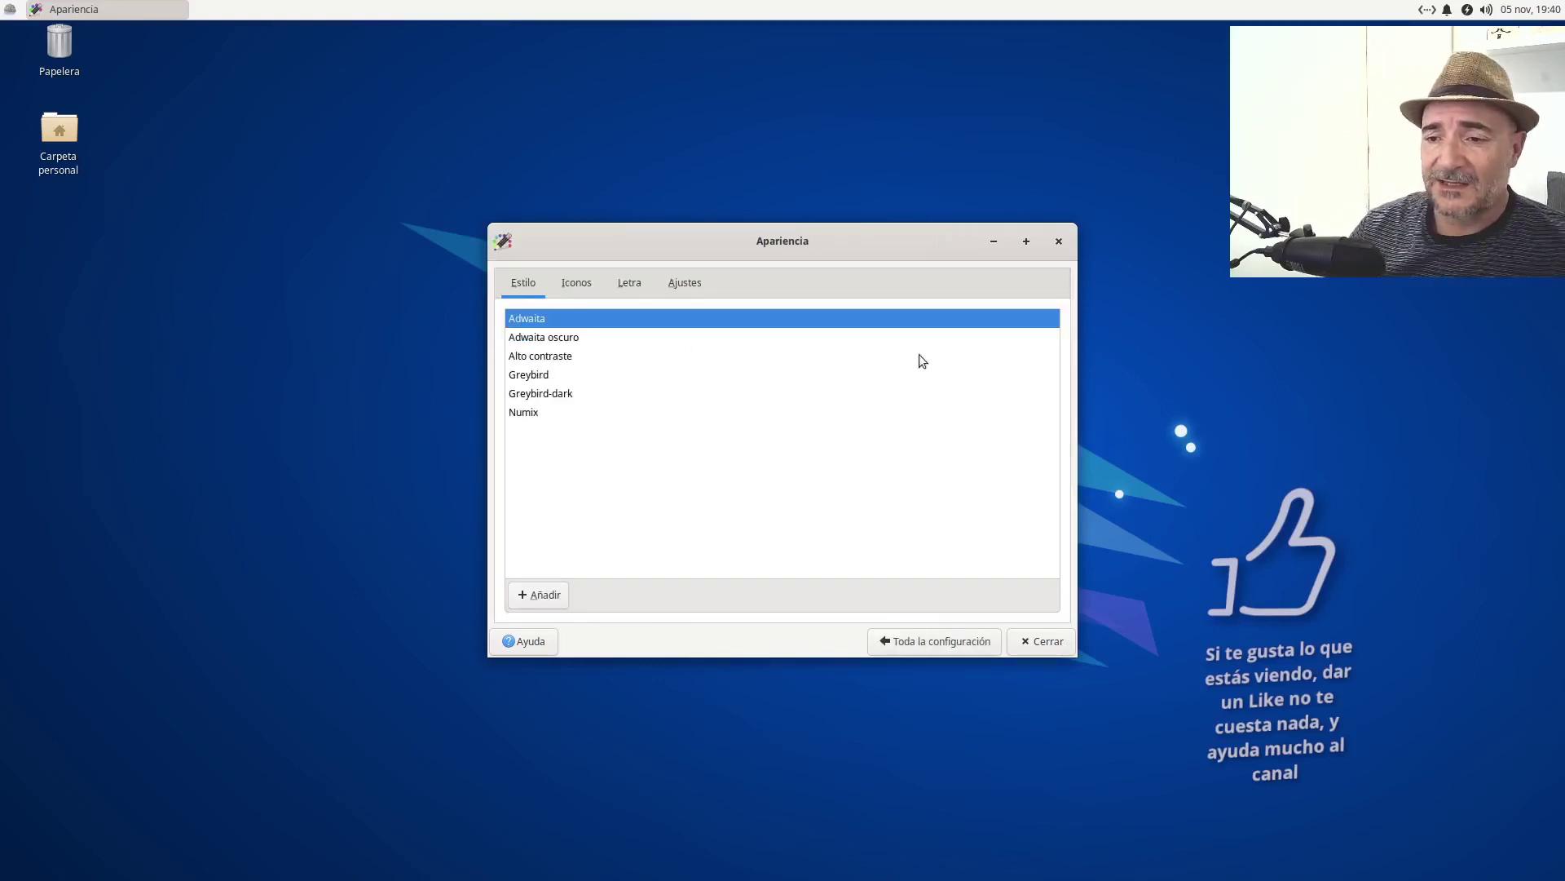
pyautogui.doubleClick(60, 130)
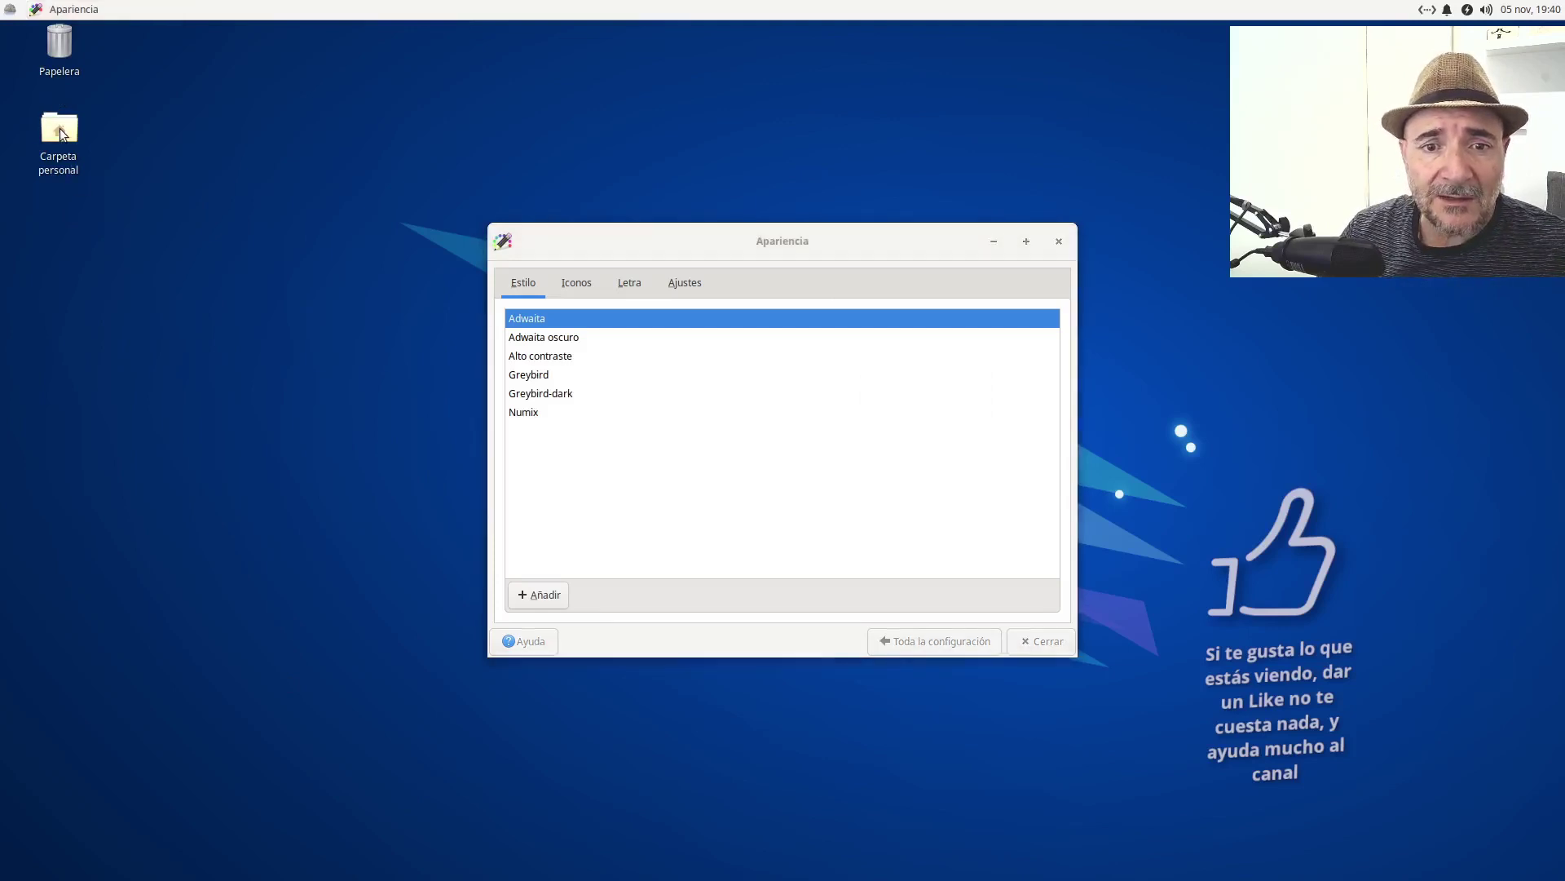
pyautogui.moveTo(842, 253); pyautogui.dragTo(319, 156)
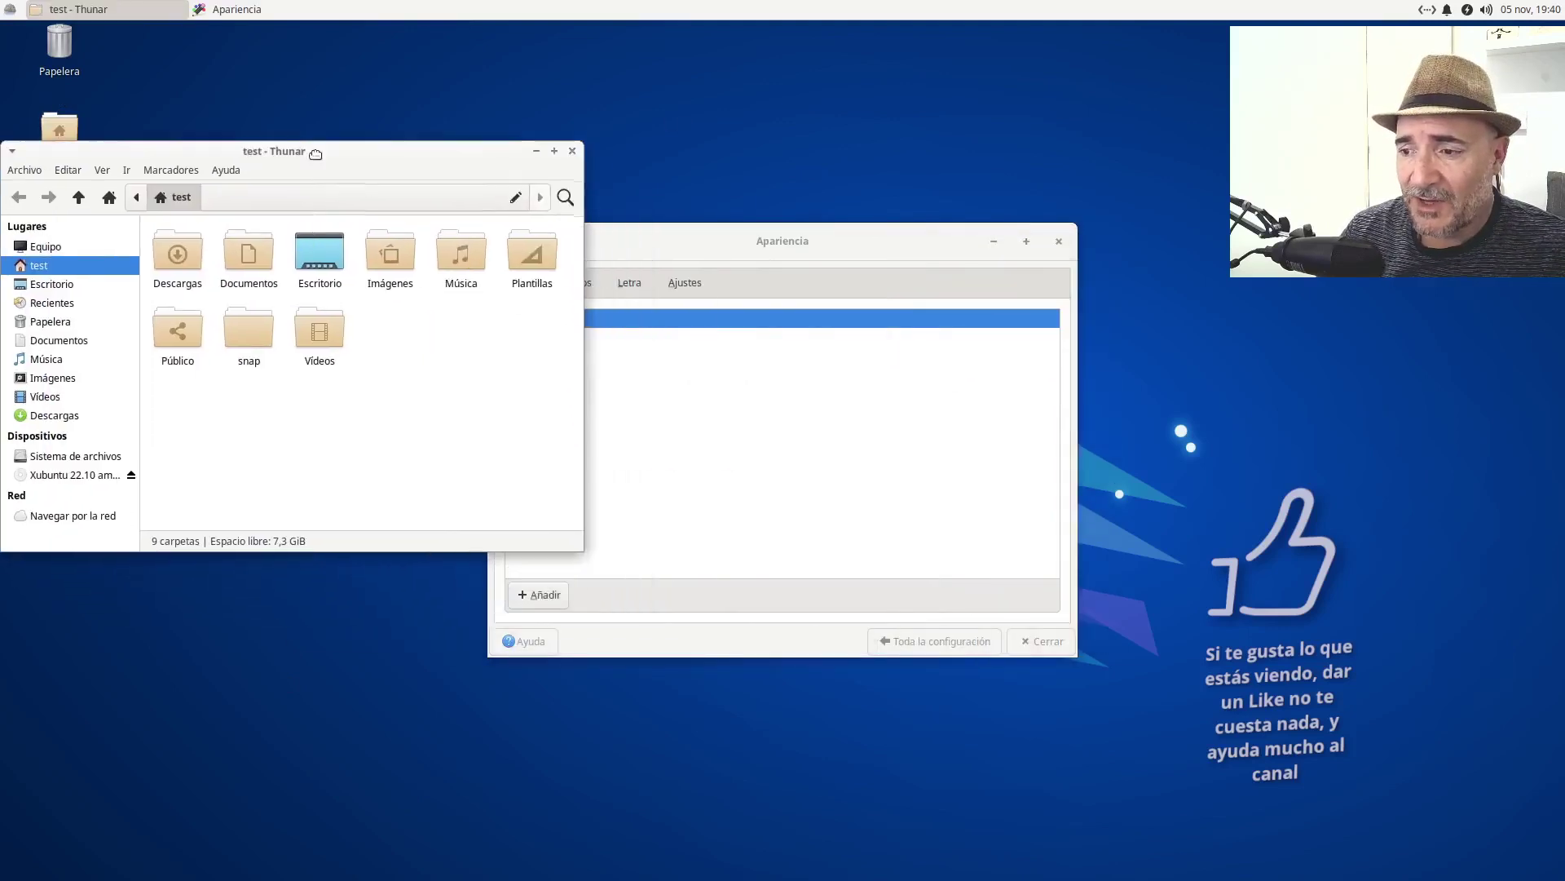
pyautogui.moveTo(687, 246); pyautogui.dragTo(877, 171)
pyautogui.moveTo(469, 157); pyautogui.dragTo(516, 211)
# Step: Try the Adwaita oscuro, Alto contraste, Greybird and Greybird-dark styles, then apply Adwaita oscuro and close Apariencia
pyautogui.click(781, 265)
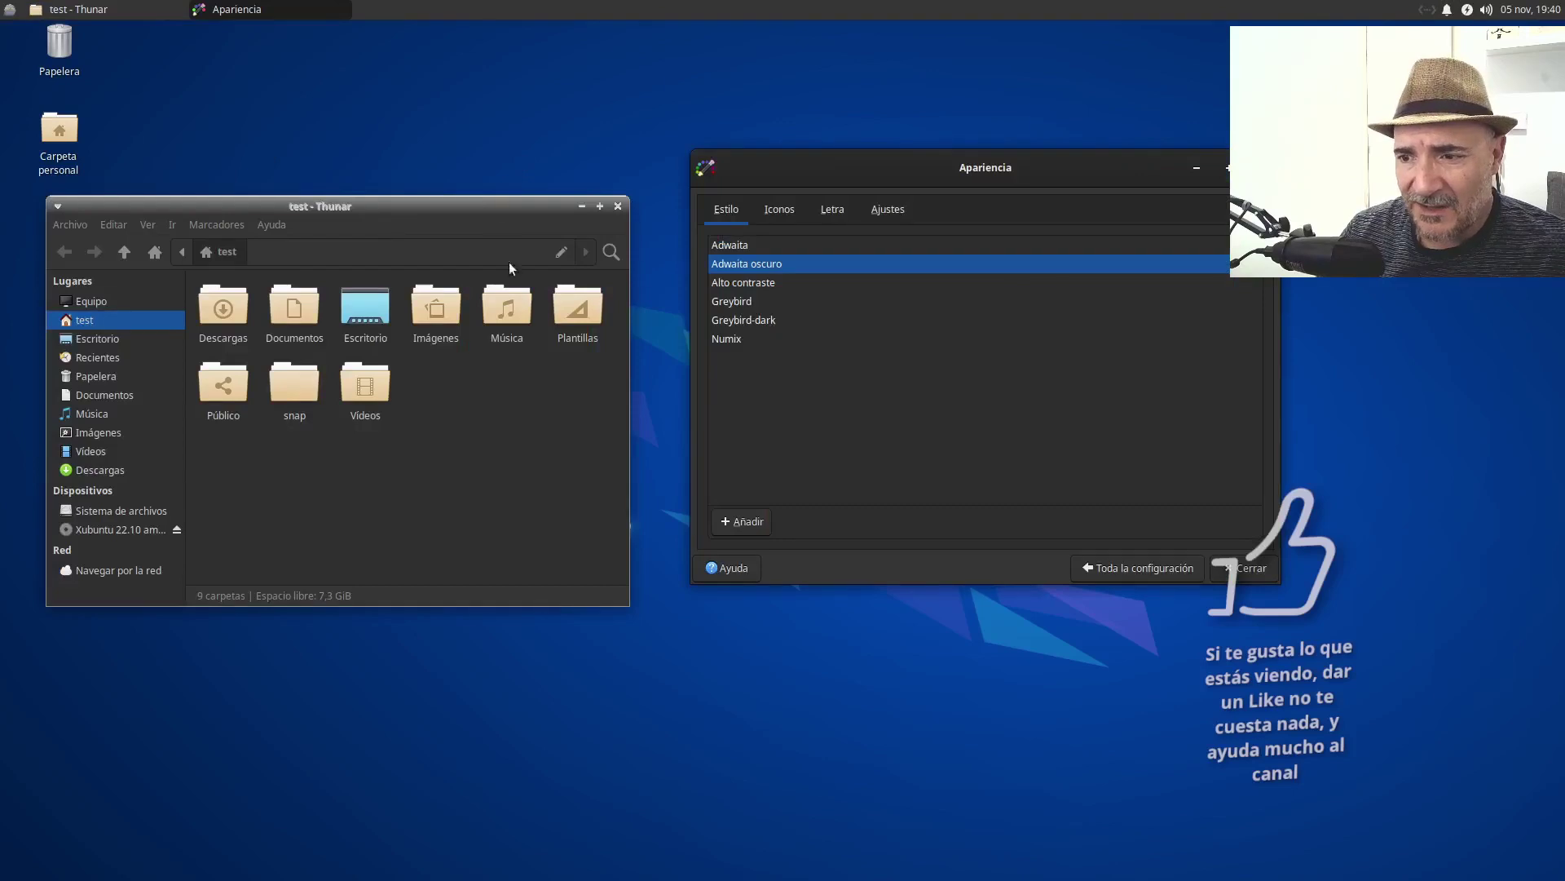
pyautogui.click(758, 283)
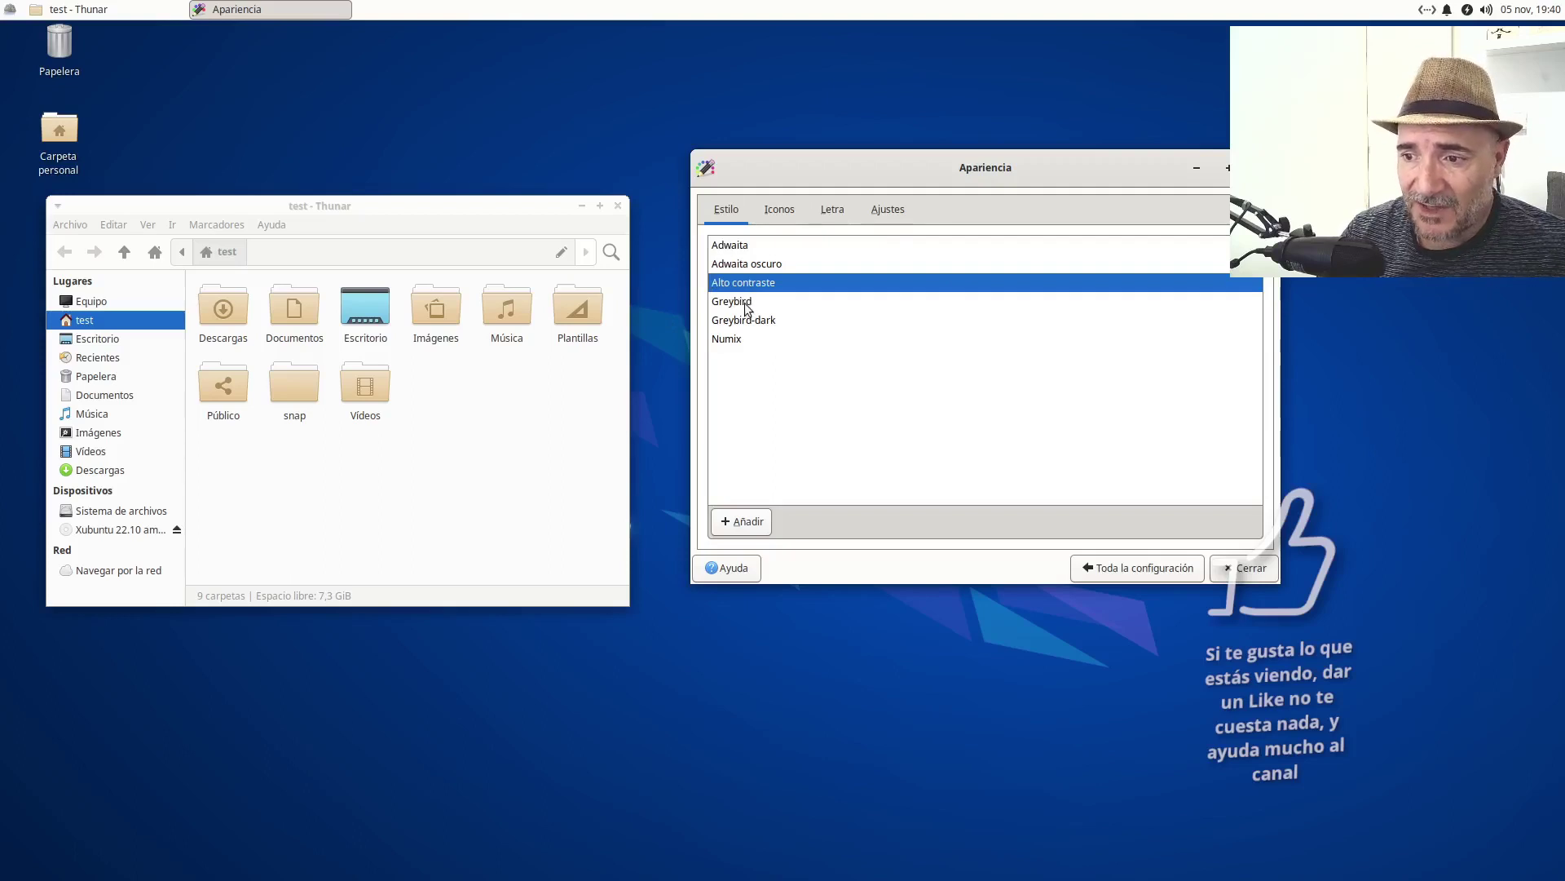
pyautogui.click(744, 302)
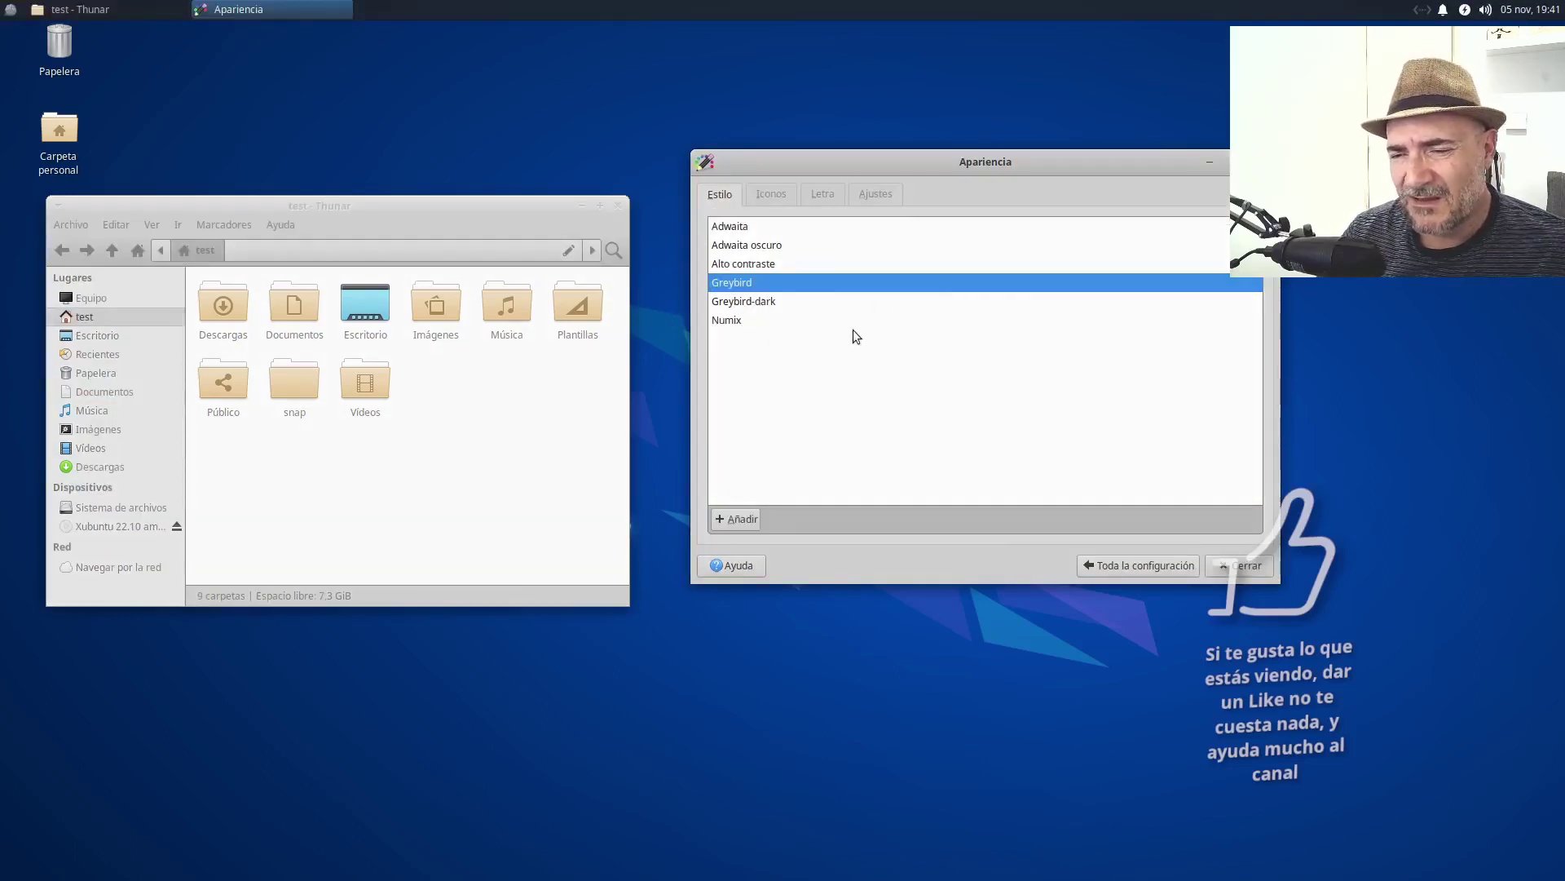
pyautogui.click(840, 302)
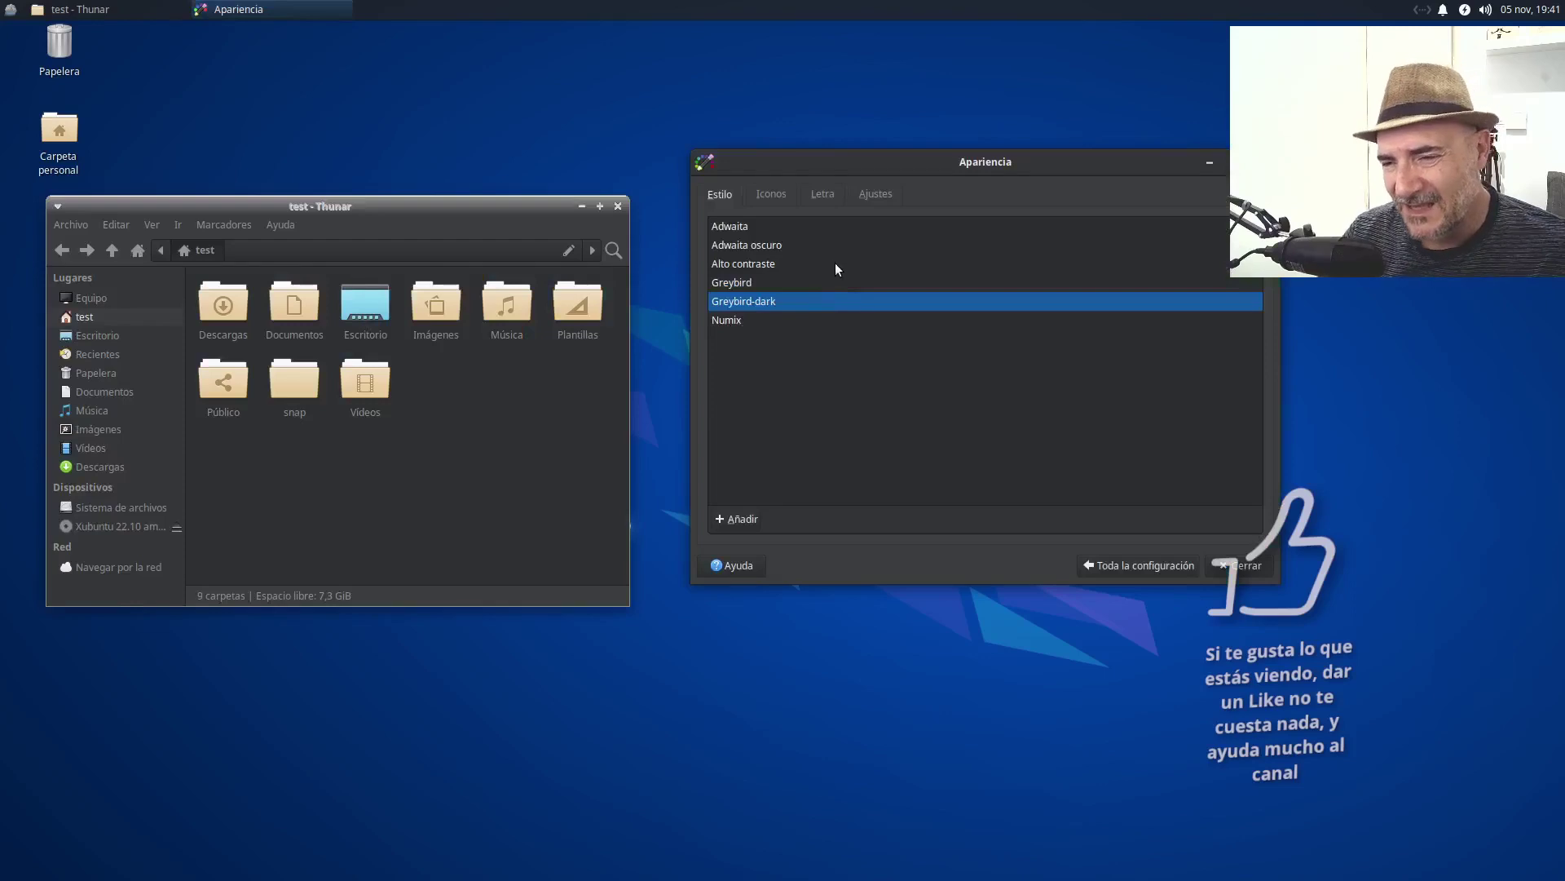
pyautogui.click(745, 244)
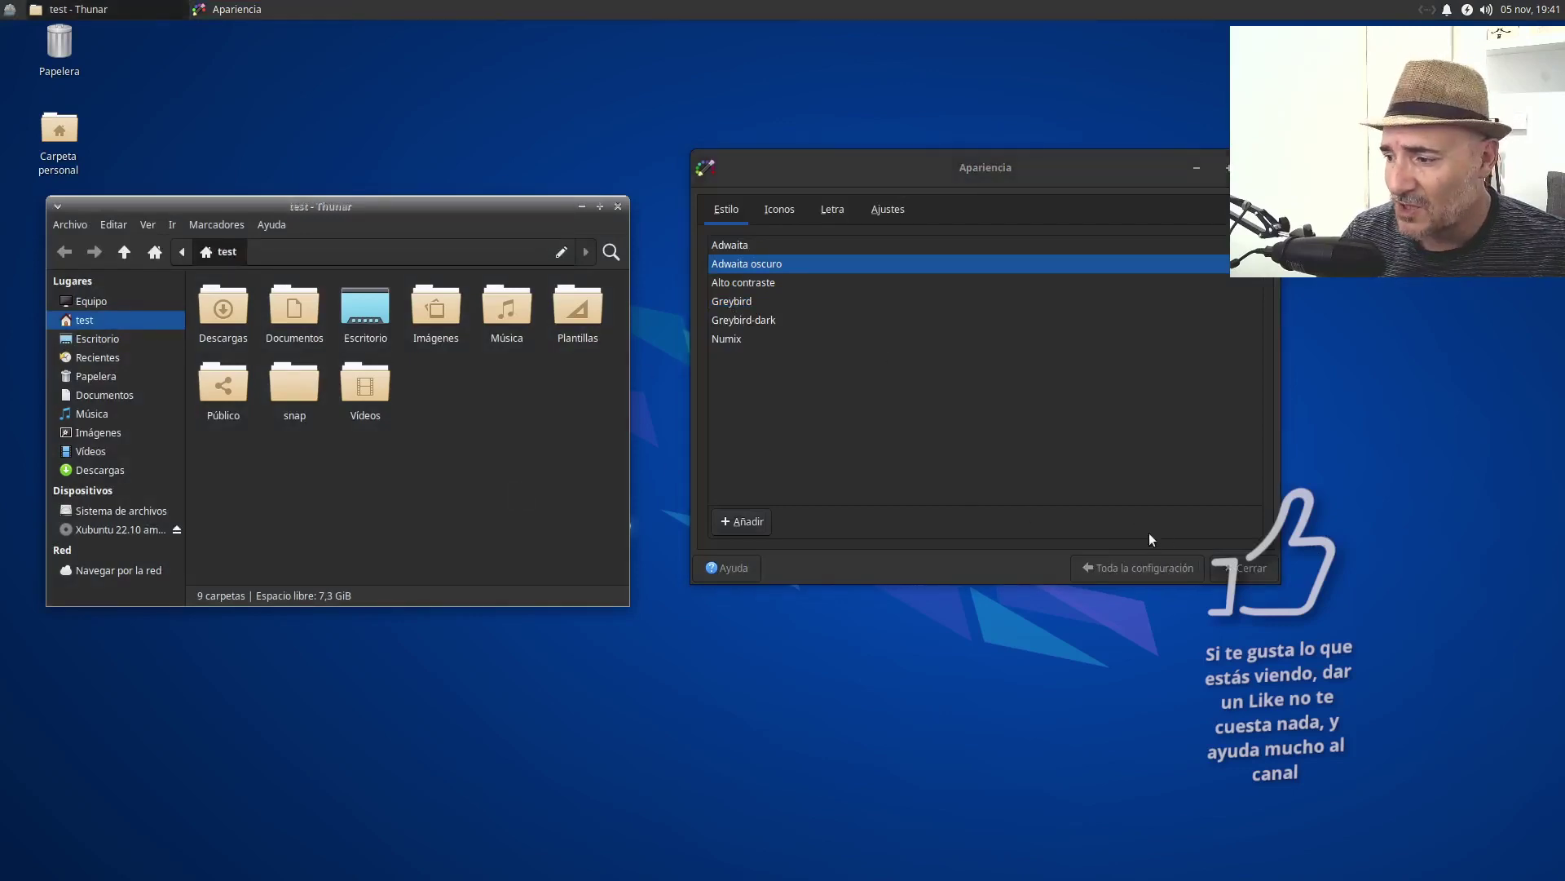
pyautogui.click(1240, 568)
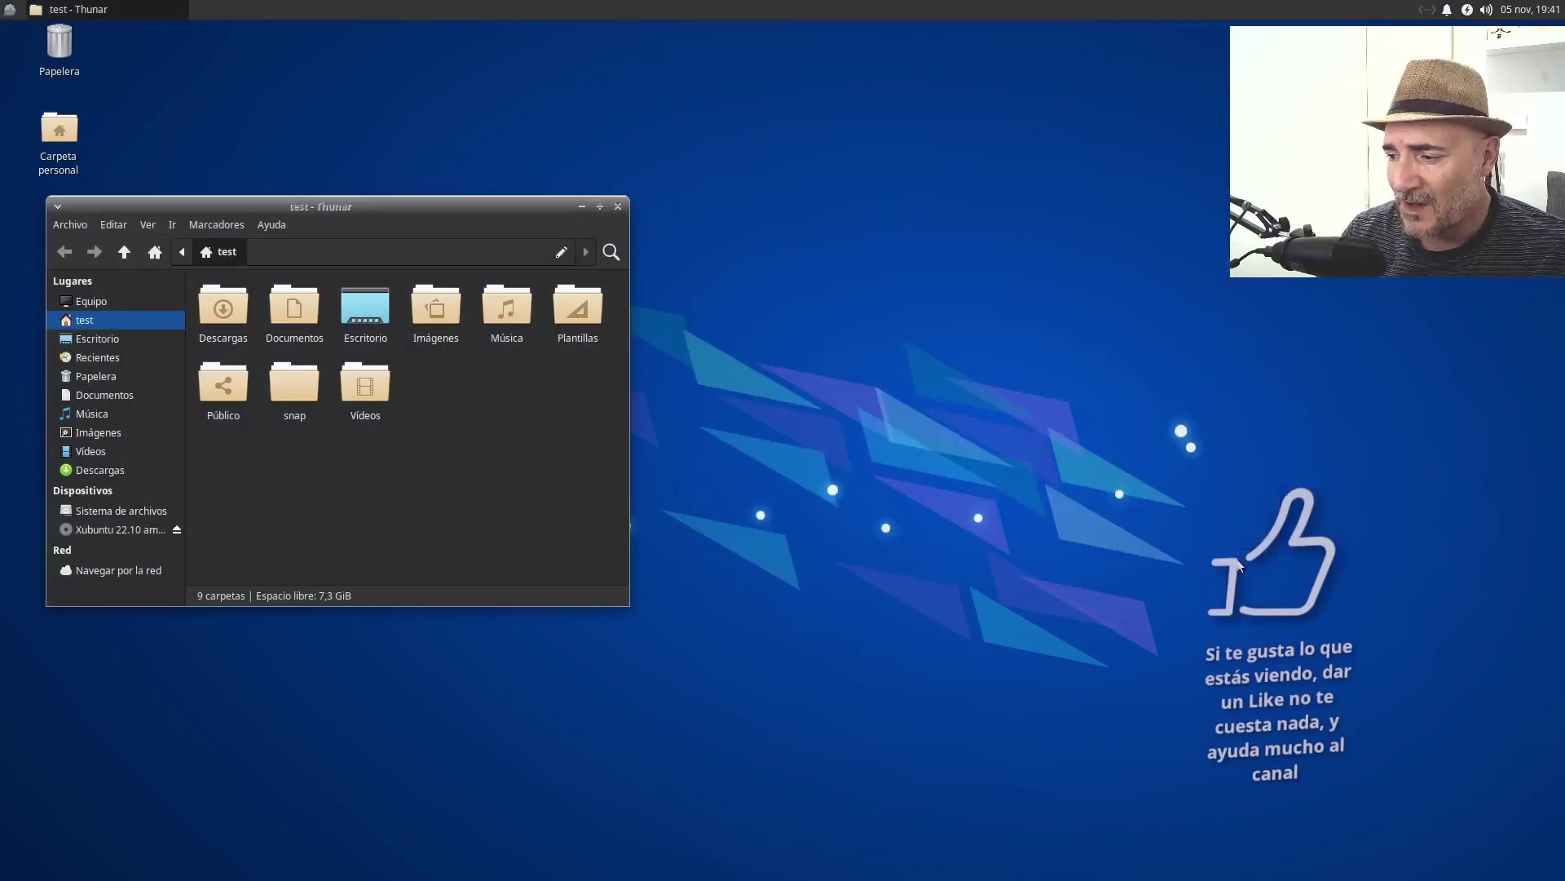
# Step: Reopen the Apariencia settings, place the window beside Thunar and set the style to Adwaita
pyautogui.moveTo(519, 210); pyautogui.dragTo(622, 217)
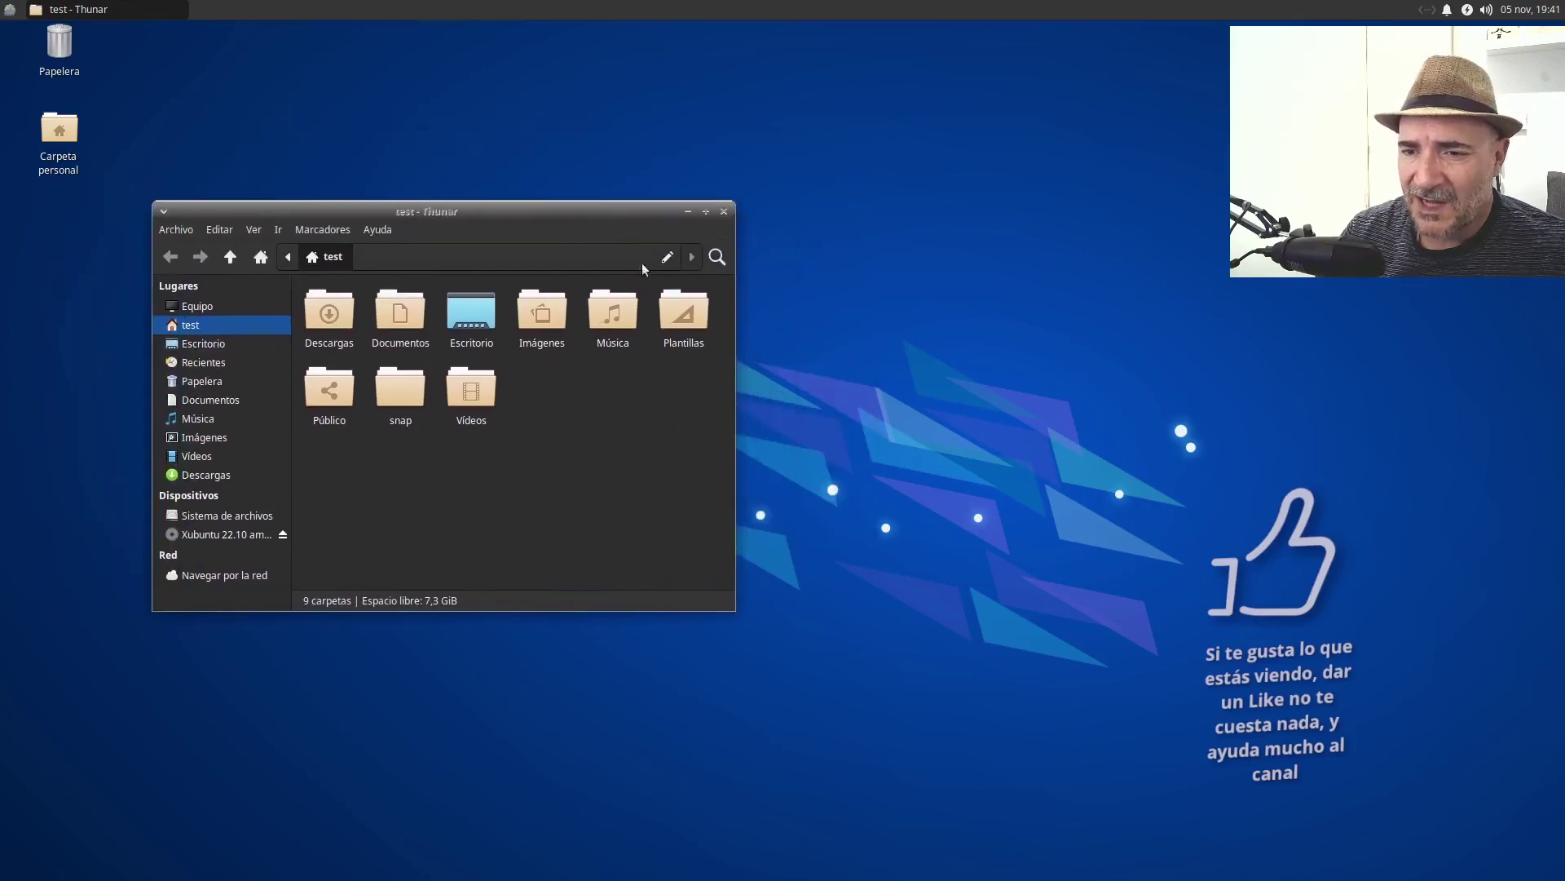
pyautogui.click(10, 9)
pyautogui.click(271, 408)
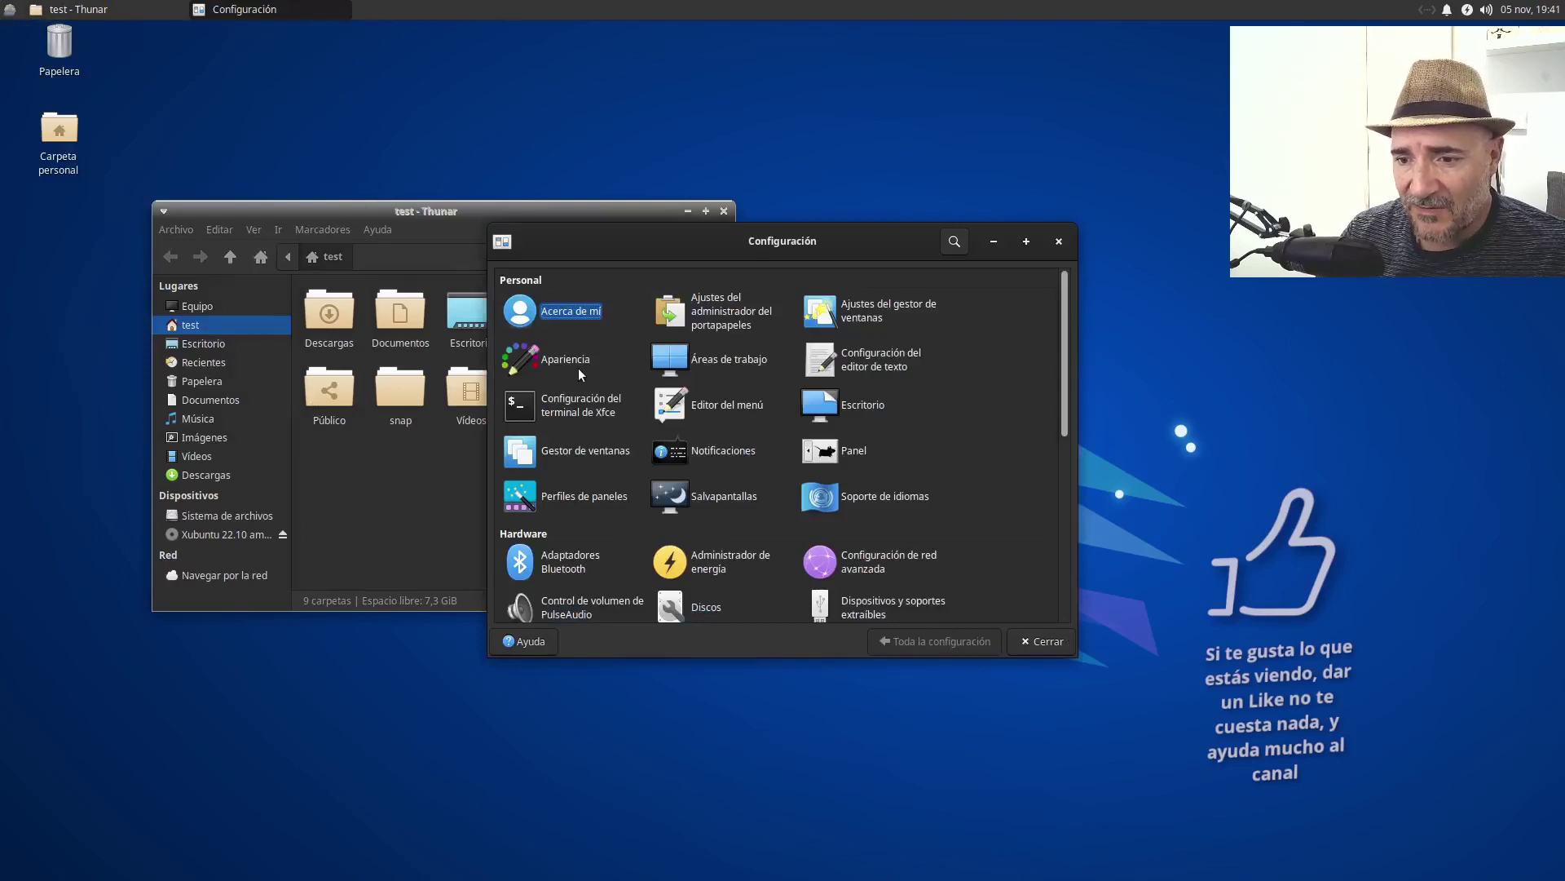
pyautogui.click(582, 365)
pyautogui.moveTo(785, 236); pyautogui.dragTo(998, 177)
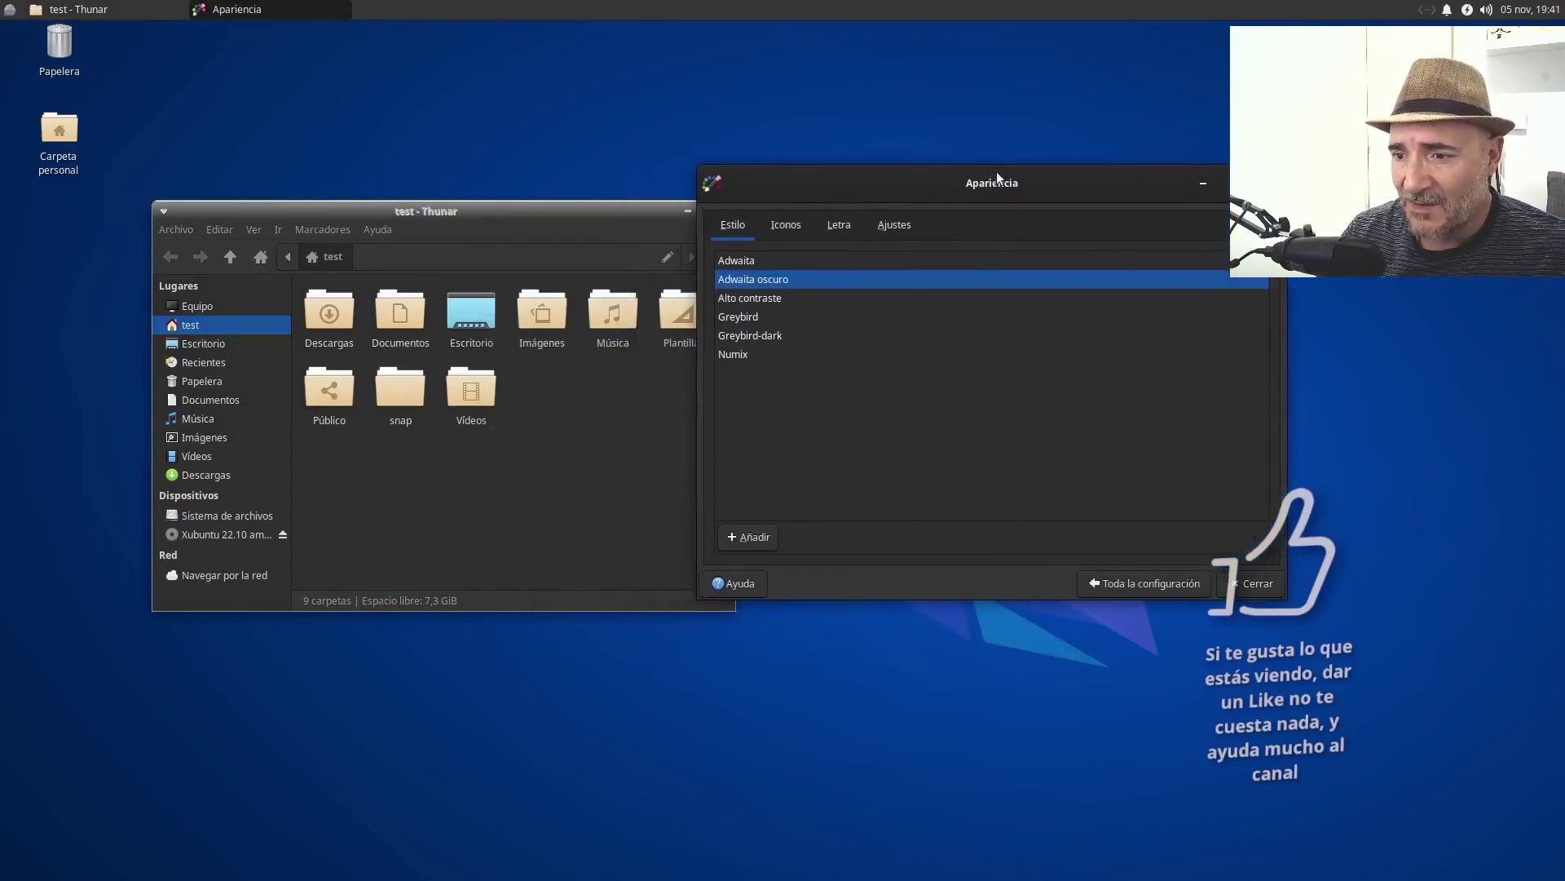
pyautogui.click(738, 260)
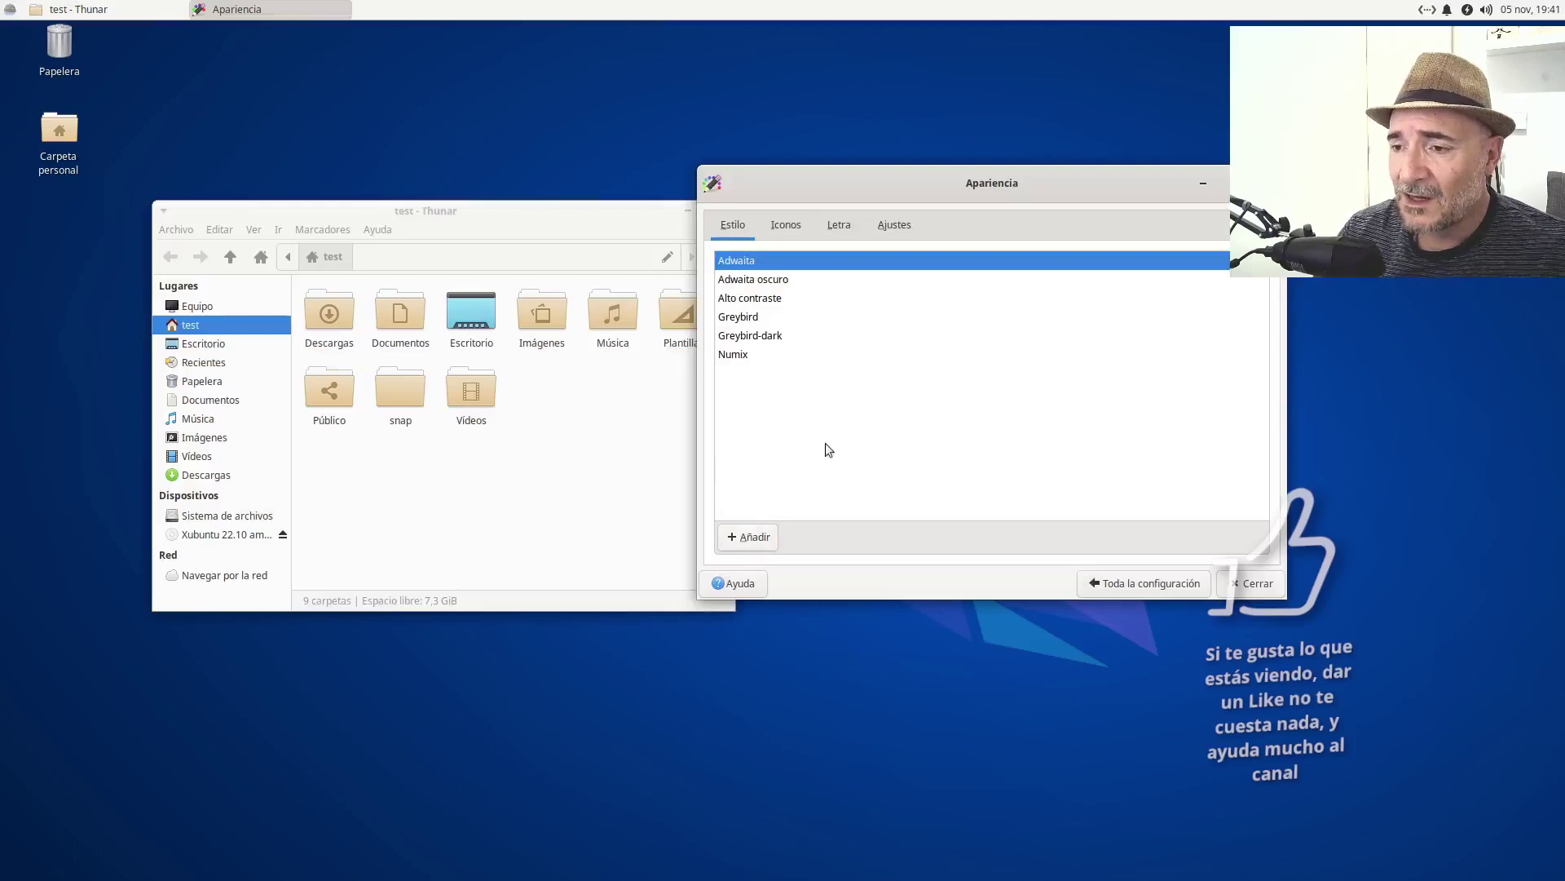
# Step: Preview the Adwaita, elementary Xfce dark, darker and darkest, and elementary Xfce icon themes
pyautogui.click(786, 227)
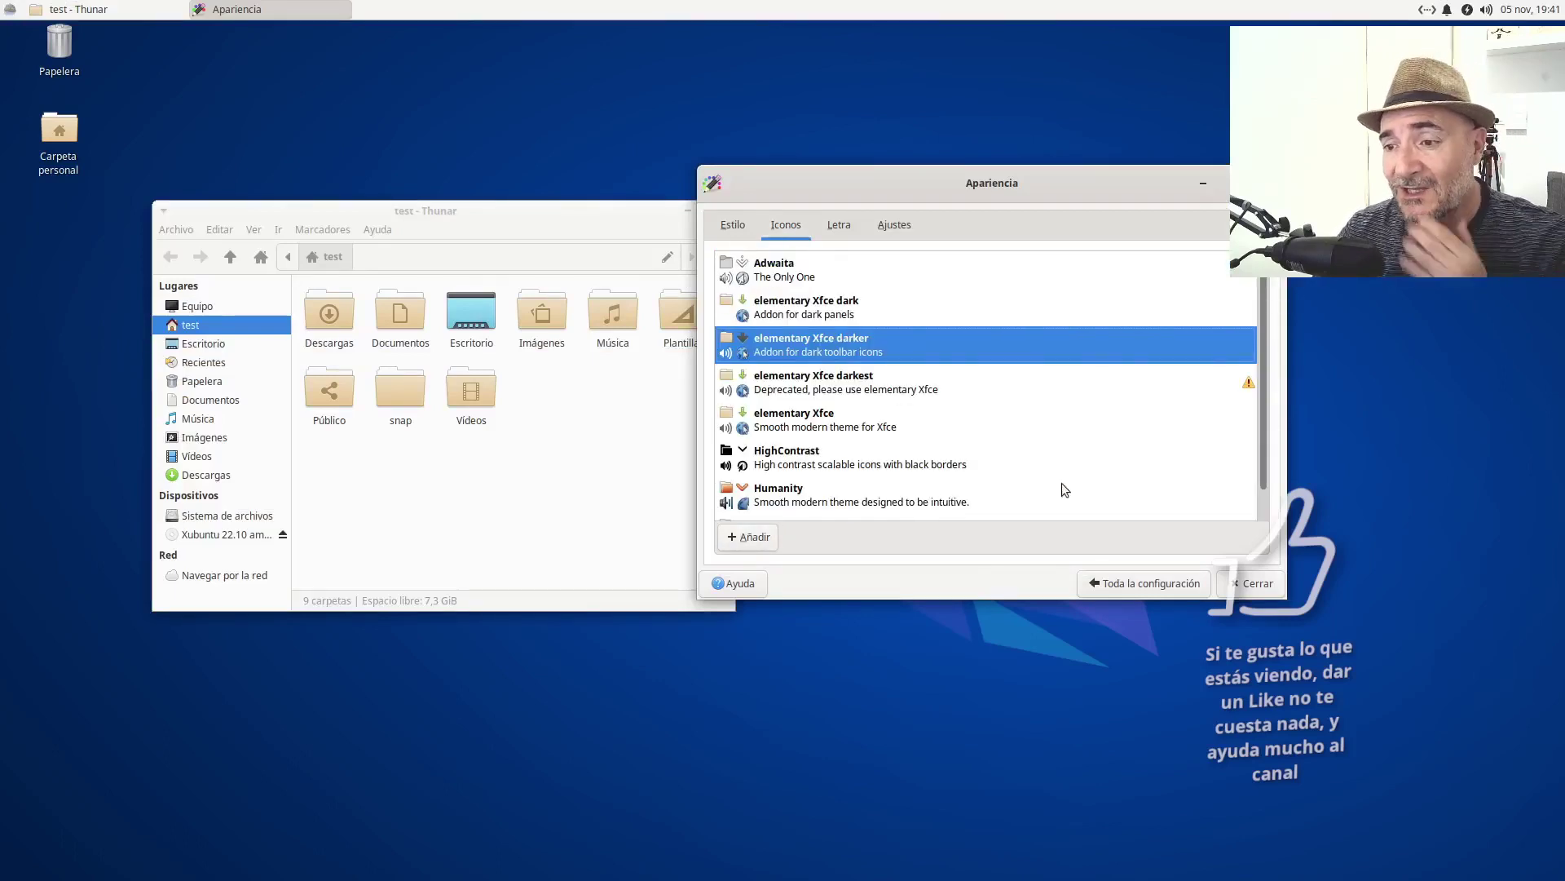
pyautogui.press('Up')
pyautogui.press('Up')
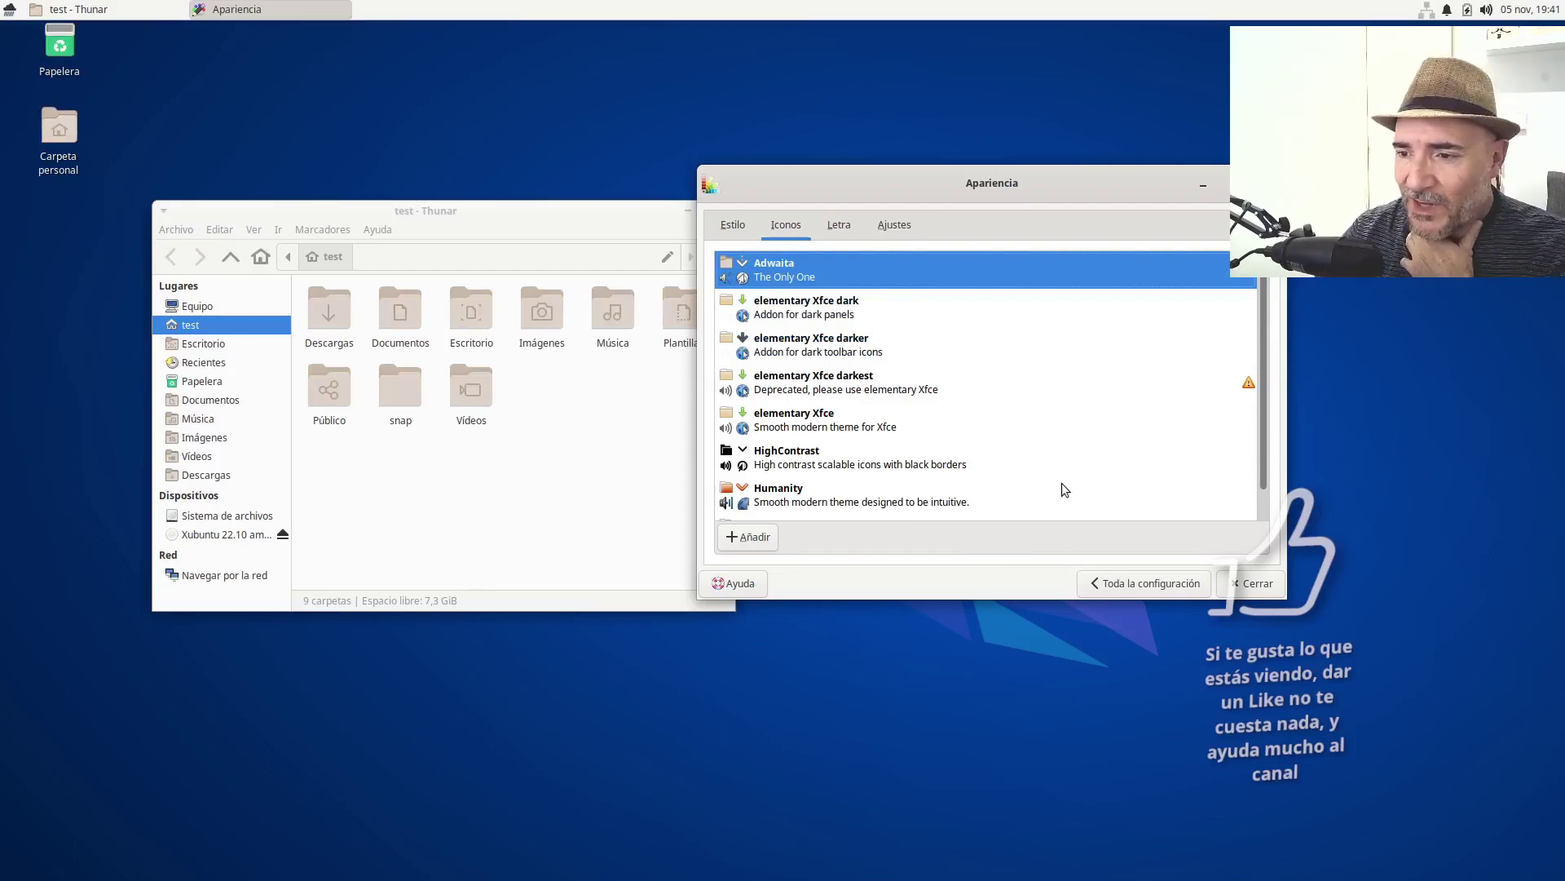
pyautogui.press('Down')
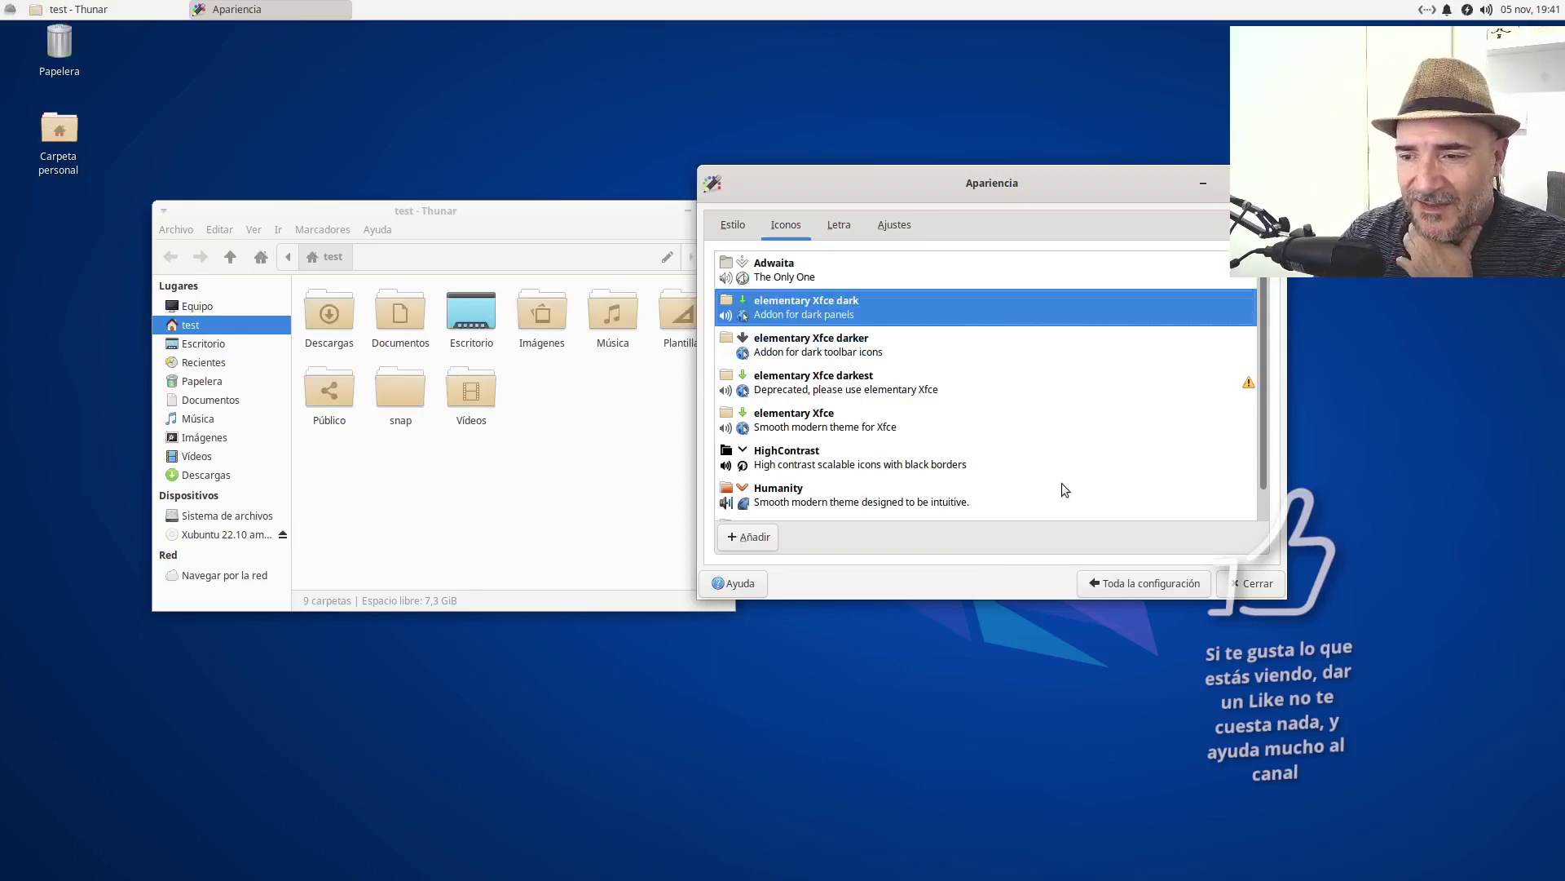
pyautogui.press('Down')
pyautogui.press('Down')
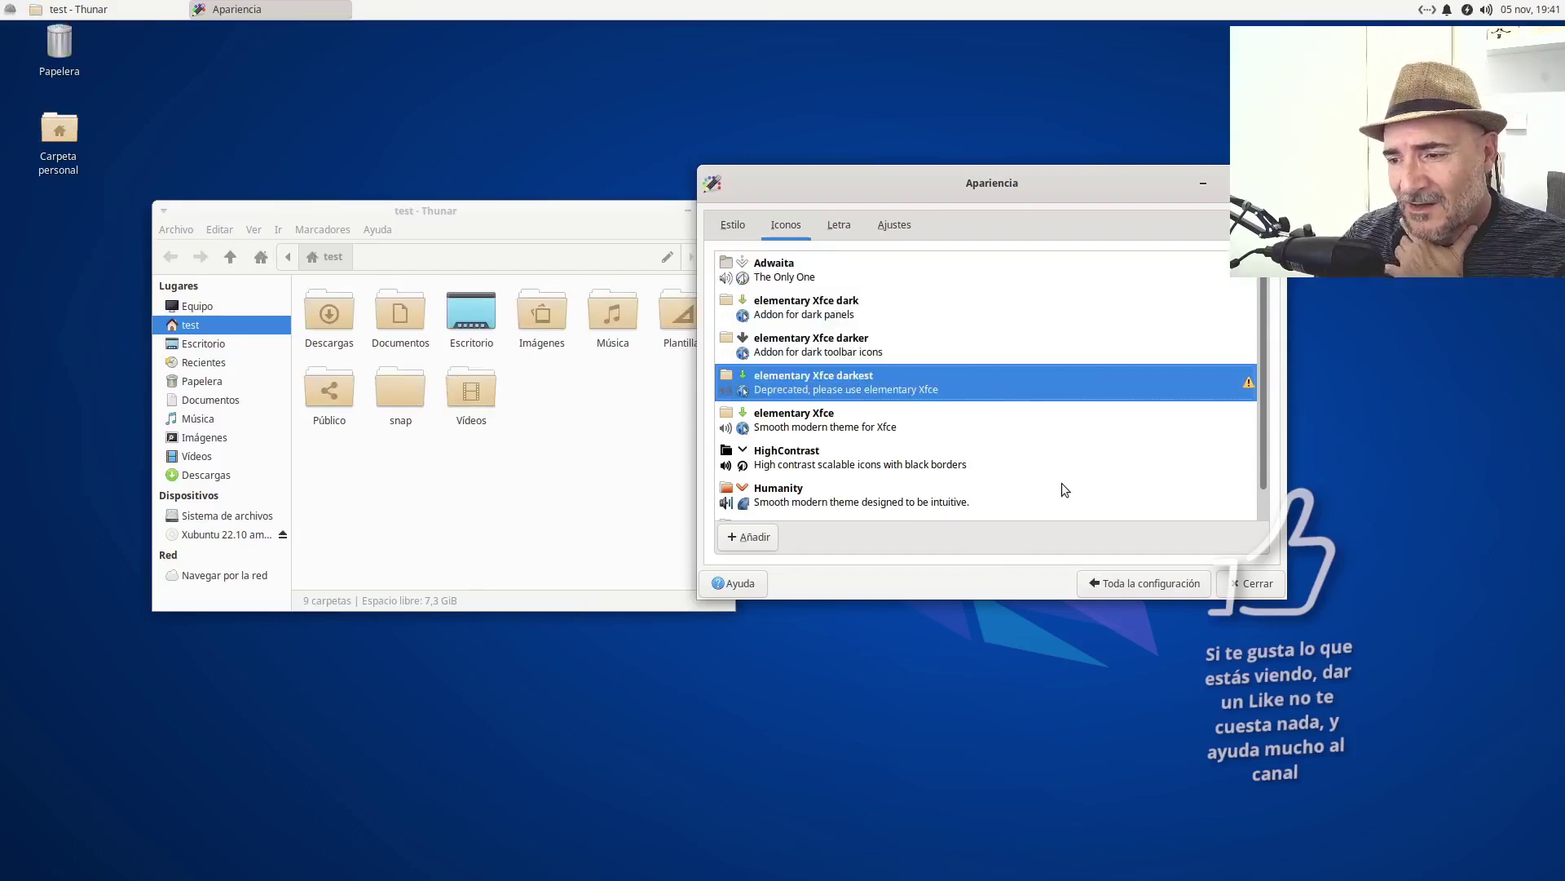
pyautogui.press('Down')
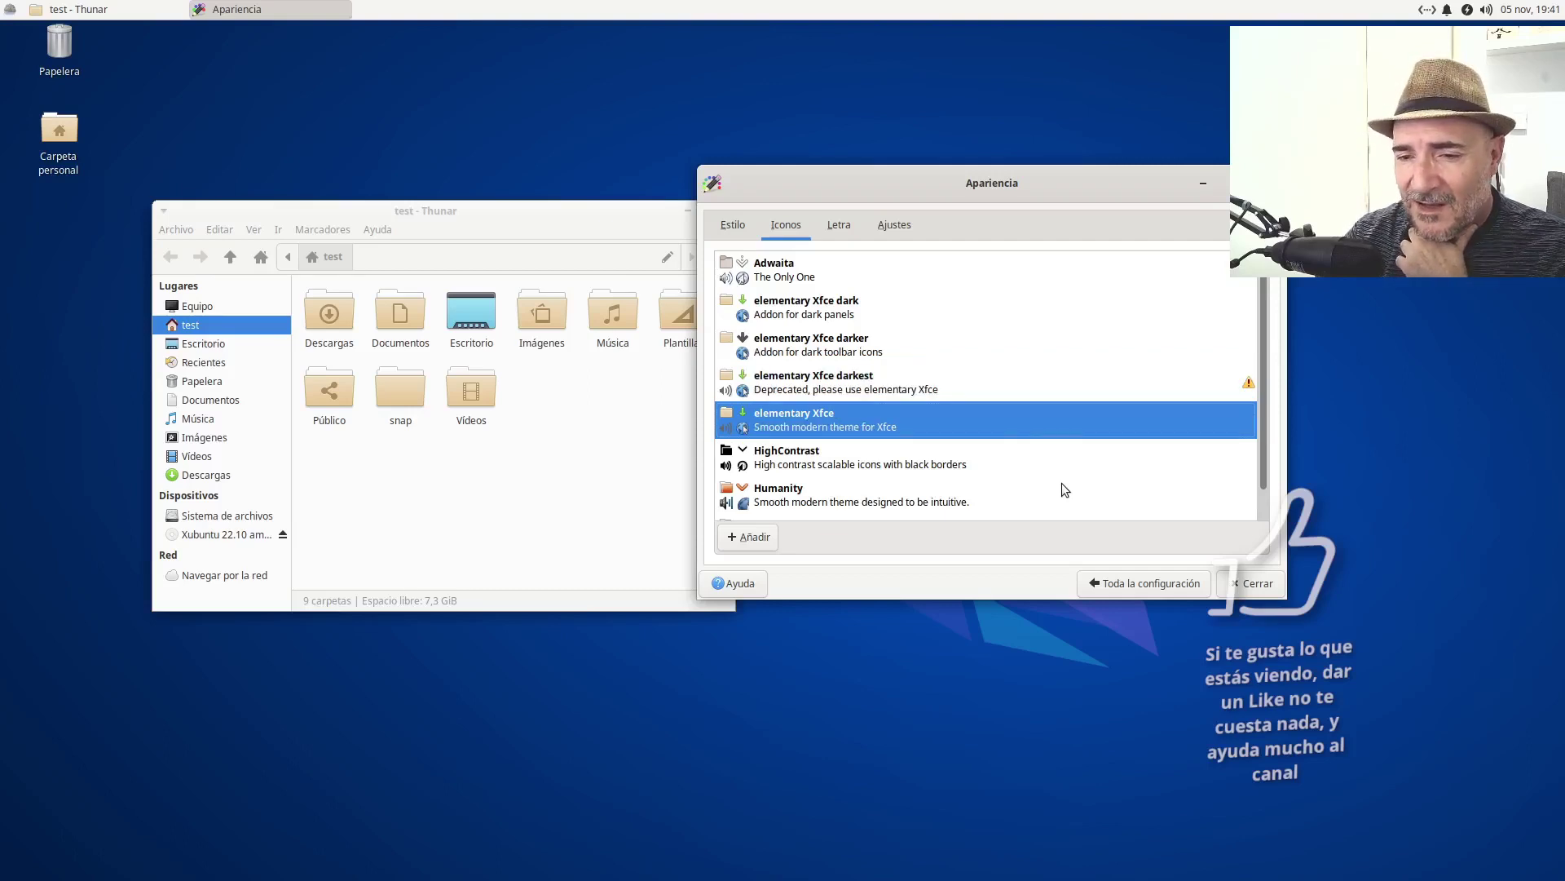
pyautogui.press('Up')
pyautogui.press('Down')
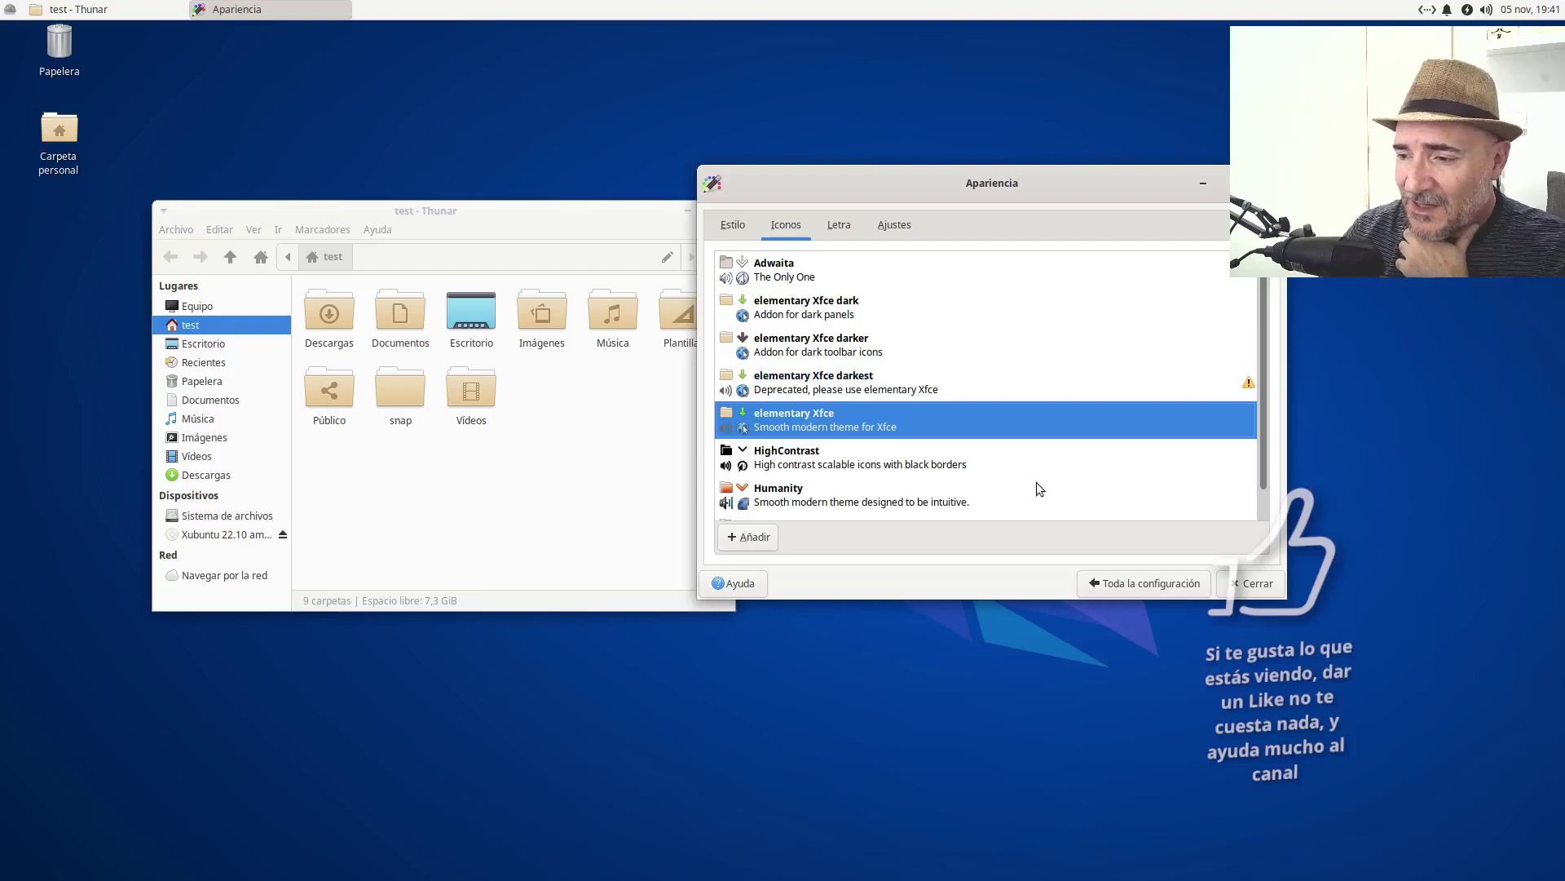
# Step: Preview the Humanity, Humanity-Dark and Adwaita icon themes, then apply elementary Xfce dark
pyautogui.scroll(-1, 961, 390)
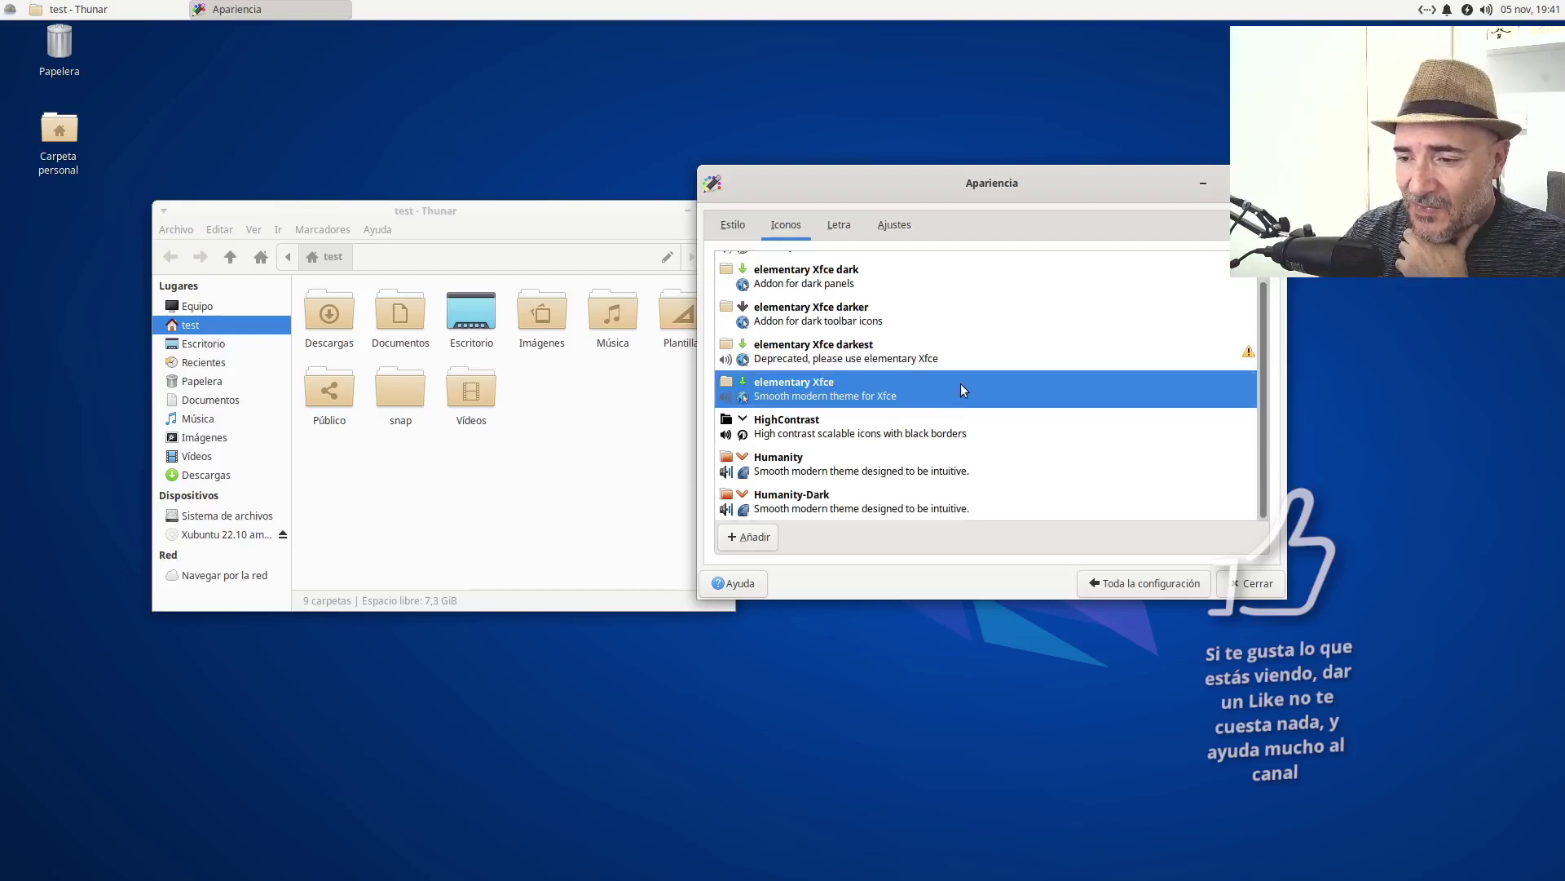
pyautogui.click(835, 467)
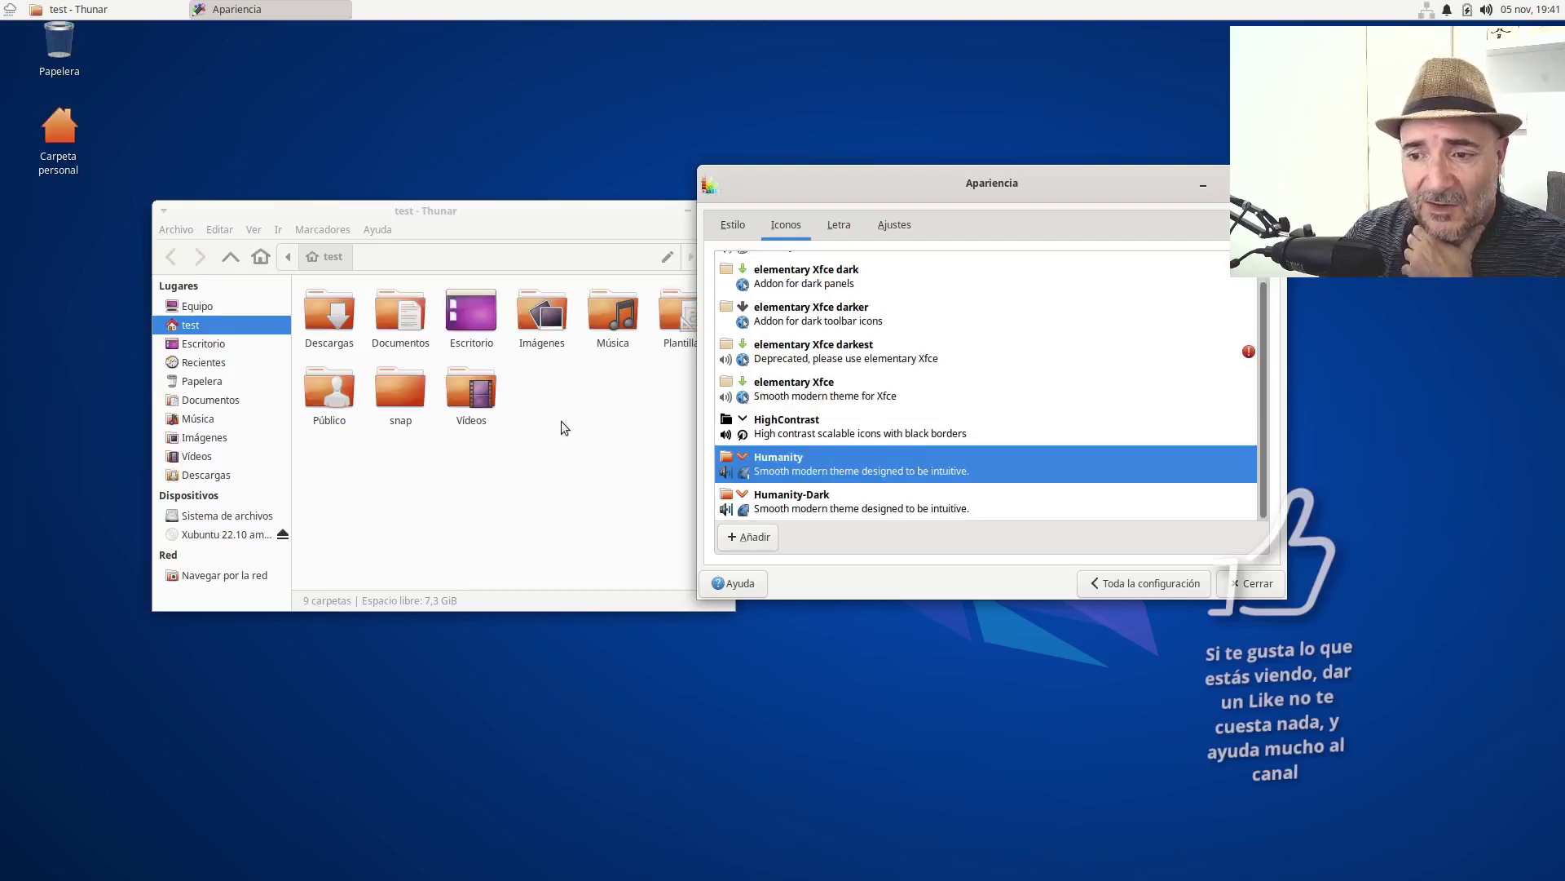
pyautogui.click(889, 498)
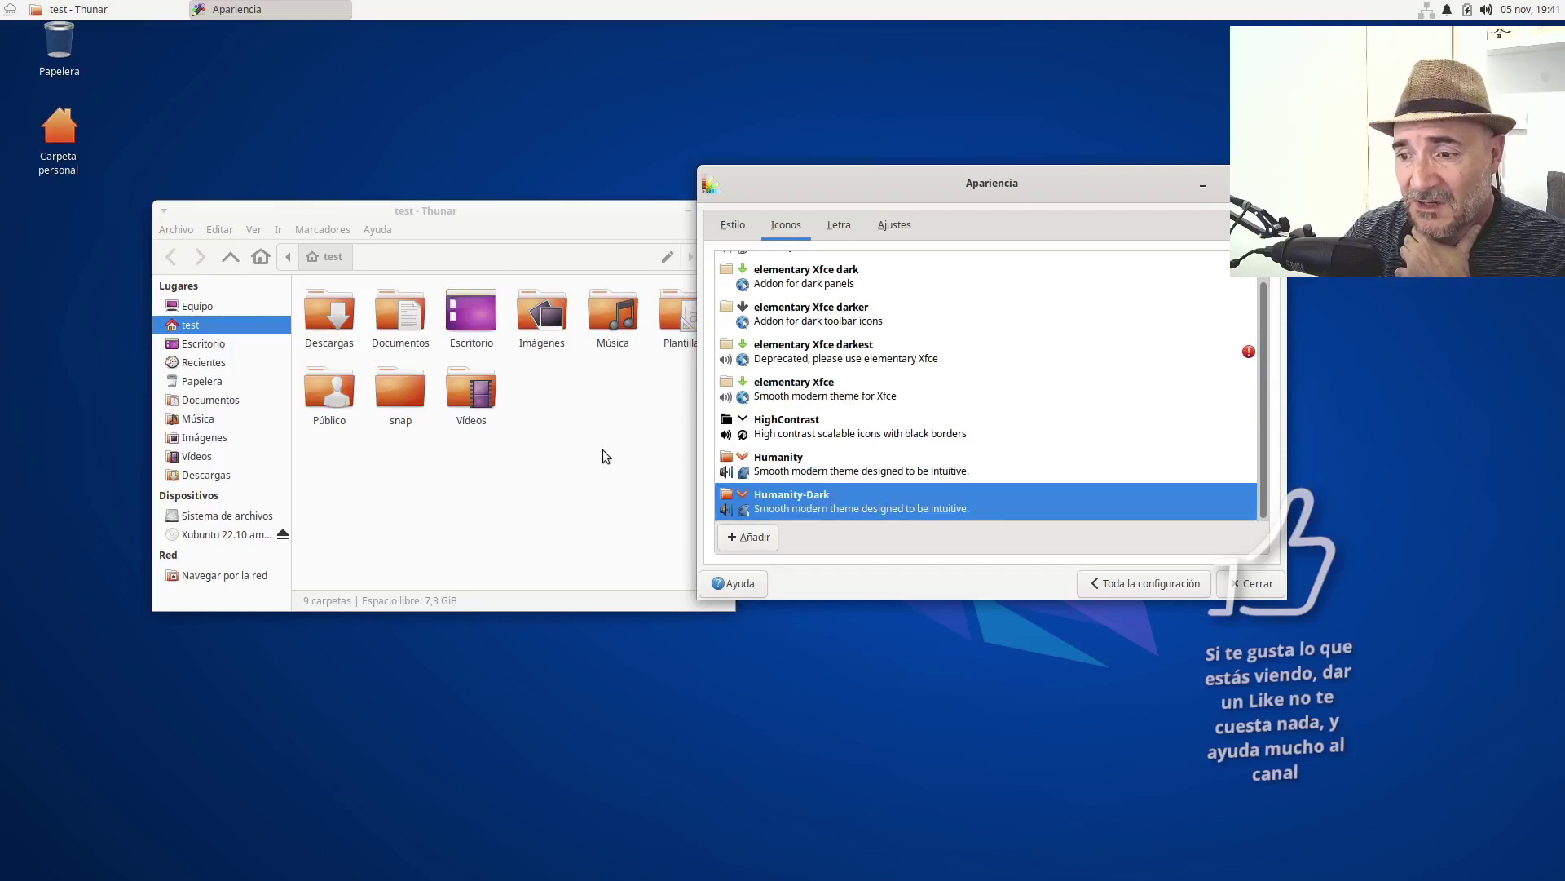
pyautogui.scroll(1, 823, 416)
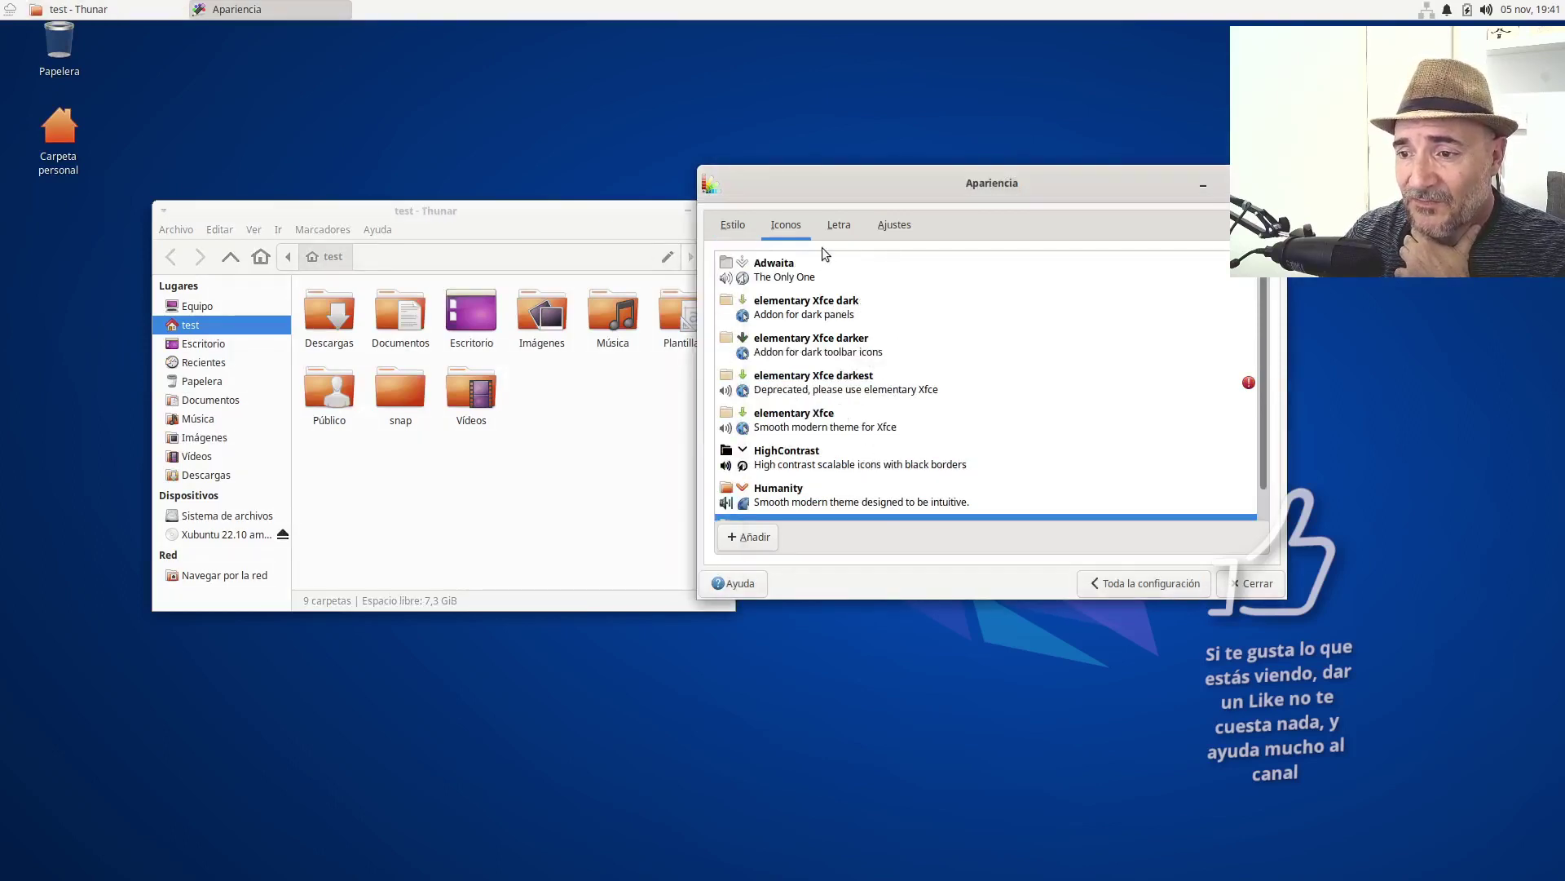
pyautogui.click(816, 277)
pyautogui.click(872, 302)
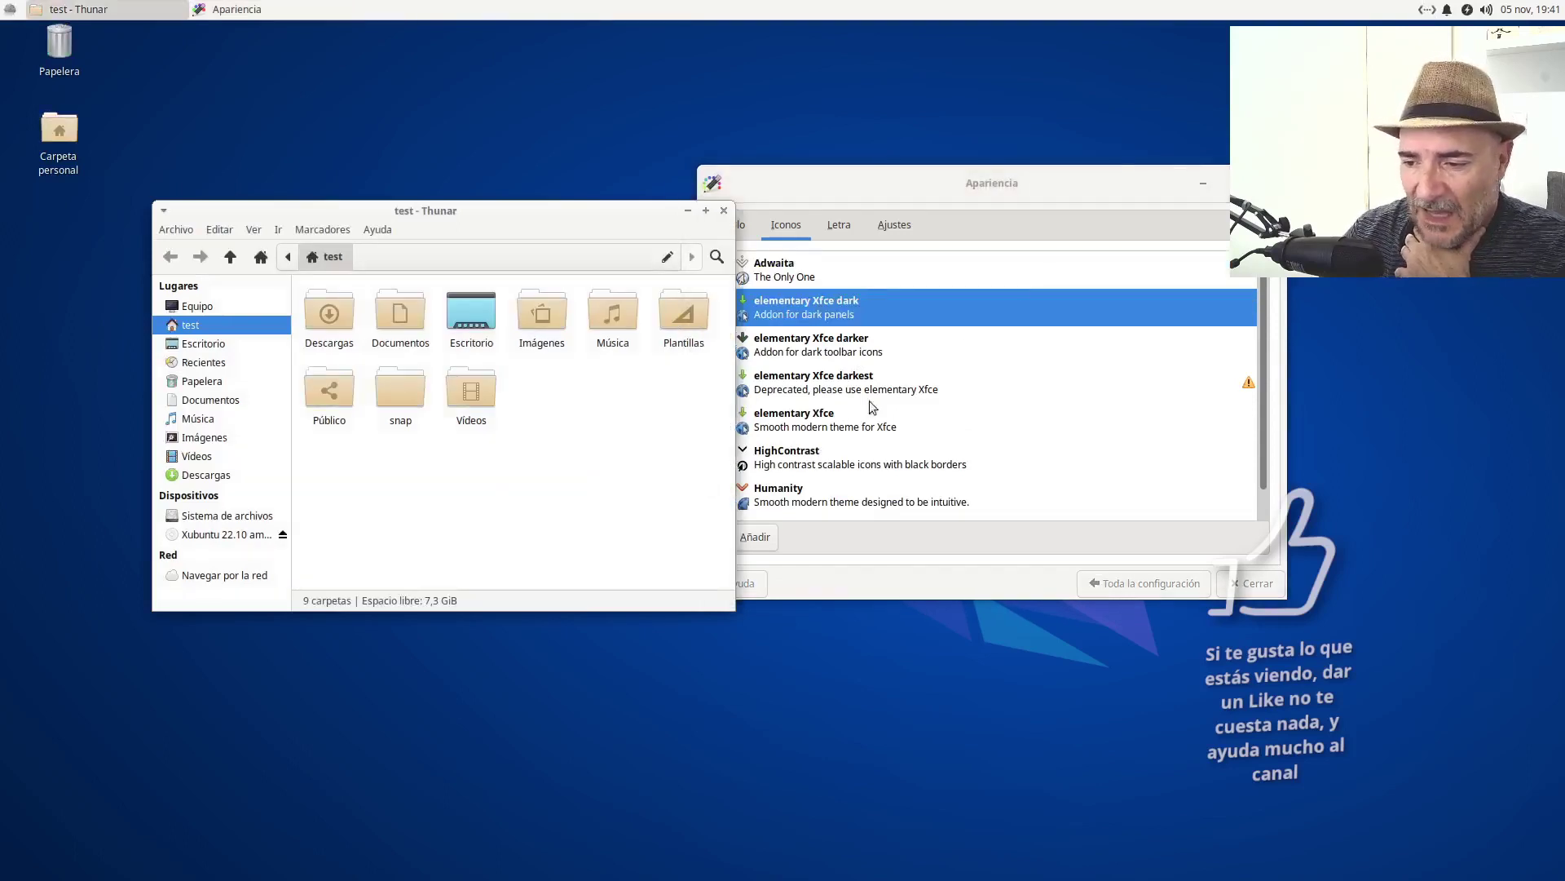
# Step: Look over the Letra options in Apariencia, and set the window scale under Ajustes to 2x
pyautogui.click(853, 226)
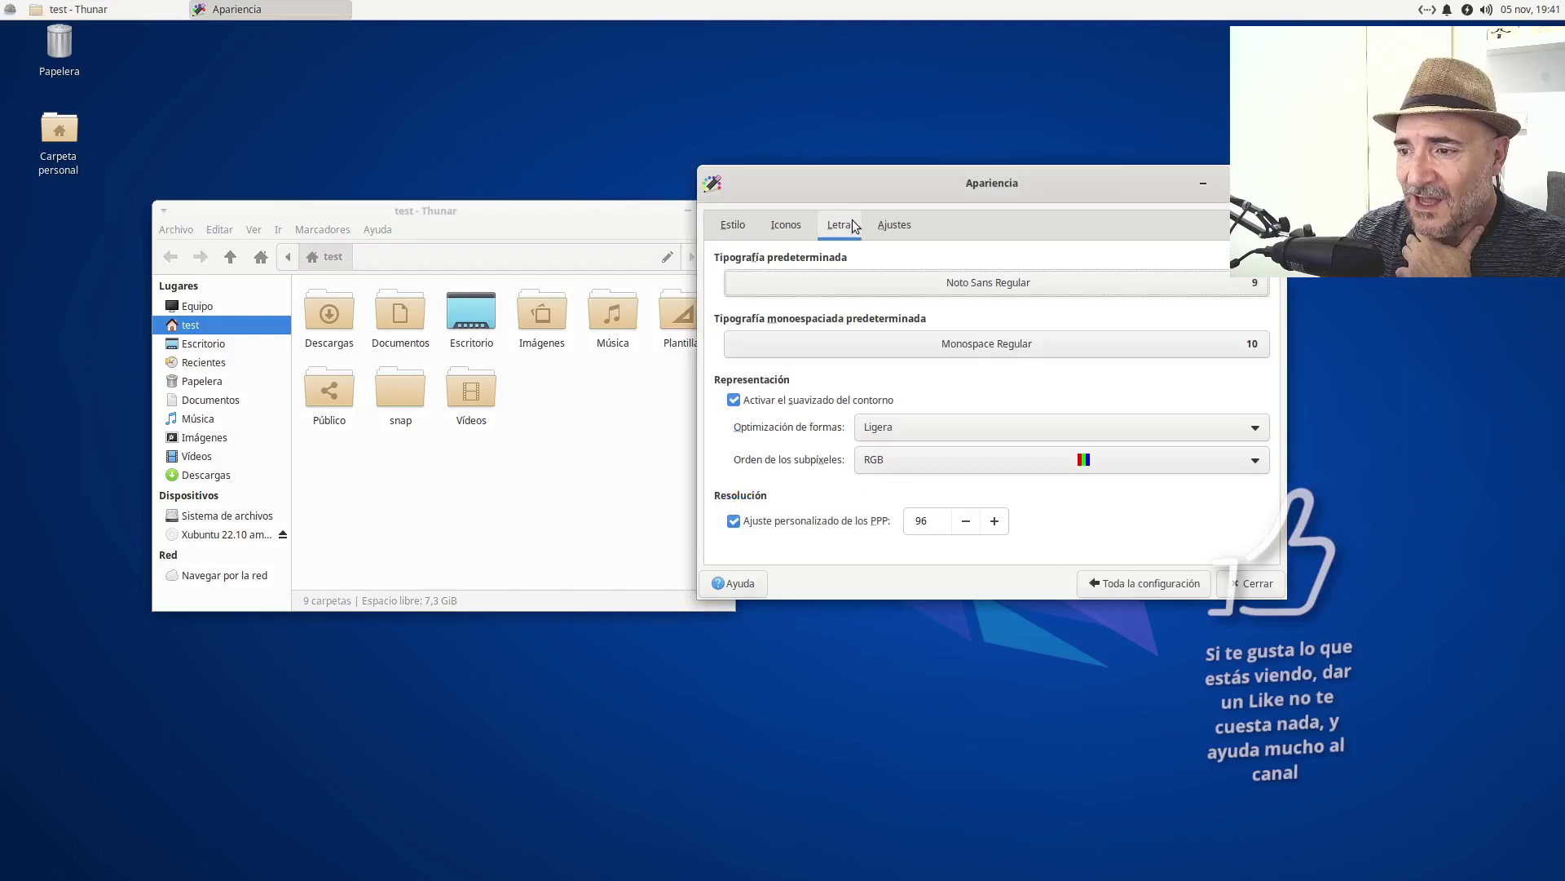
pyautogui.click(895, 226)
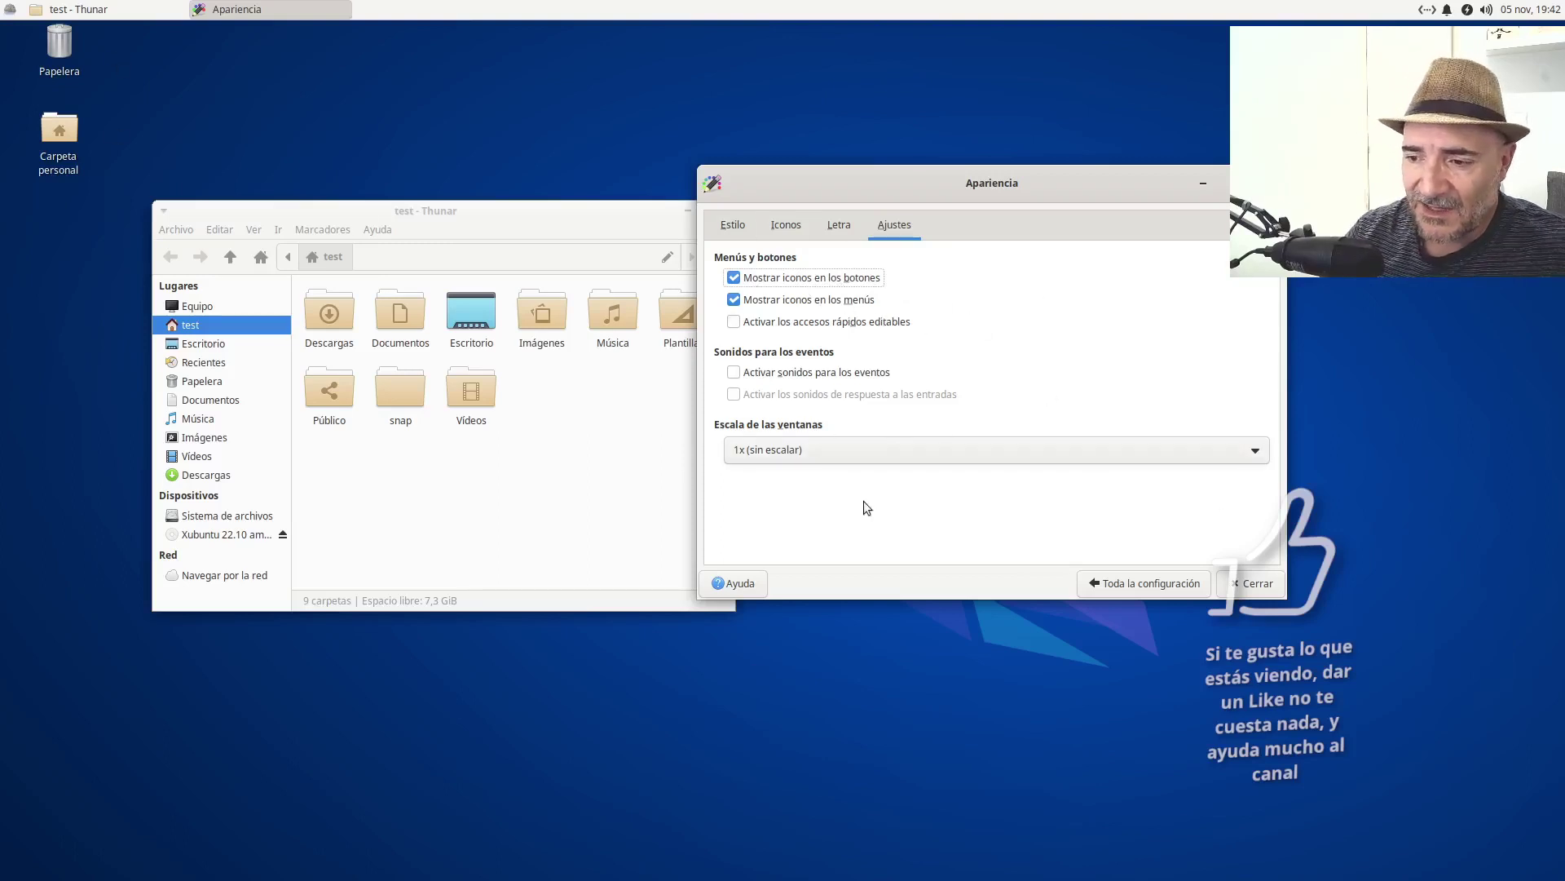
pyautogui.click(867, 454)
pyautogui.click(804, 476)
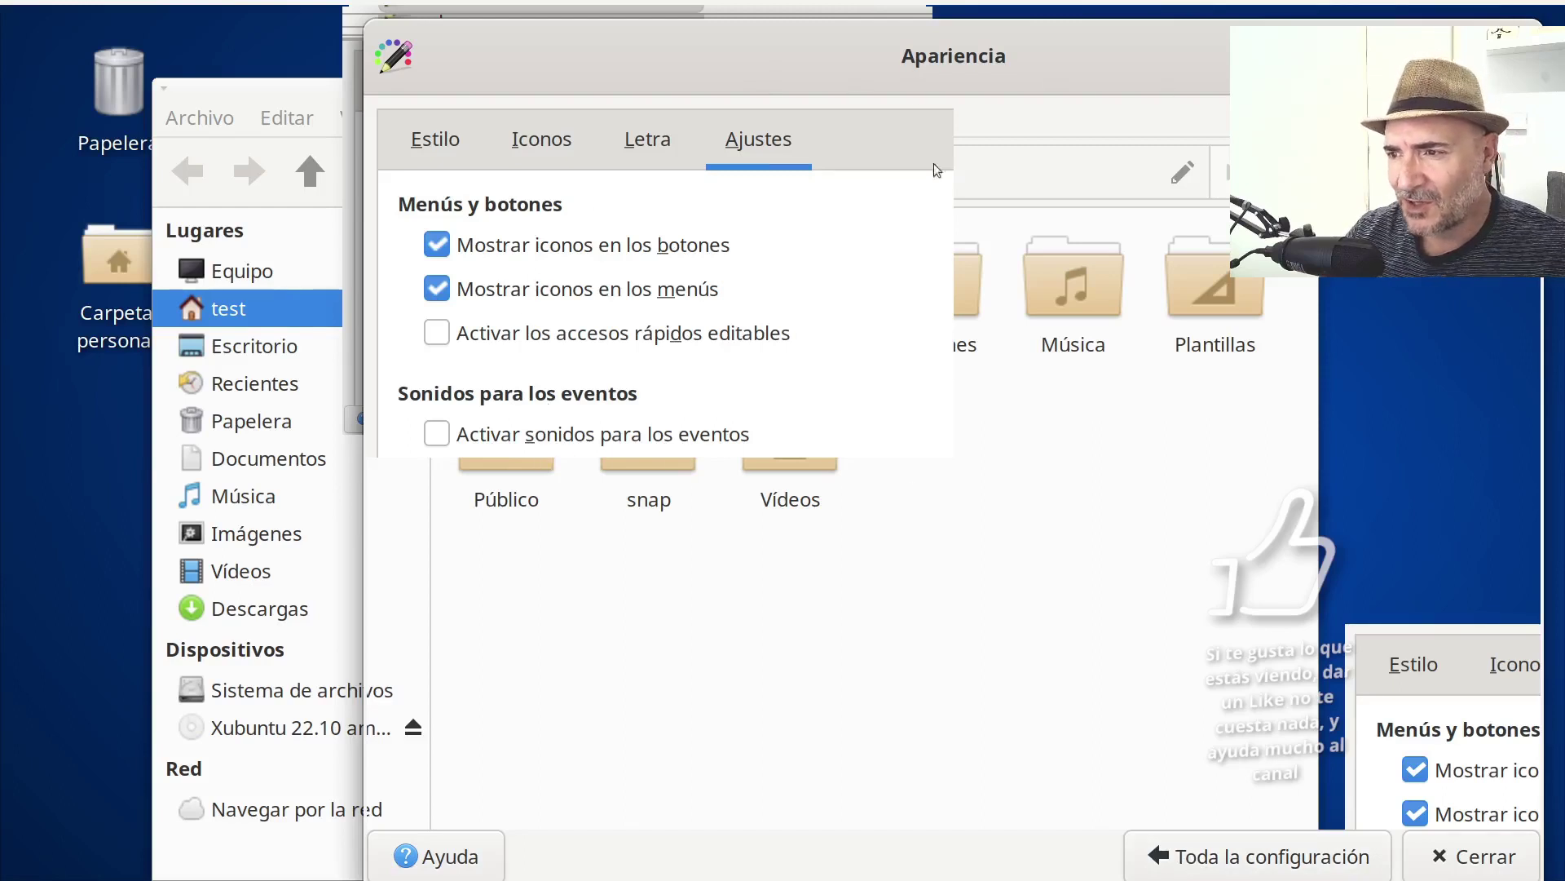
# Step: Move the enlarged Apariencia window until its title bar controls are reachable, and close both Apariencia and Thunar
pyautogui.moveTo(775, 46); pyautogui.dragTo(407, 90)
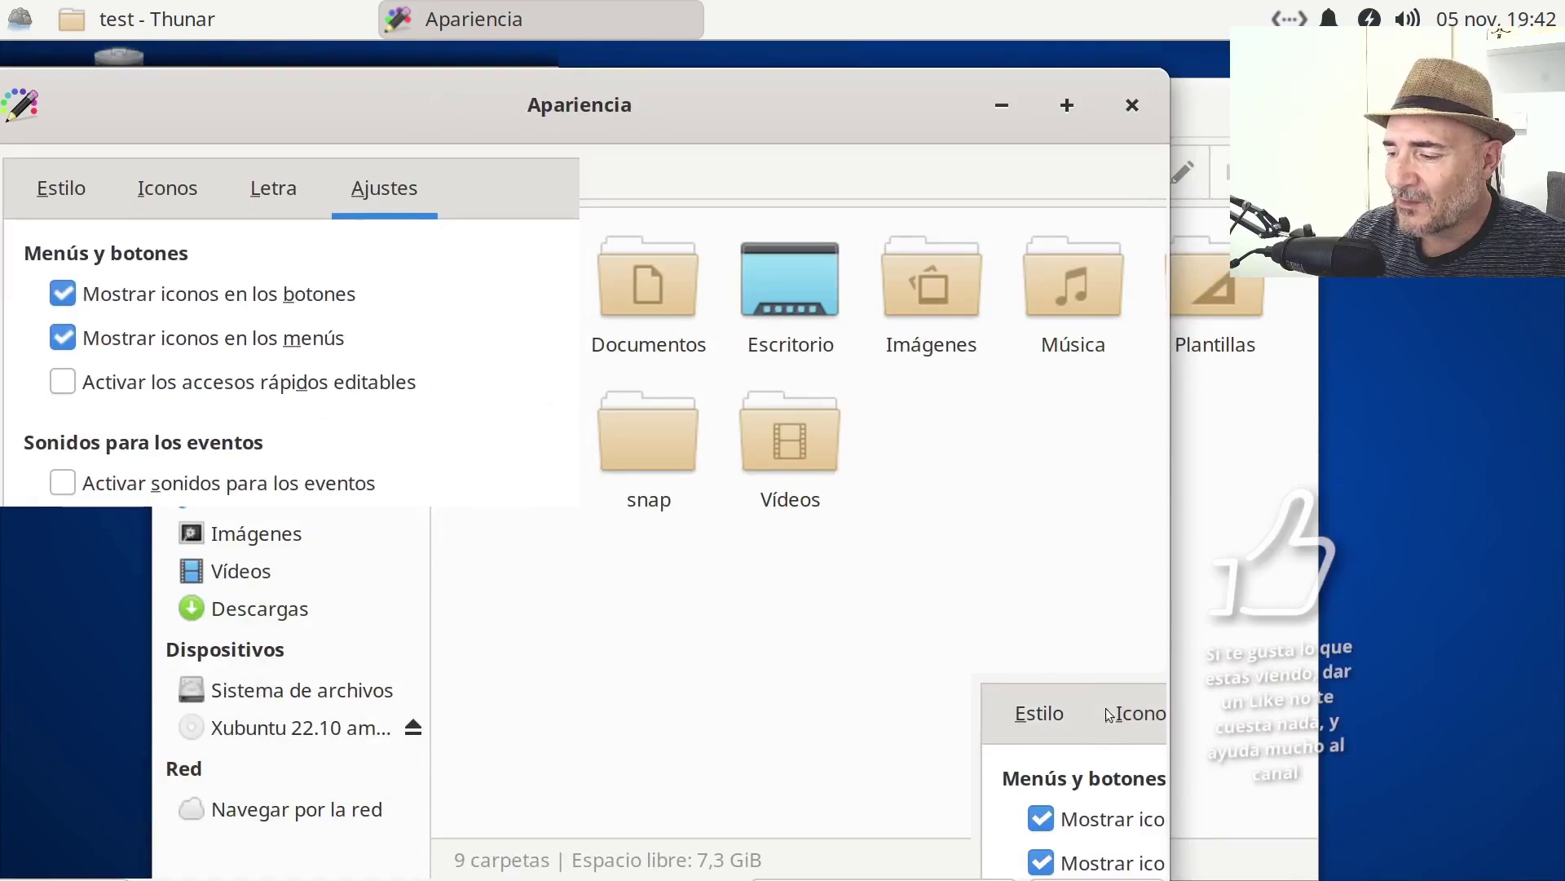
pyautogui.click(1131, 106)
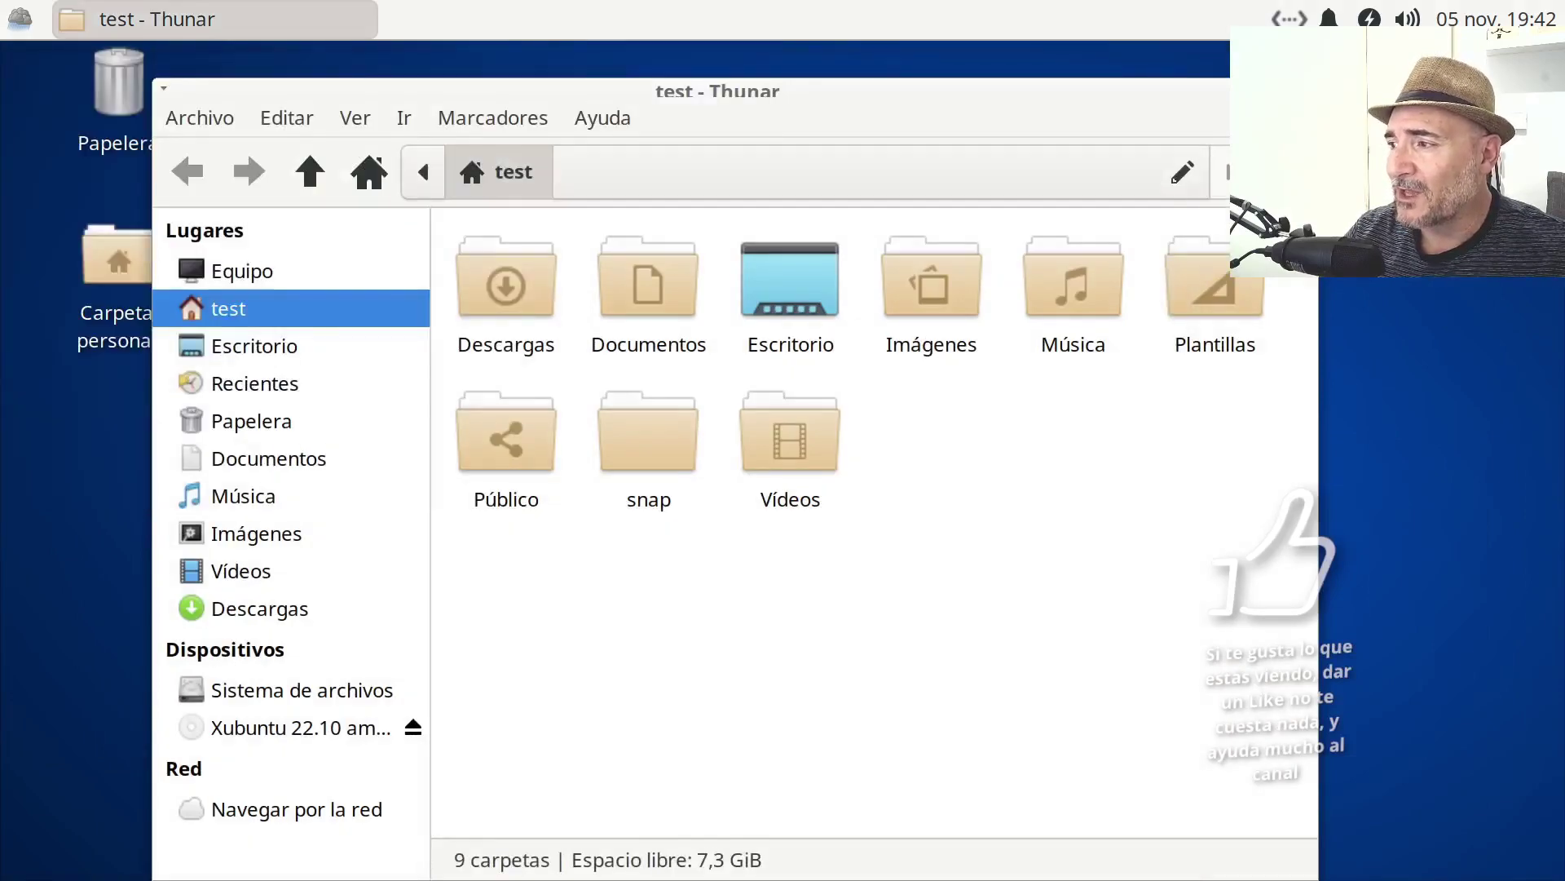
pyautogui.click(1302, 92)
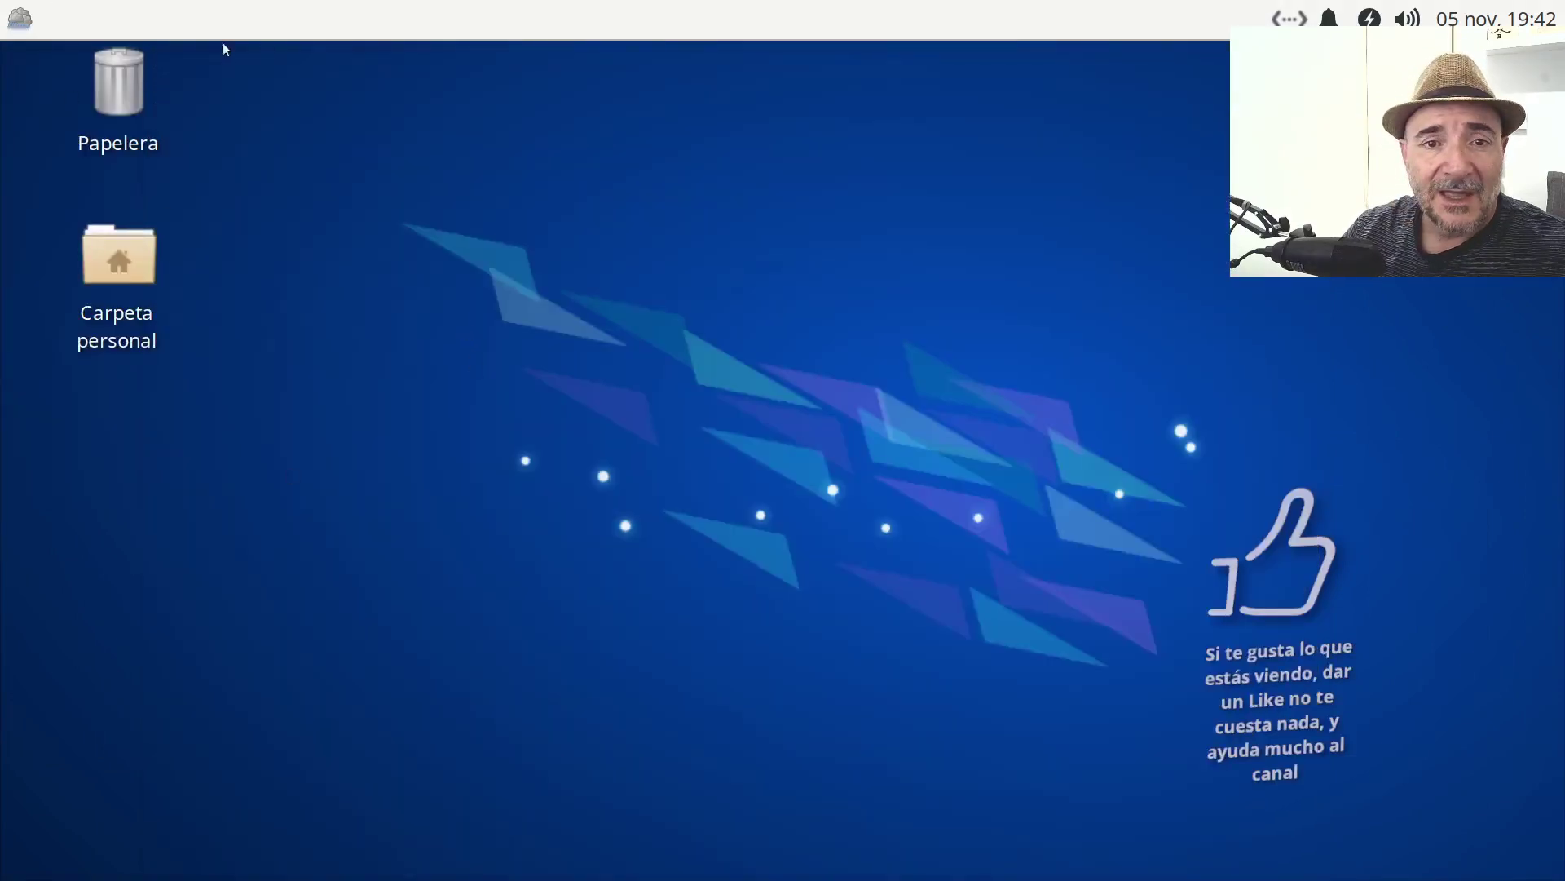
# Step: Reopen Apariencia from the settings manager, set the window scale under Ajustes to 1x (sin escalar), and close the window
pyautogui.click(31, 35)
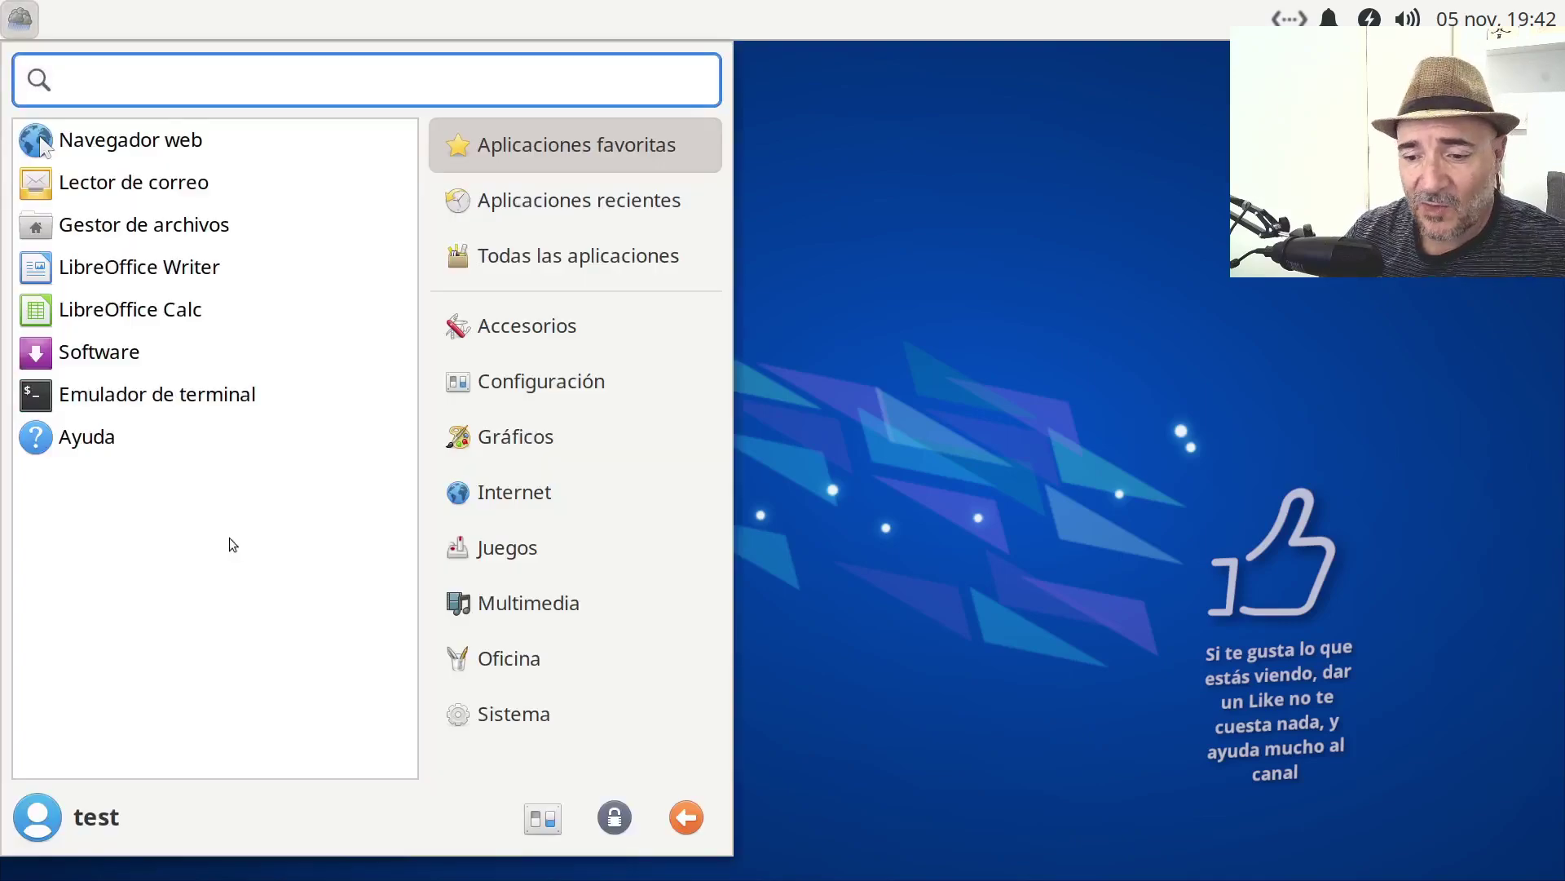
pyautogui.click(543, 818)
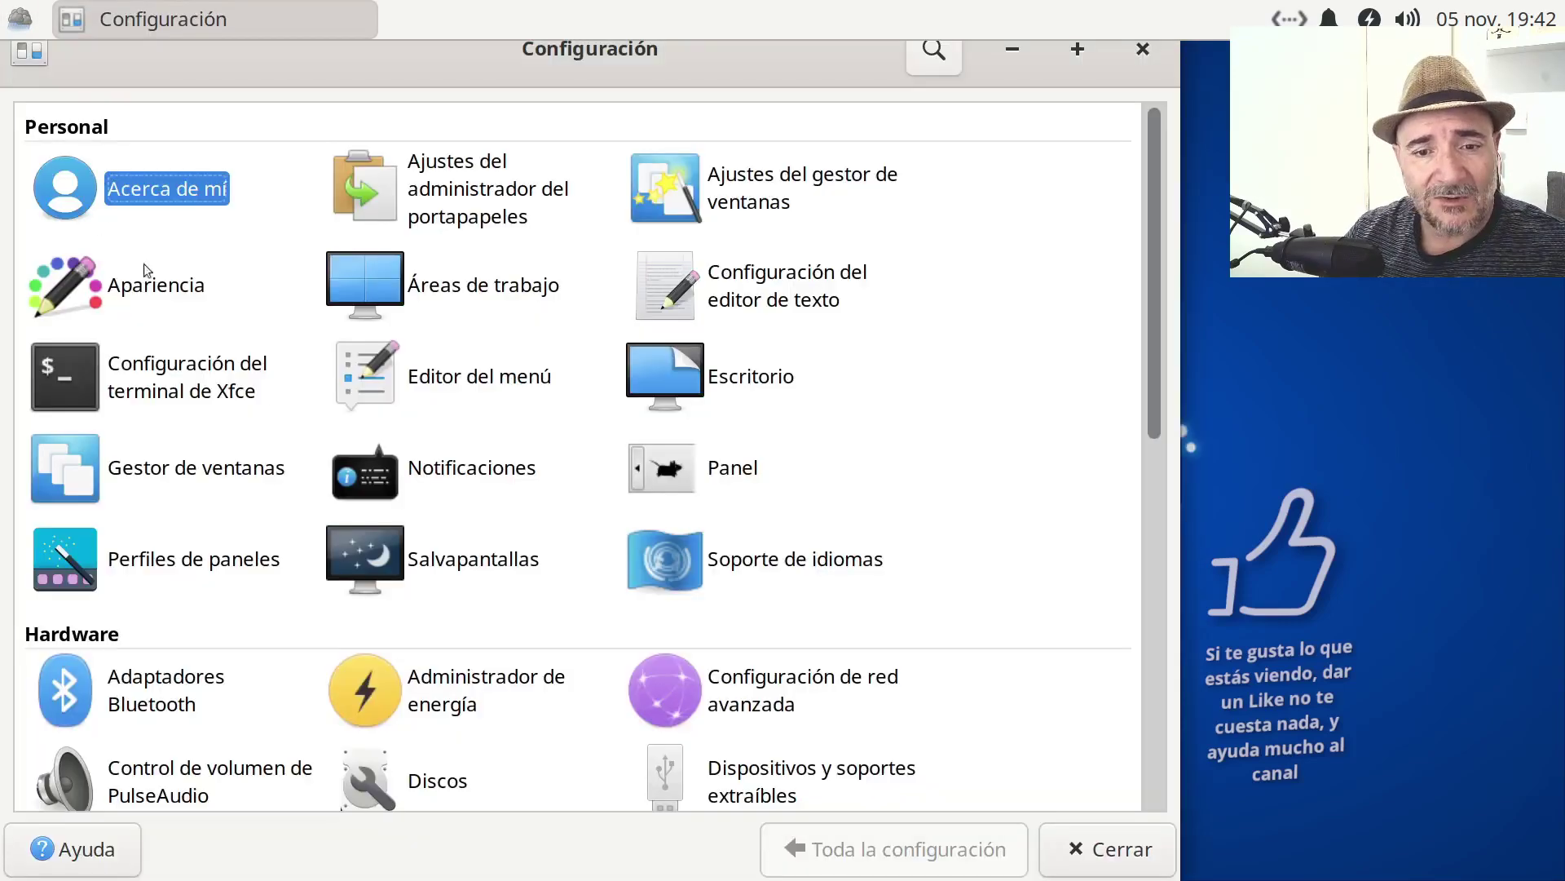
pyautogui.click(165, 291)
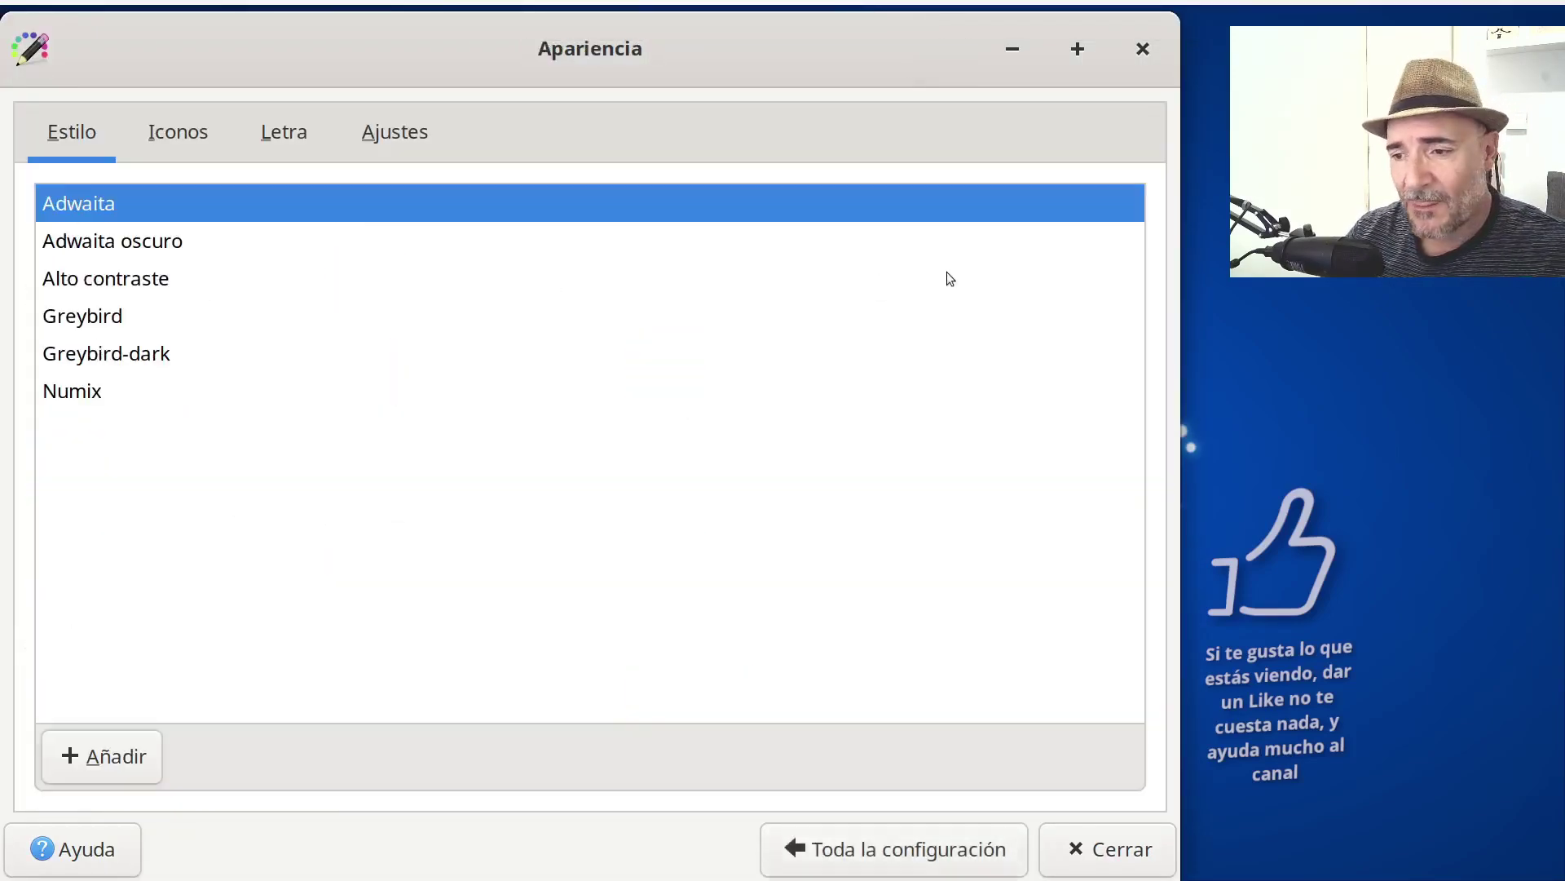
pyautogui.click(188, 130)
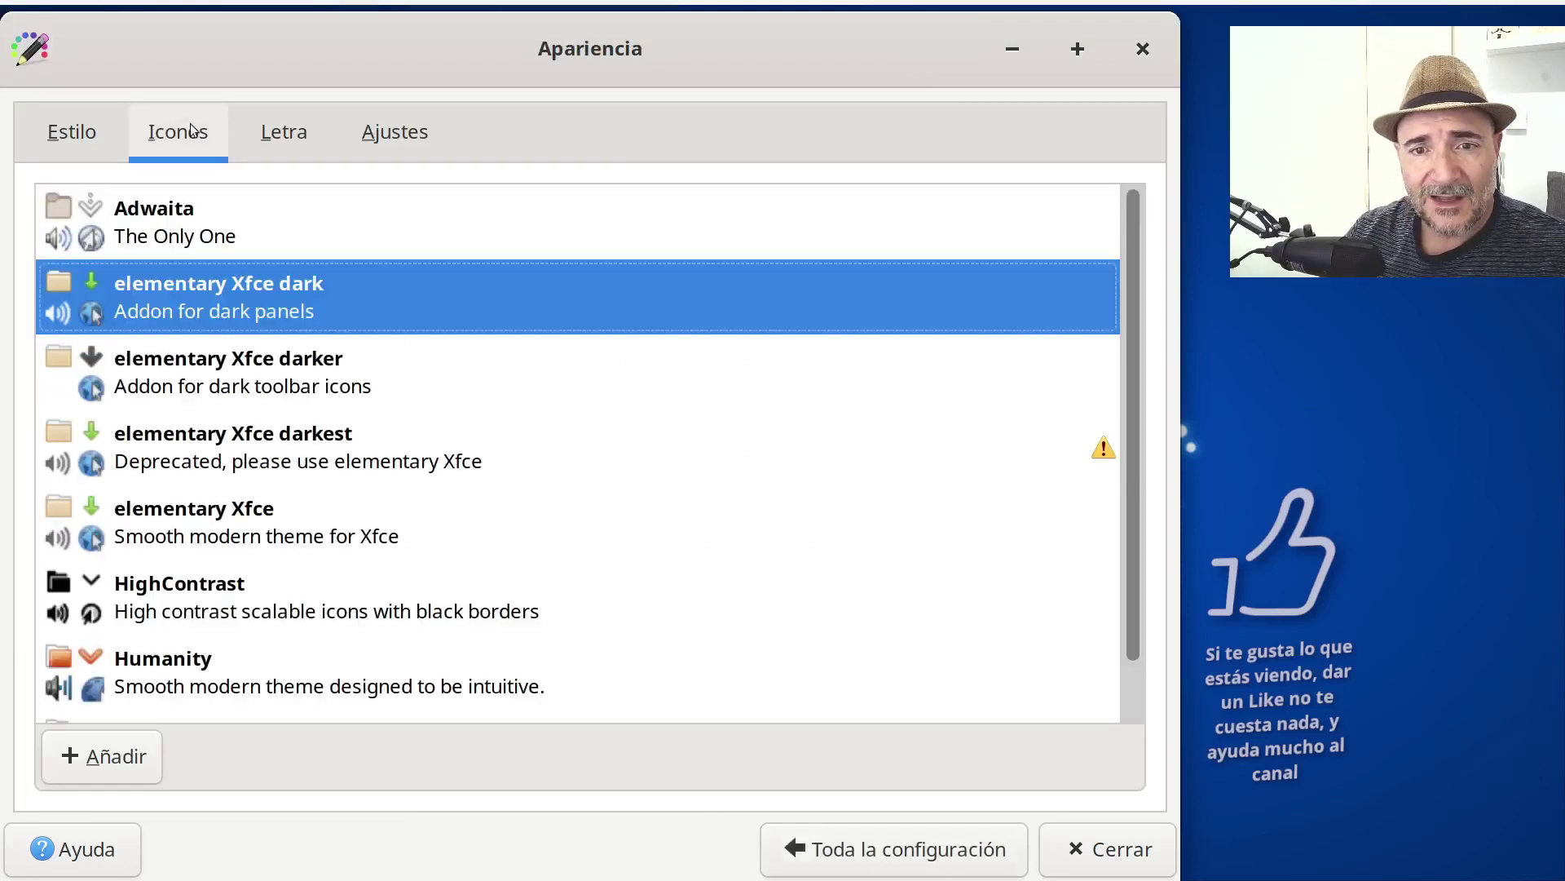
pyautogui.click(282, 132)
pyautogui.click(380, 136)
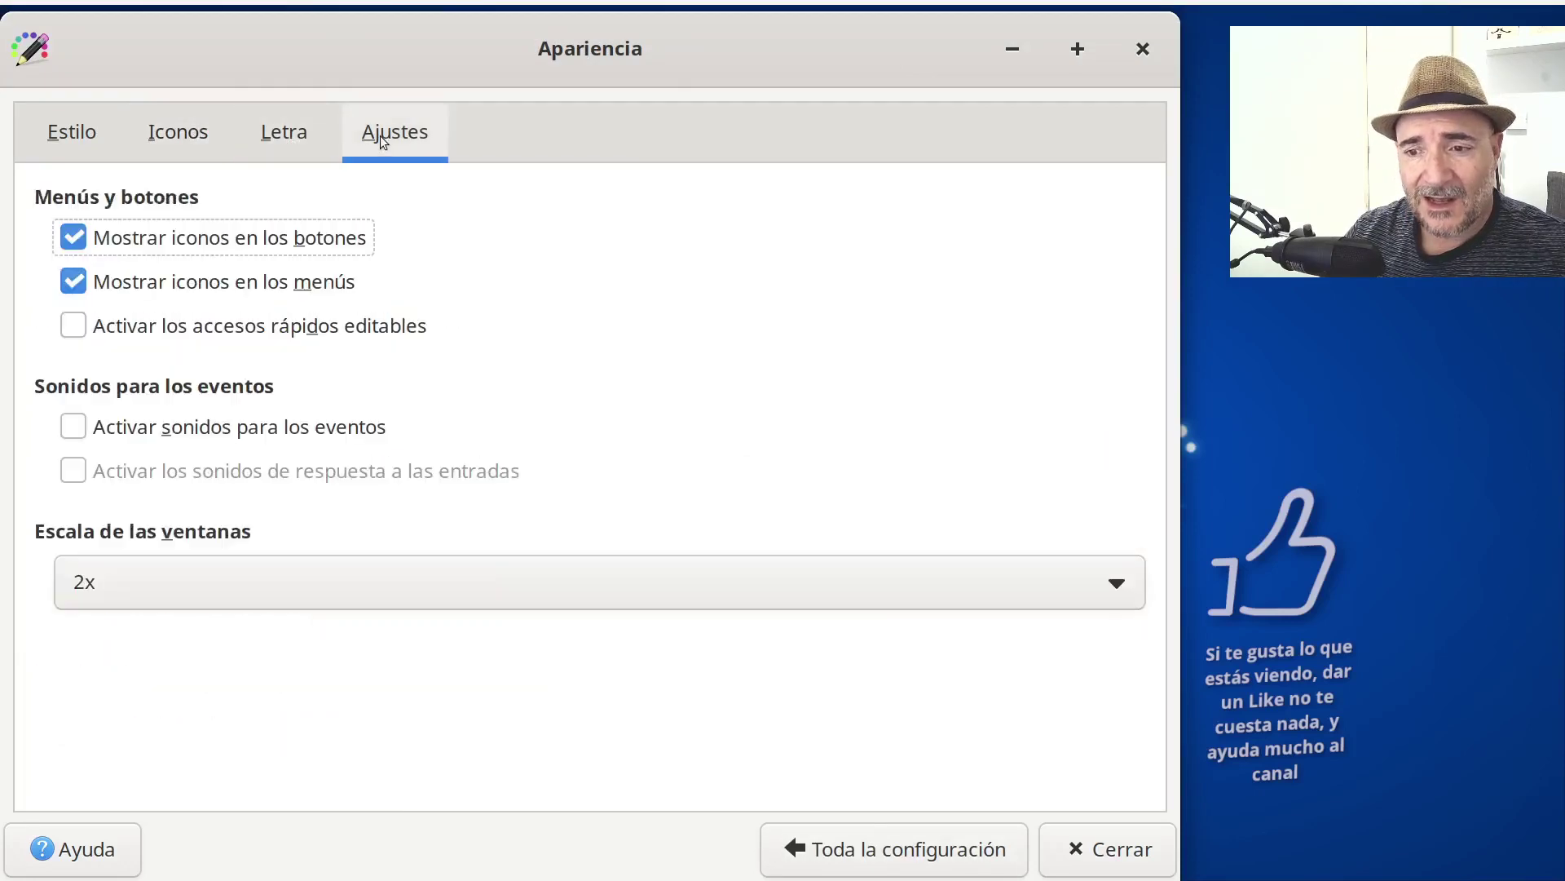
pyautogui.click(169, 579)
pyautogui.click(158, 541)
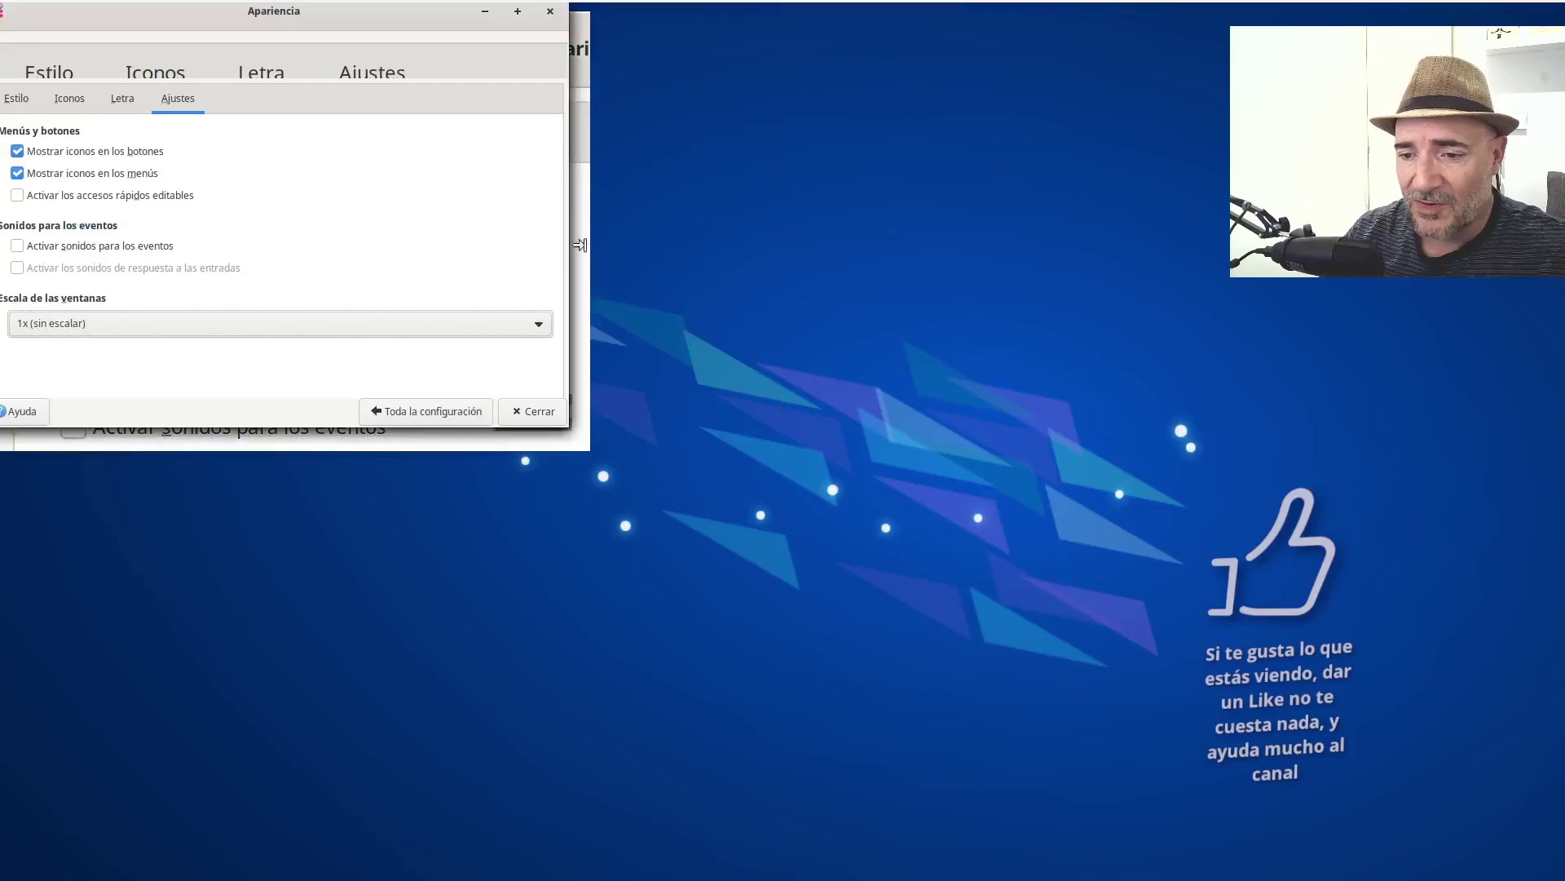
pyautogui.click(534, 411)
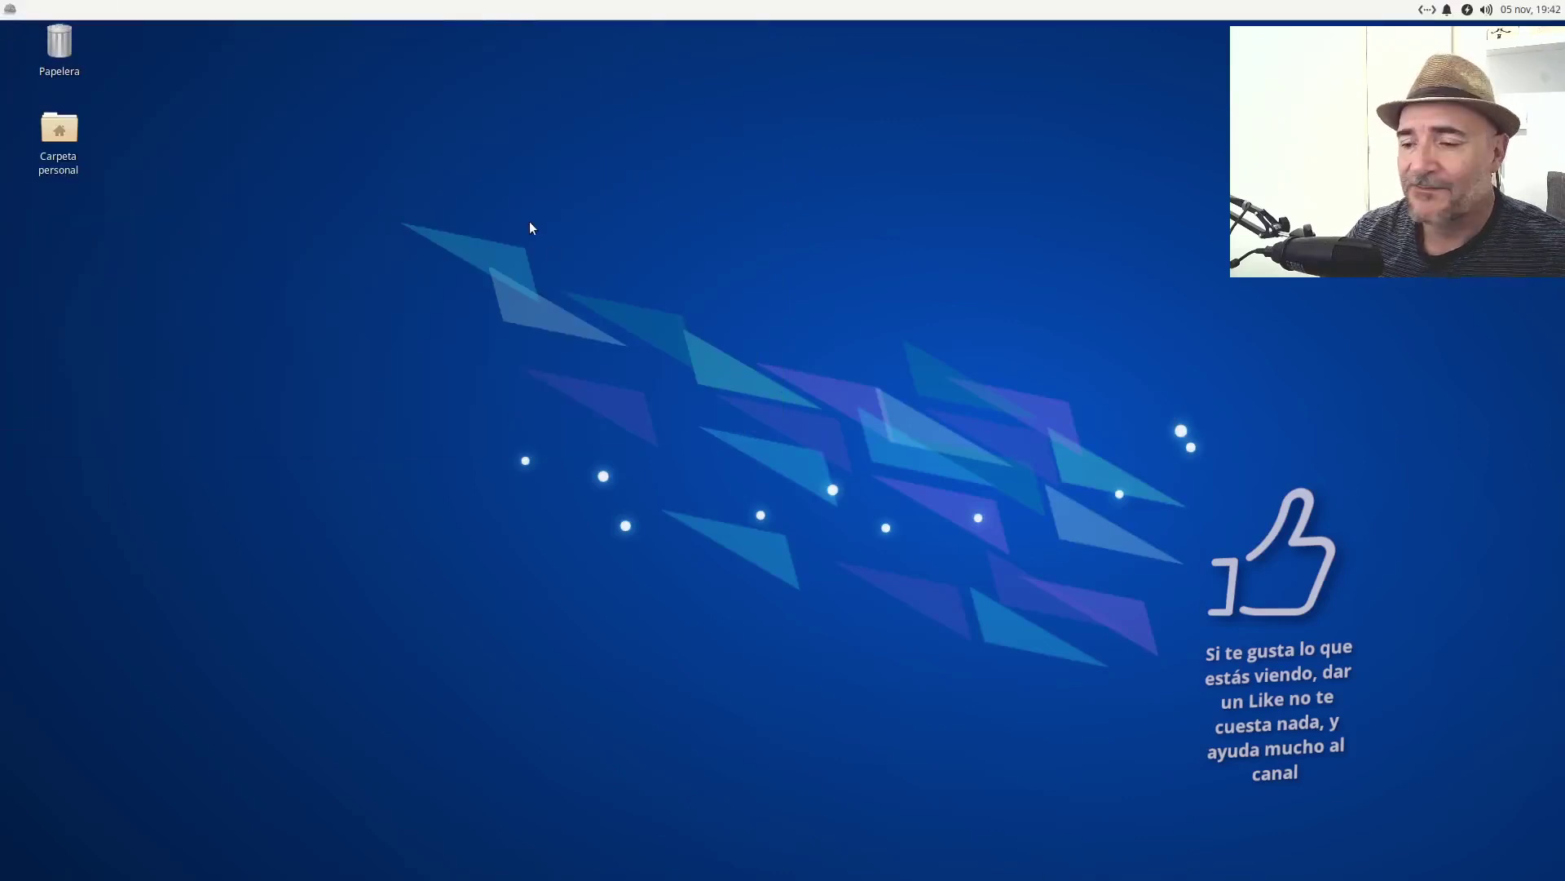